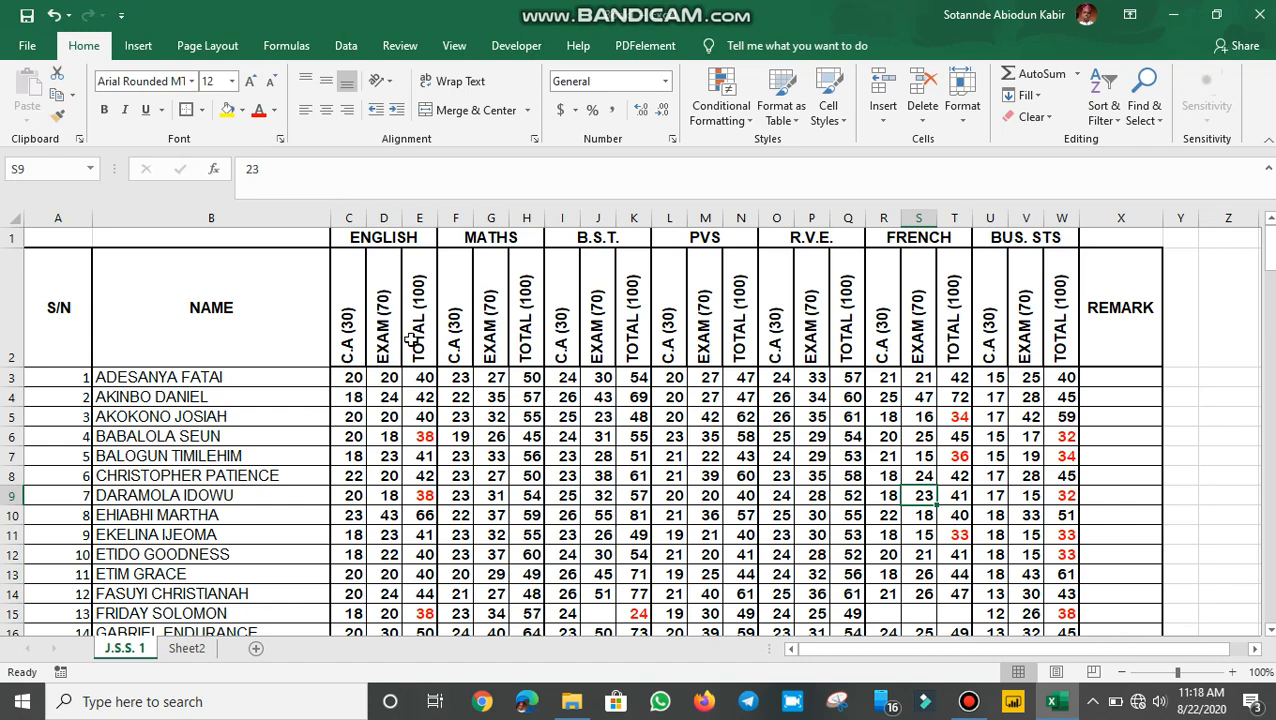
# Step: Review the J.S.S. 1 sheet's names, scores and C.A (30)/EXAM (70) headers, then go to Sheet2
pyautogui.click(120, 410)
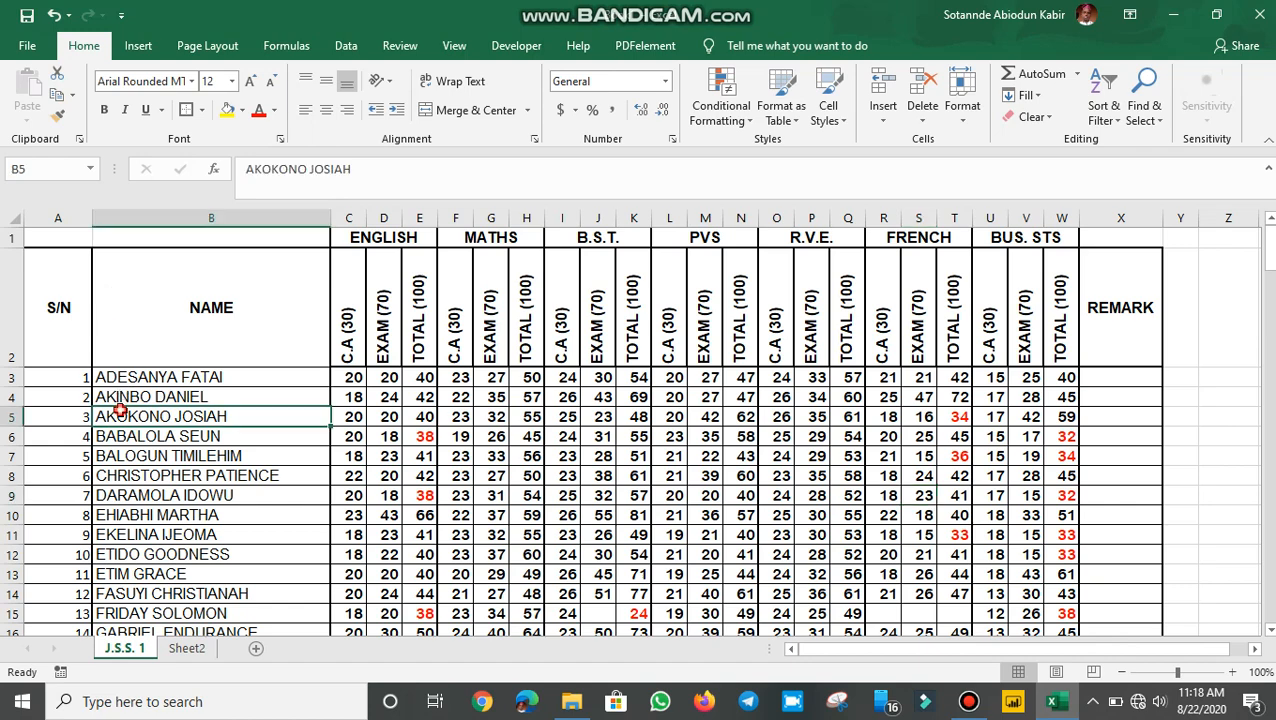
pyautogui.click(348, 476)
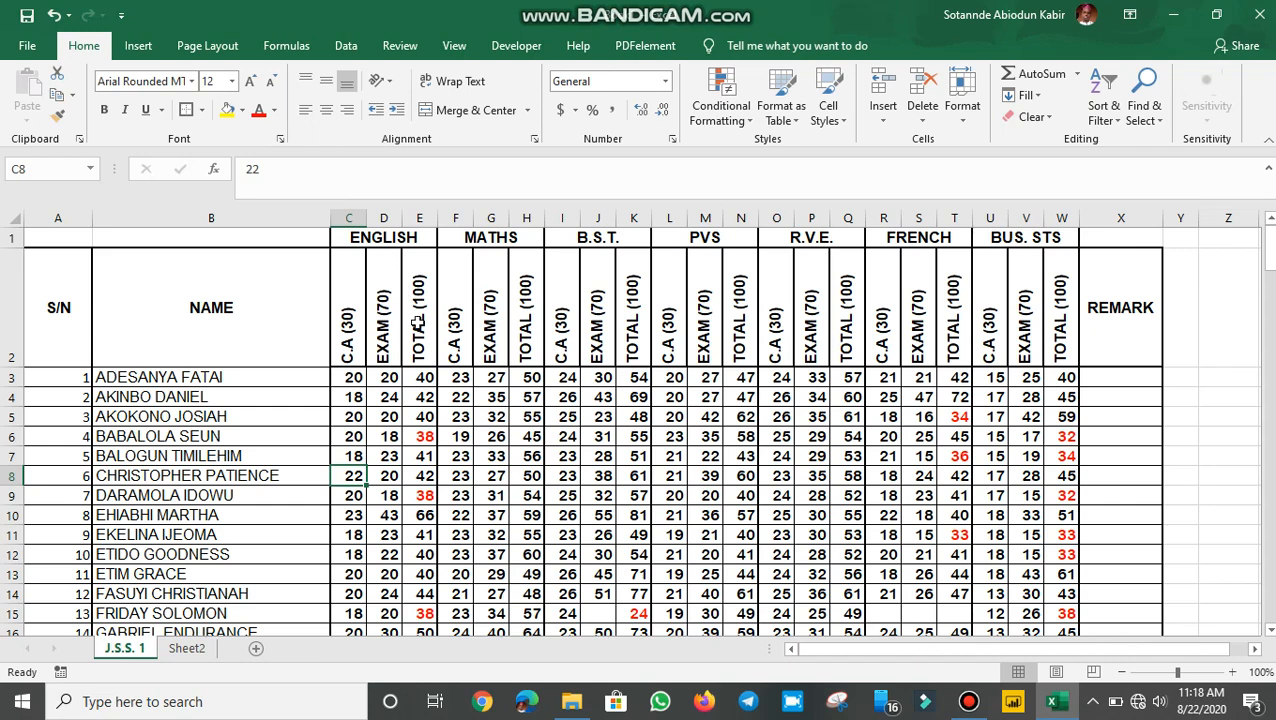
pyautogui.click(346, 326)
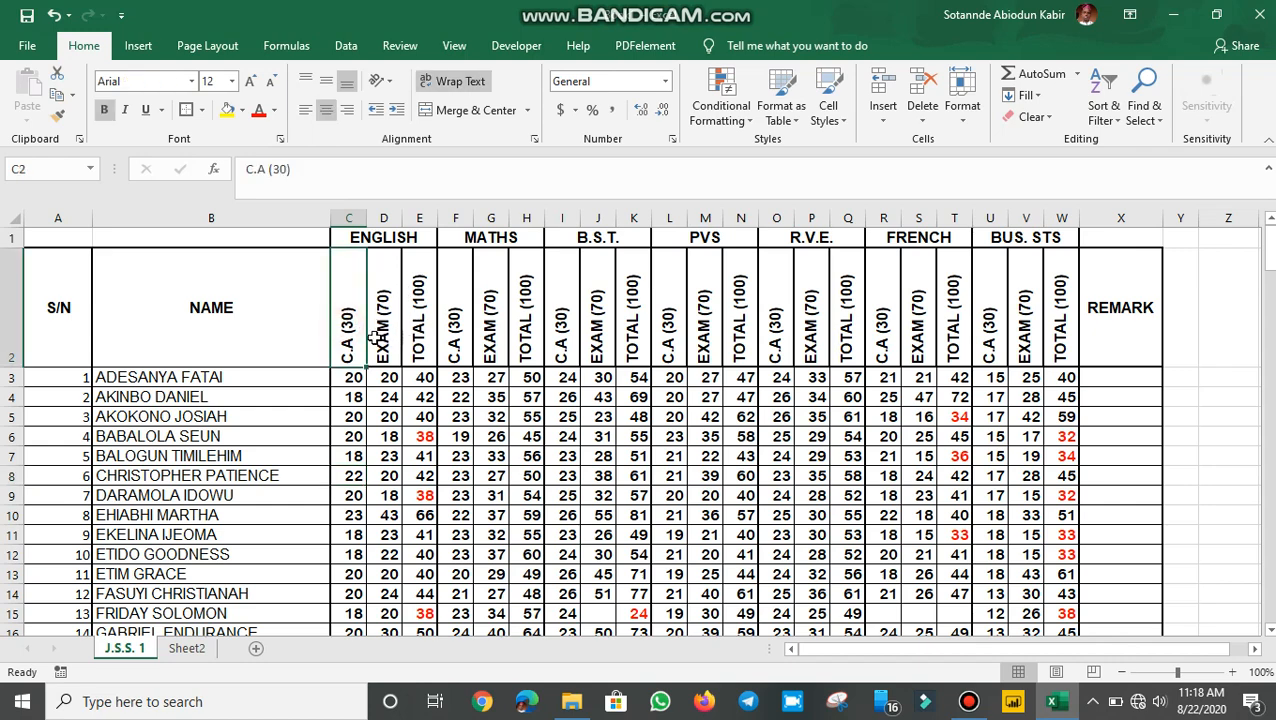
pyautogui.click(381, 335)
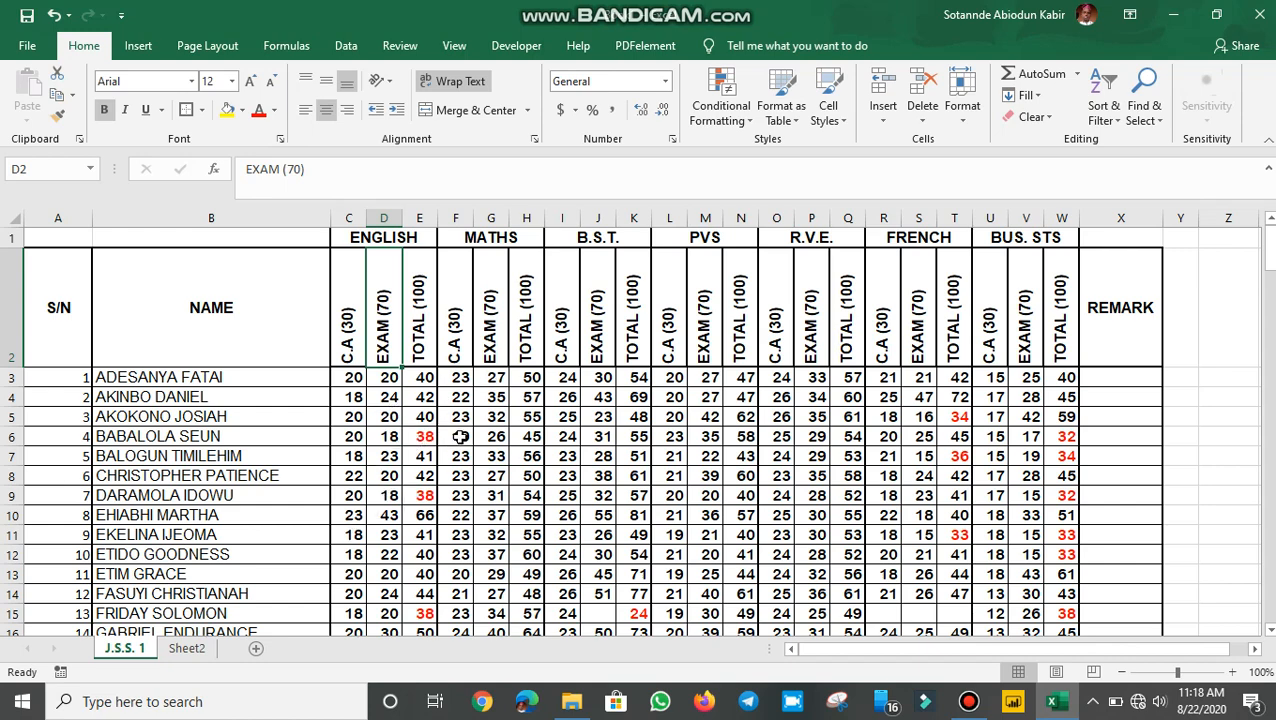
pyautogui.click(198, 651)
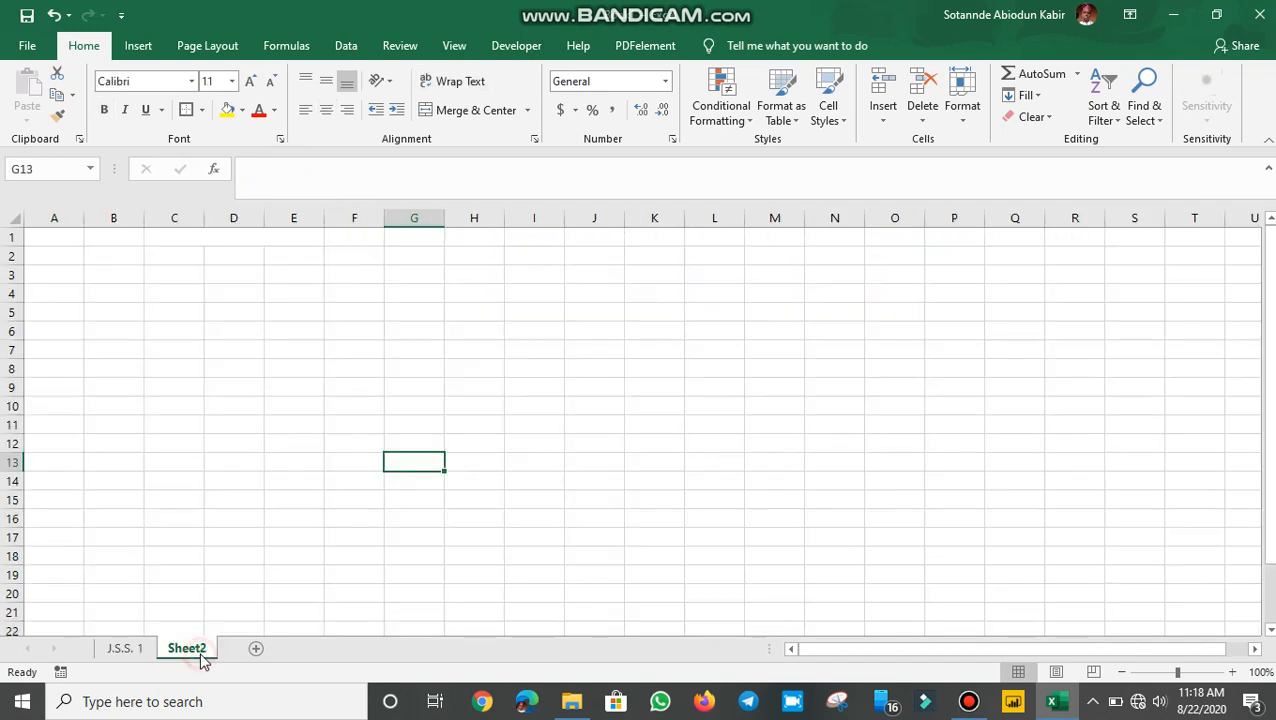
# Step: Enter the headers S/N in A2 and NAME in B2
pyautogui.click(45, 257)
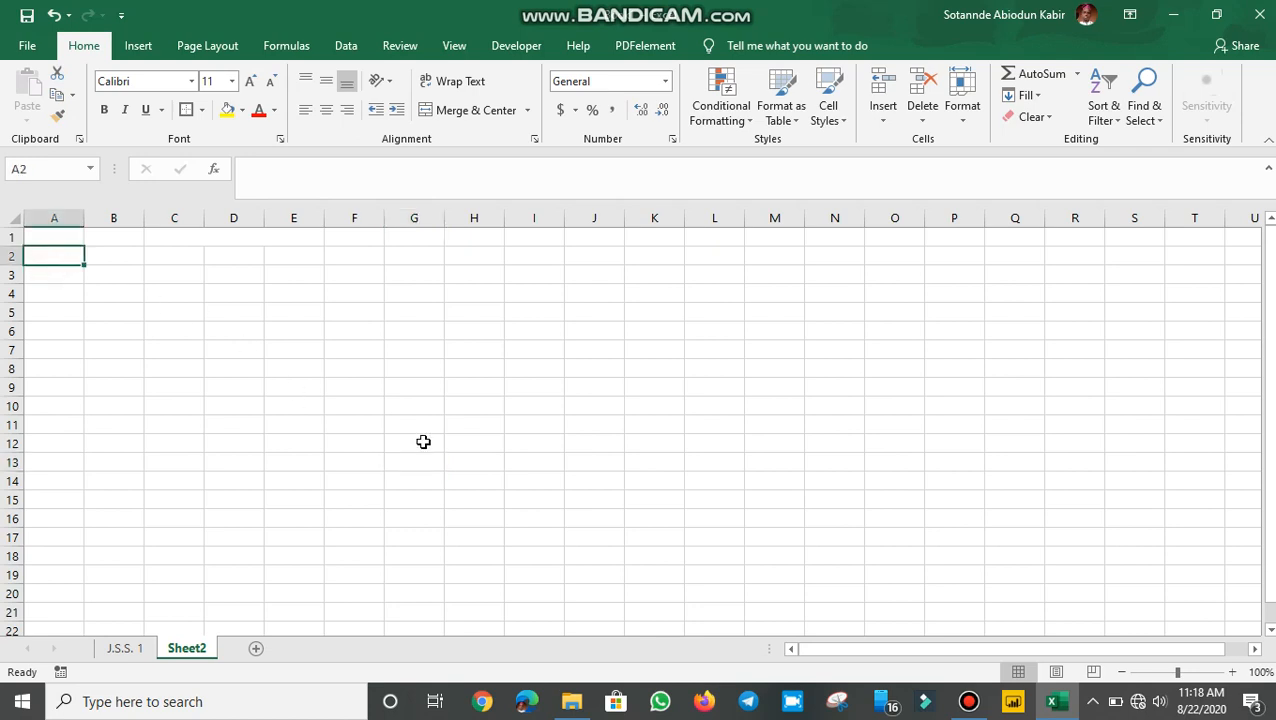
pyautogui.write('S')
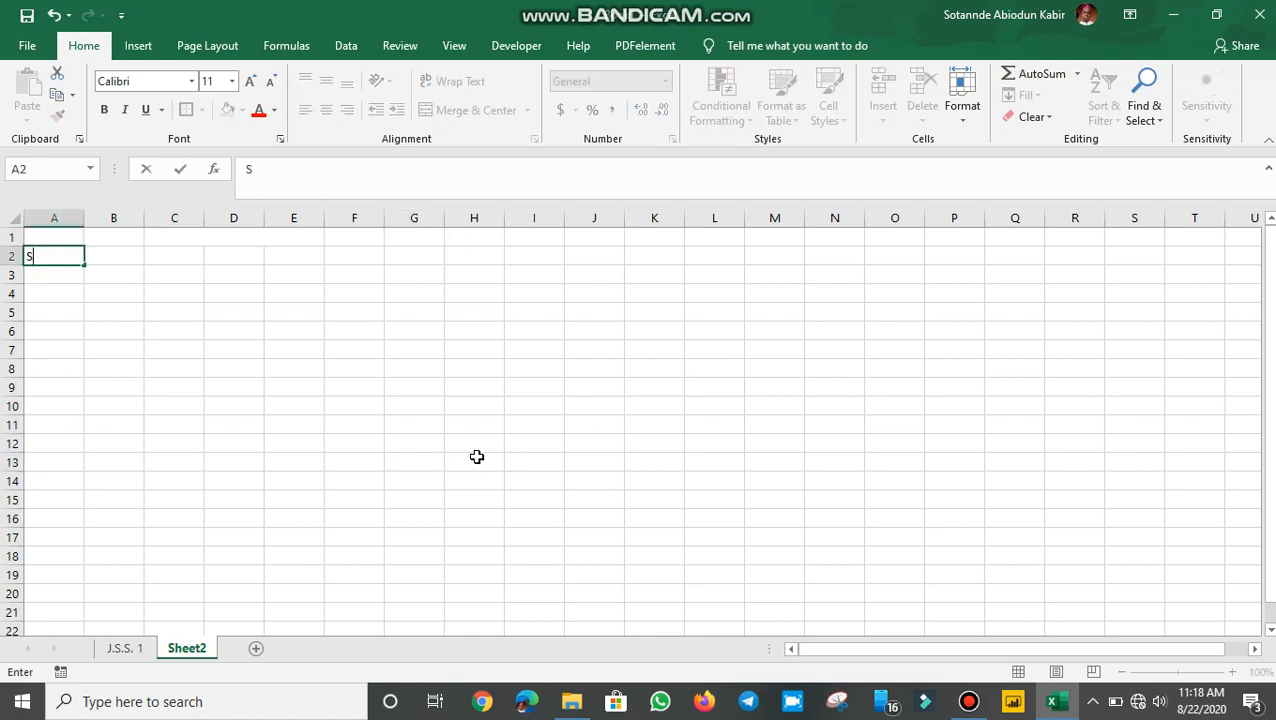
pyautogui.write('/N')
pyautogui.press('Tab')
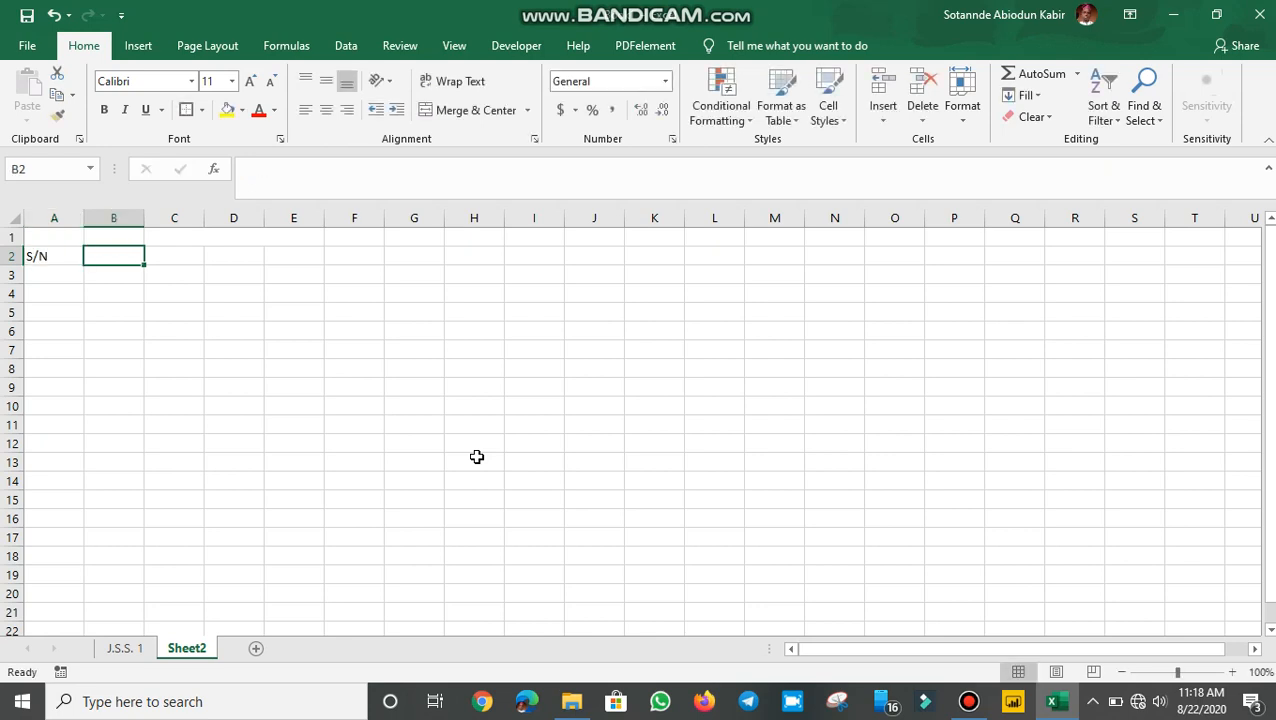
pyautogui.write('NAME')
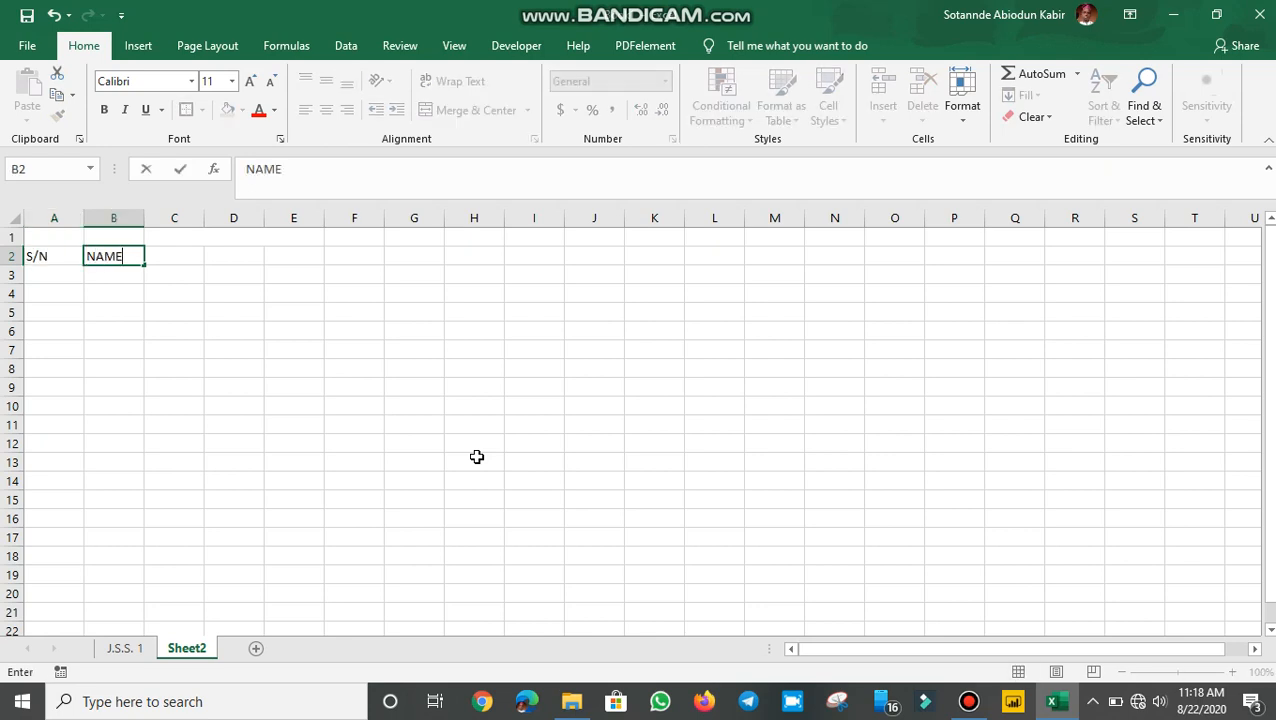
pyautogui.press('Tab')
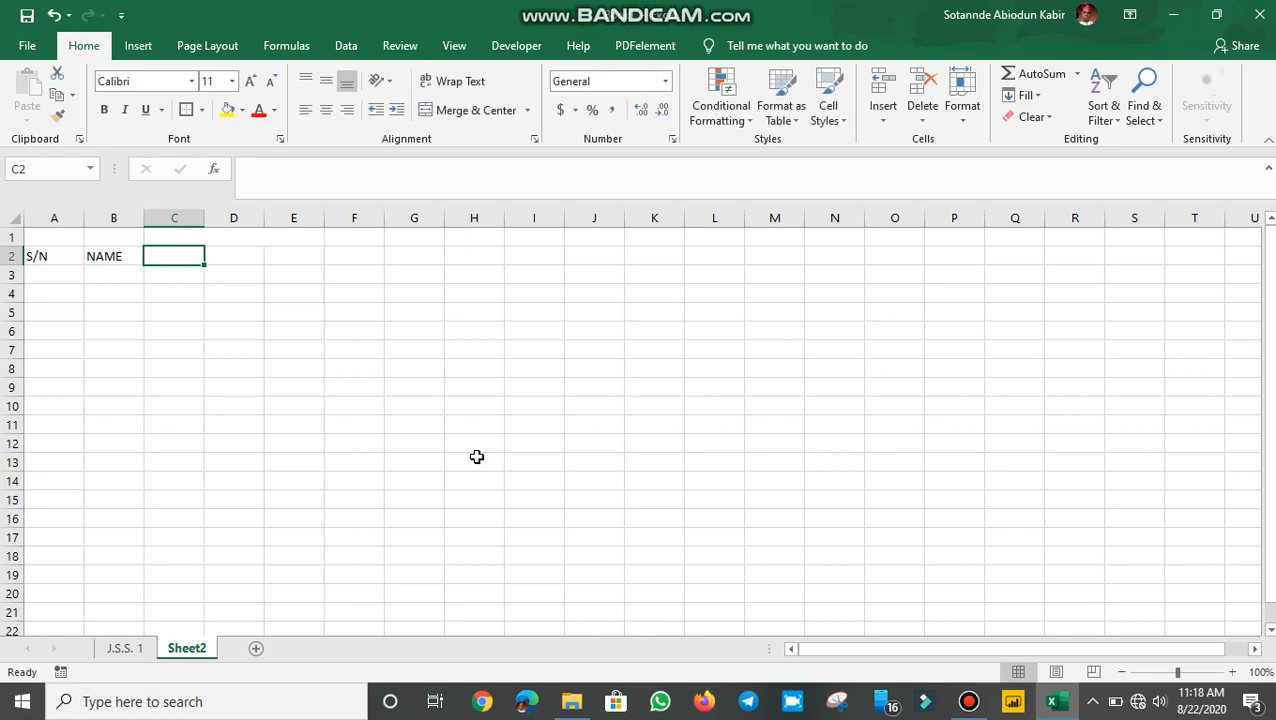
# Step: Unmerge C1:E1 and type the subject name ENGLISH in C1
pyautogui.click(179, 233)
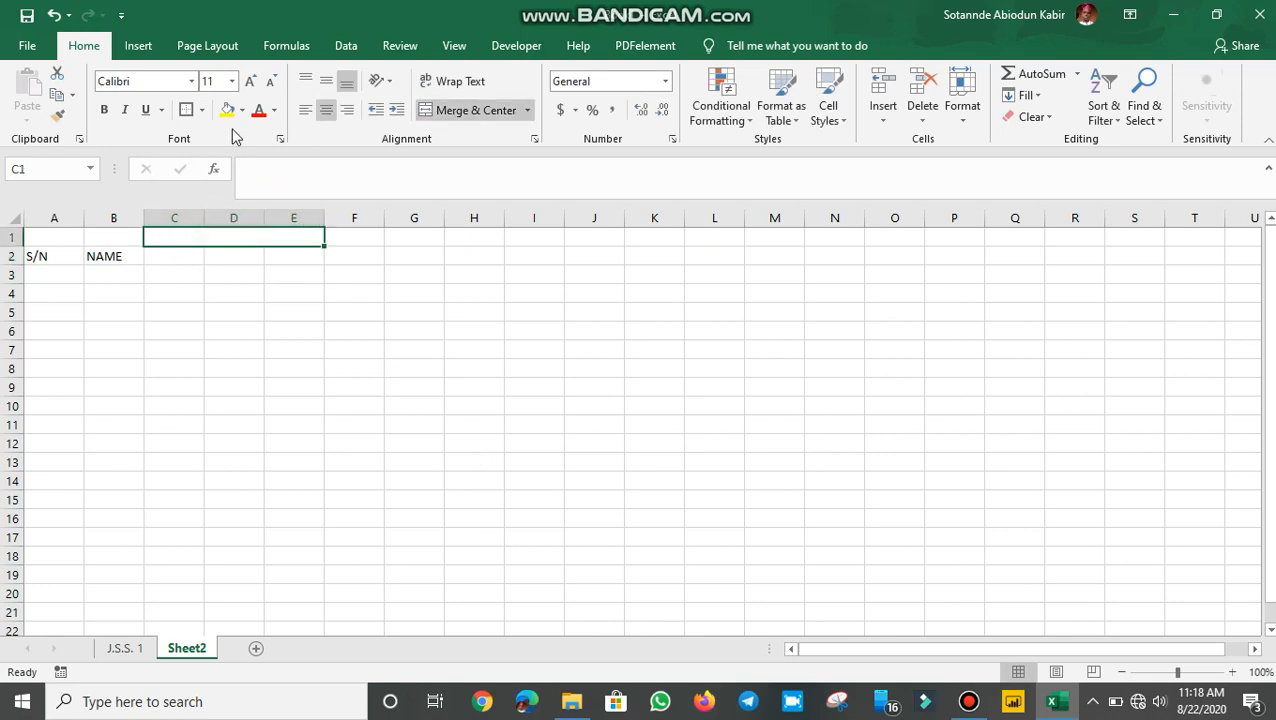
pyautogui.click(487, 110)
pyautogui.click(167, 235)
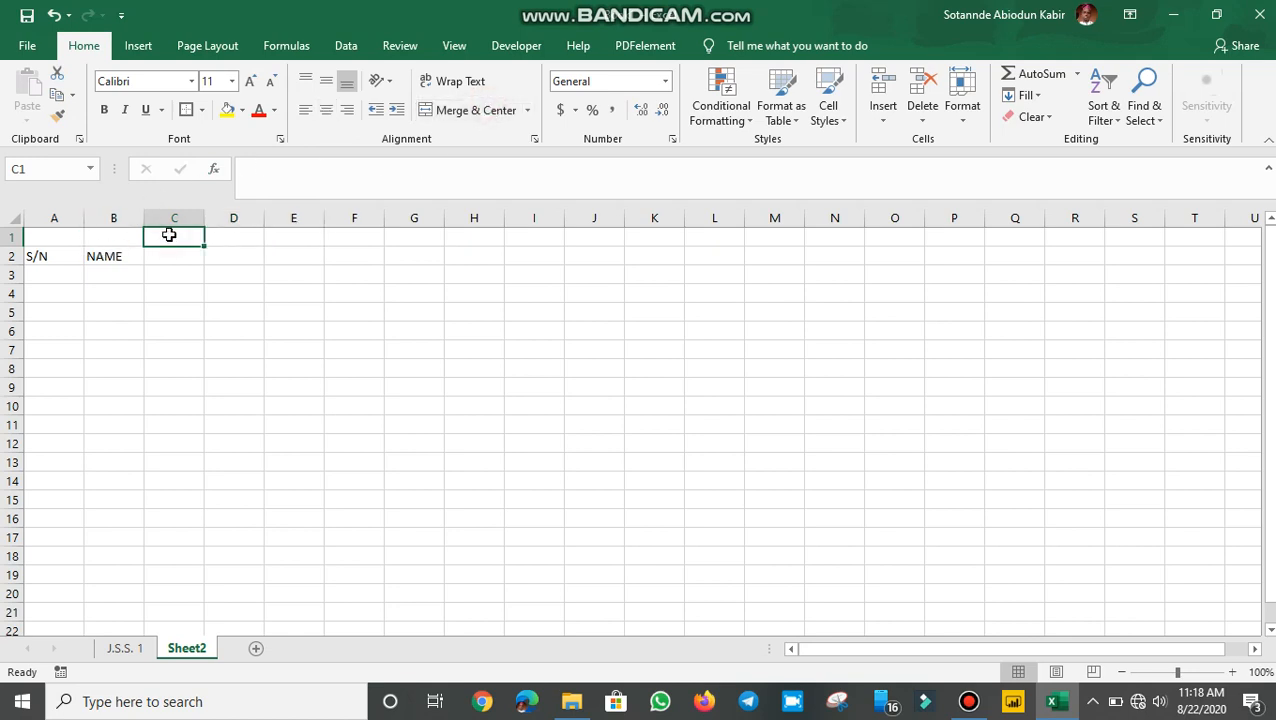
pyautogui.write('EN')
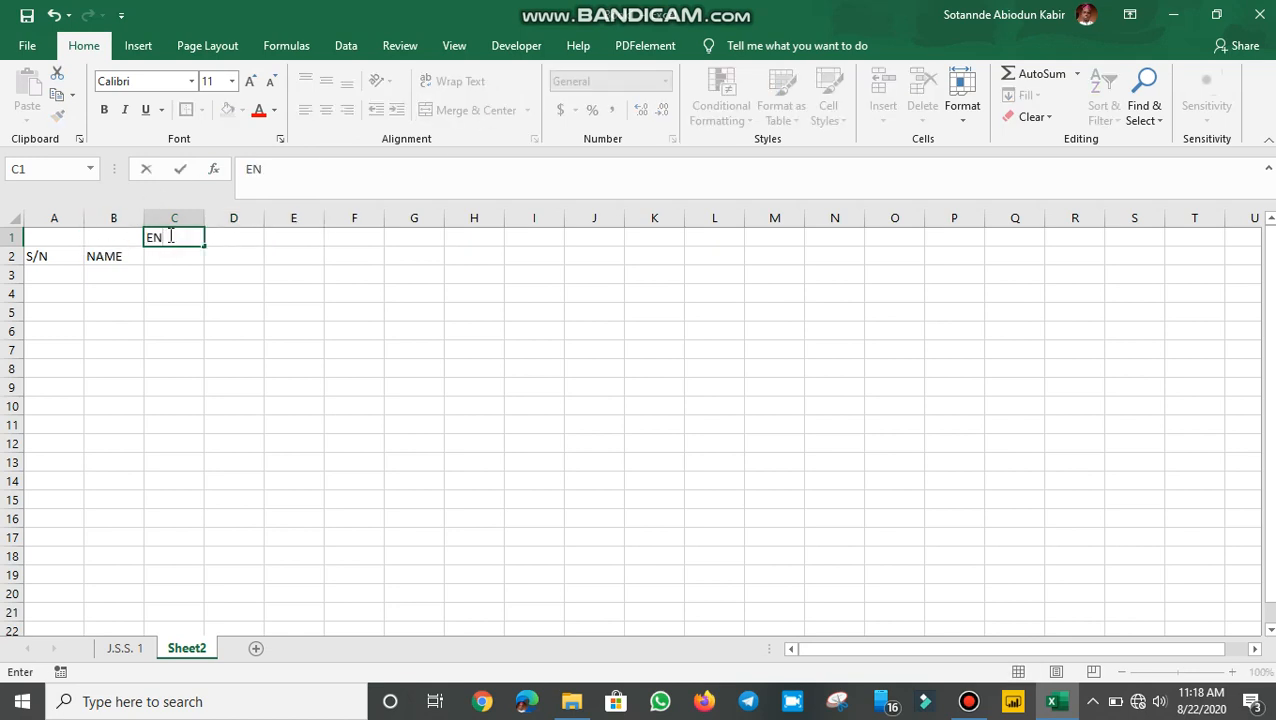
pyautogui.write('GLISH')
pyautogui.press('Return')
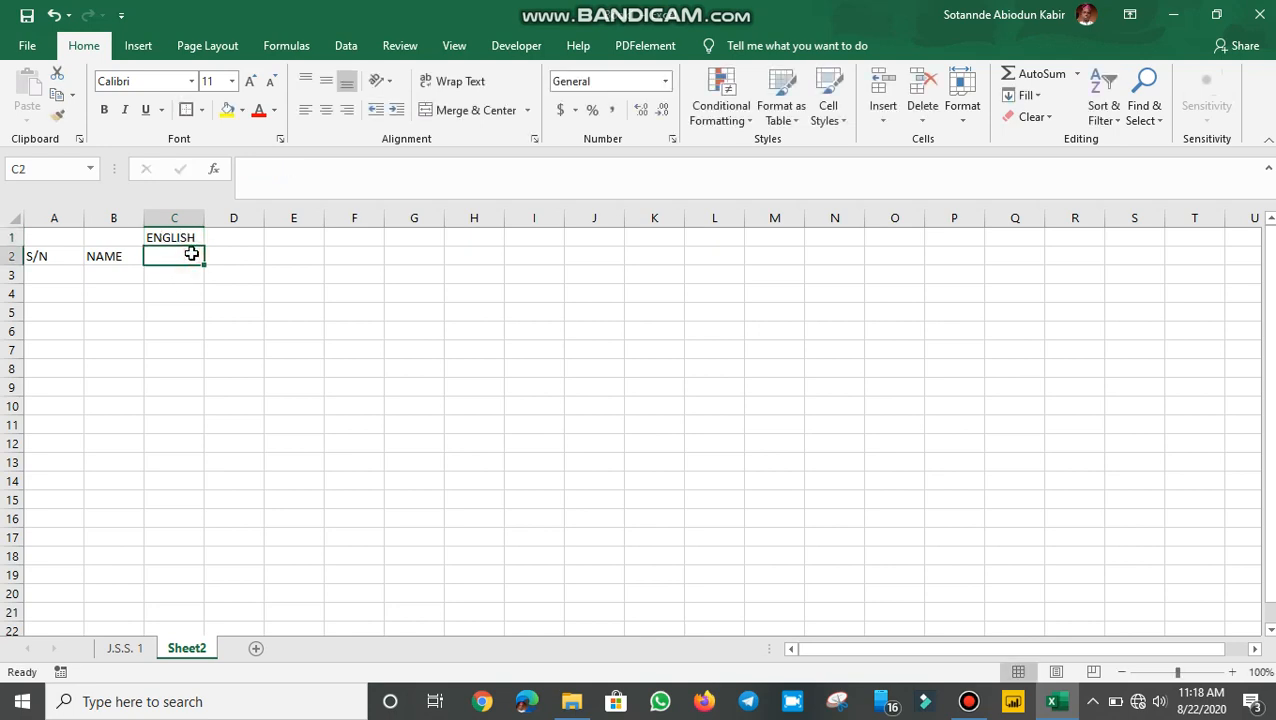
# Step: Enter the score headers C.A(30), EXAM(70) and TOTAL(100) in C2:E2
pyautogui.write('C.A')
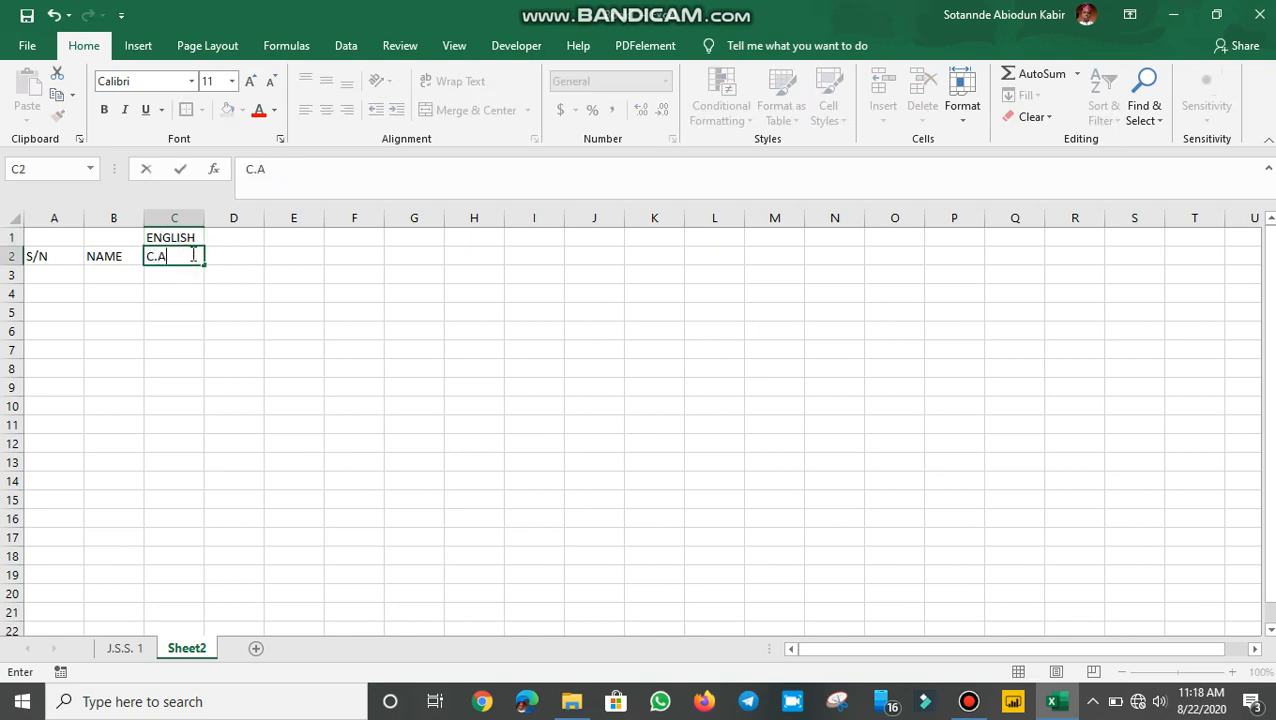
pyautogui.write('(30)')
pyautogui.press('Tab')
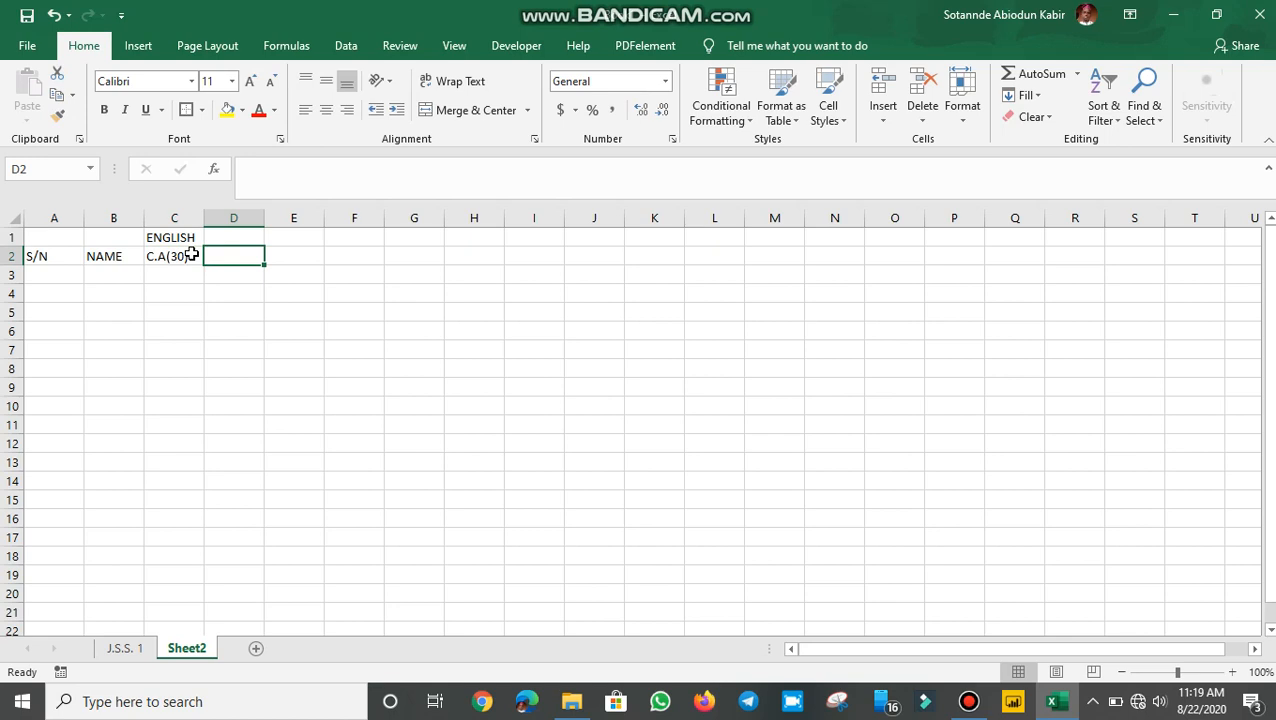
pyautogui.write('EXA')
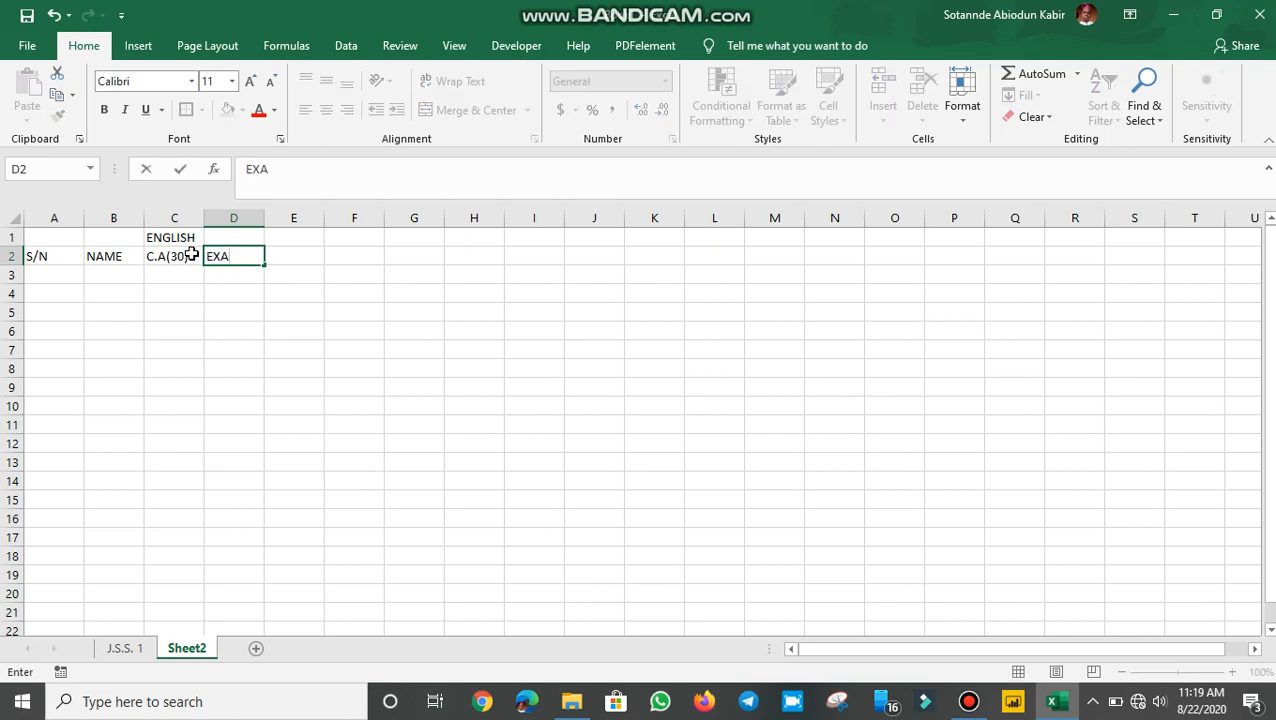
pyautogui.write('M(70')
pyautogui.press('Tab')
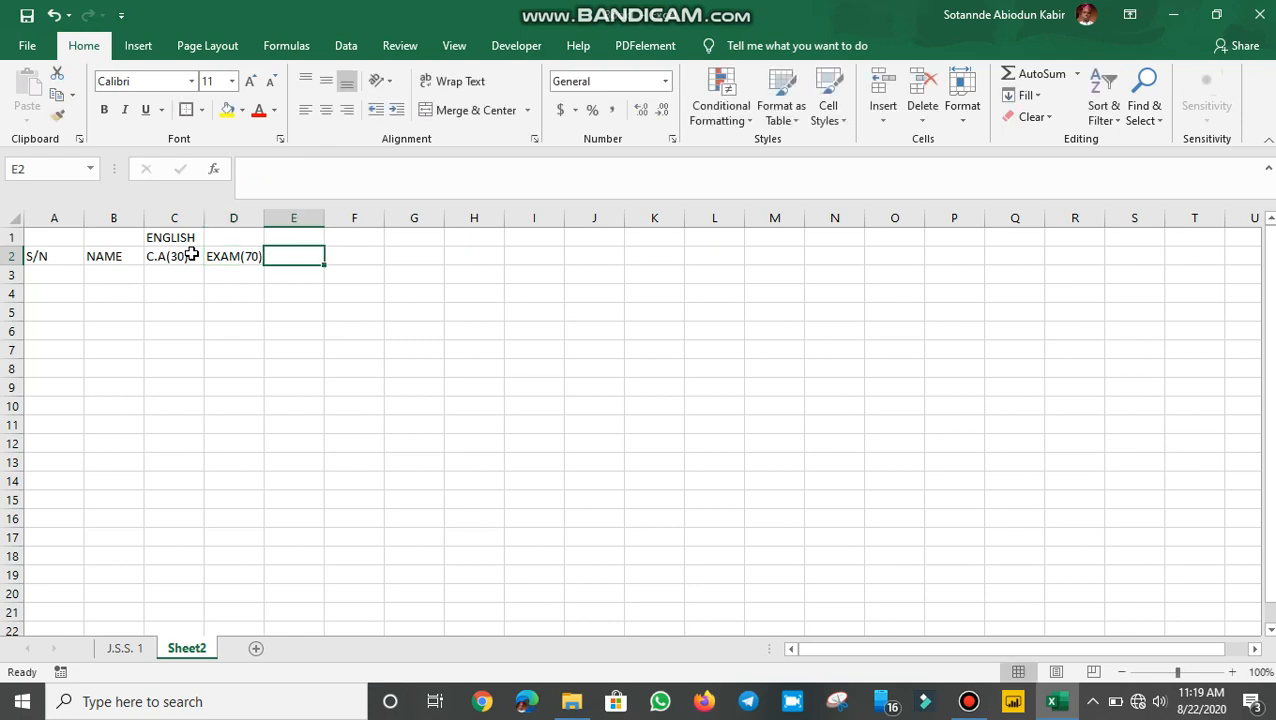
pyautogui.write('TA')
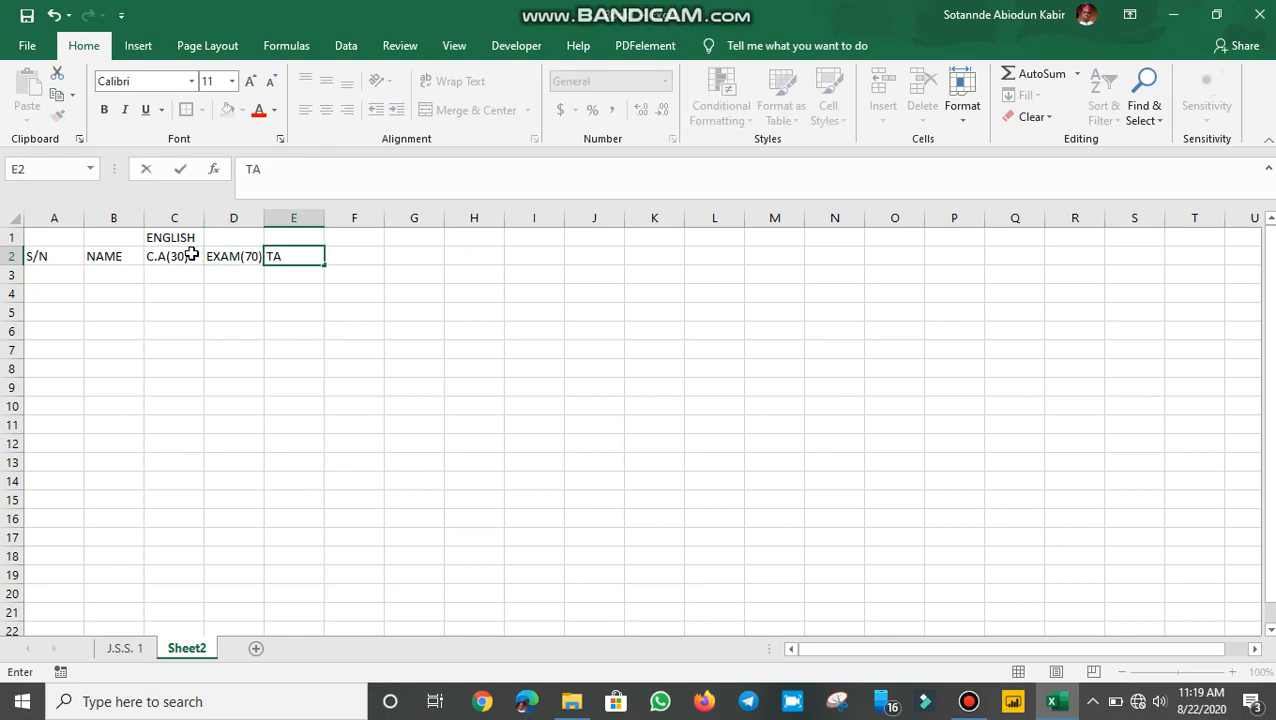
pyautogui.write('OTAL(10')
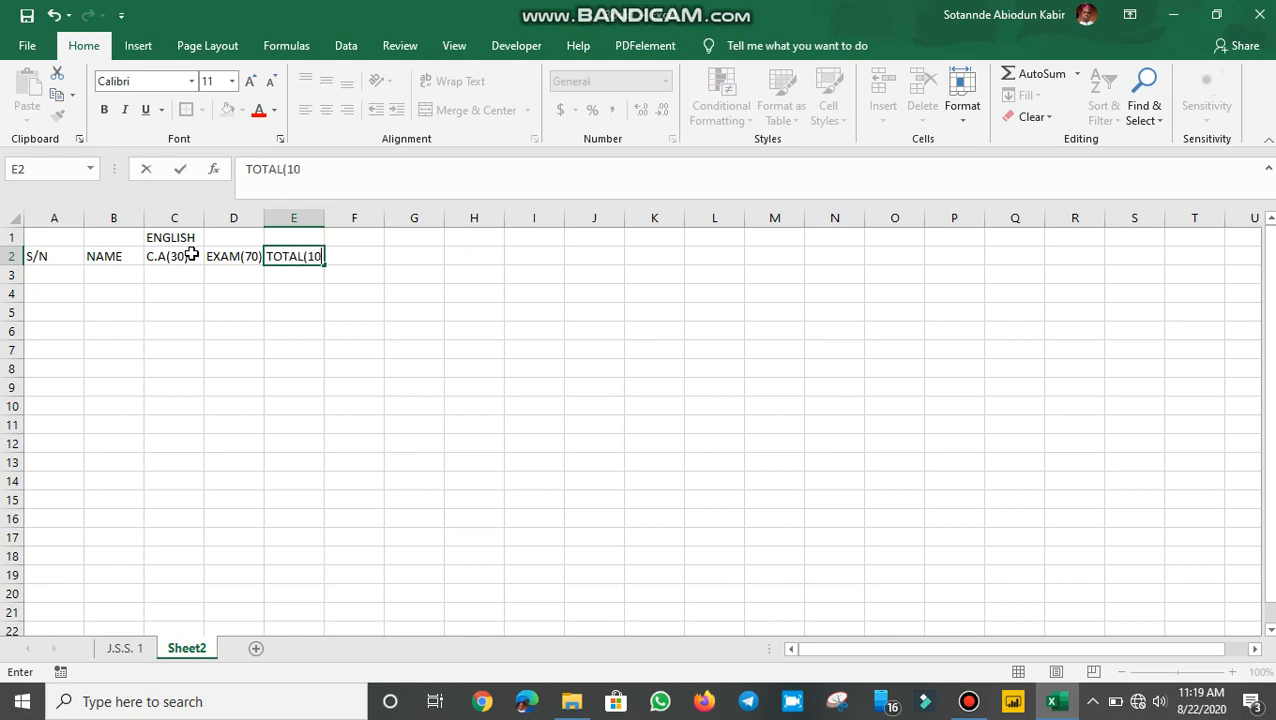
pyautogui.write('0)')
pyautogui.click(228, 305)
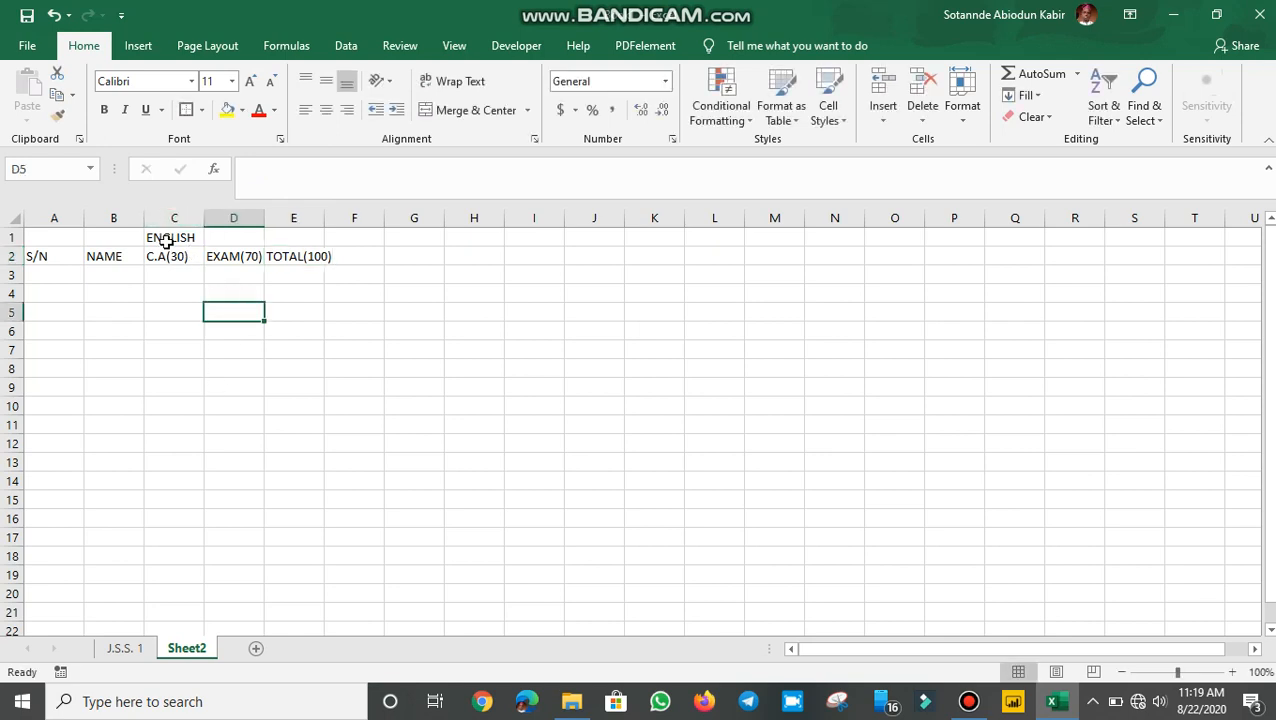
# Step: Merge C1:E1 and centre ENGLISH across the three score columns
pyautogui.moveTo(167, 237); pyautogui.dragTo(301, 237)
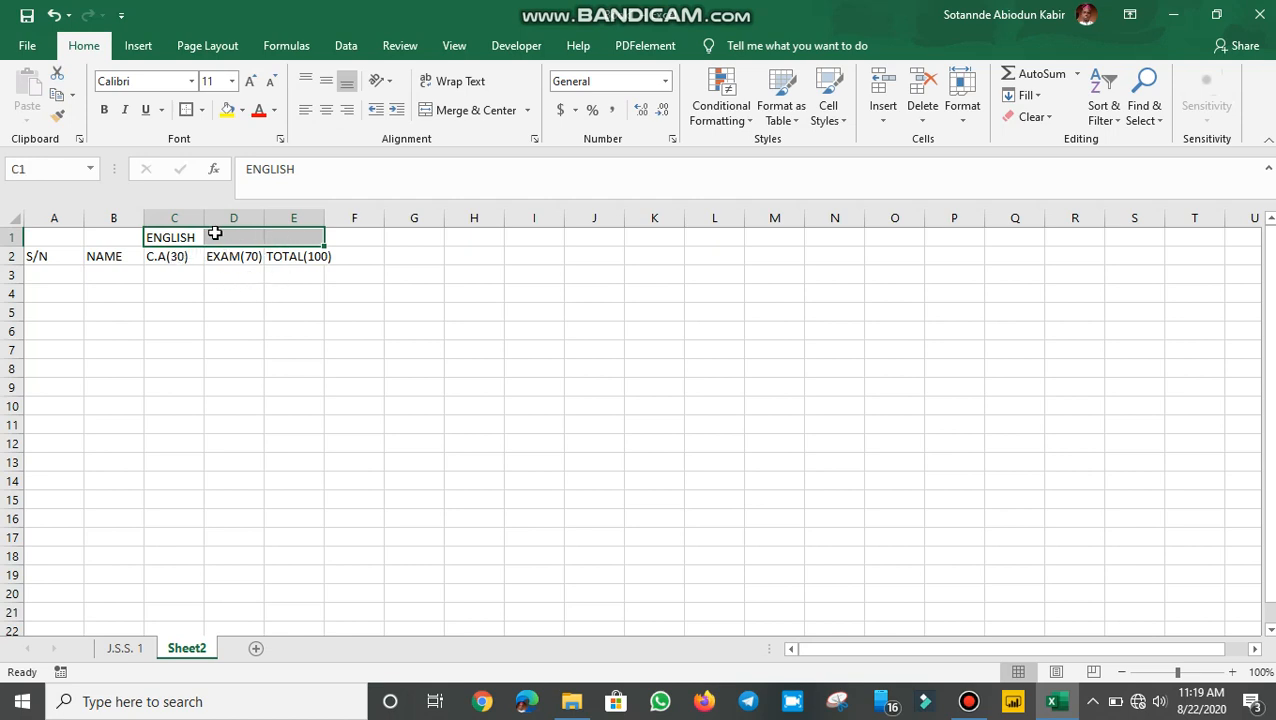
pyautogui.click(199, 290)
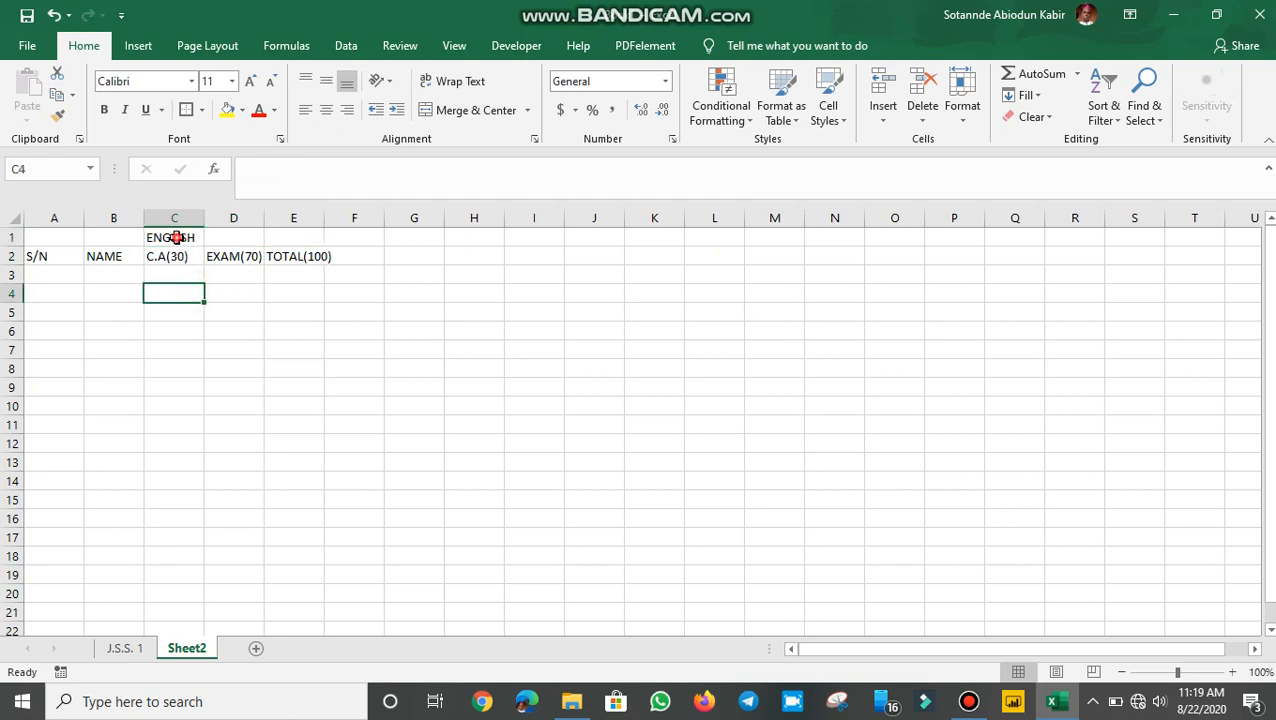
pyautogui.moveTo(177, 237); pyautogui.dragTo(288, 243)
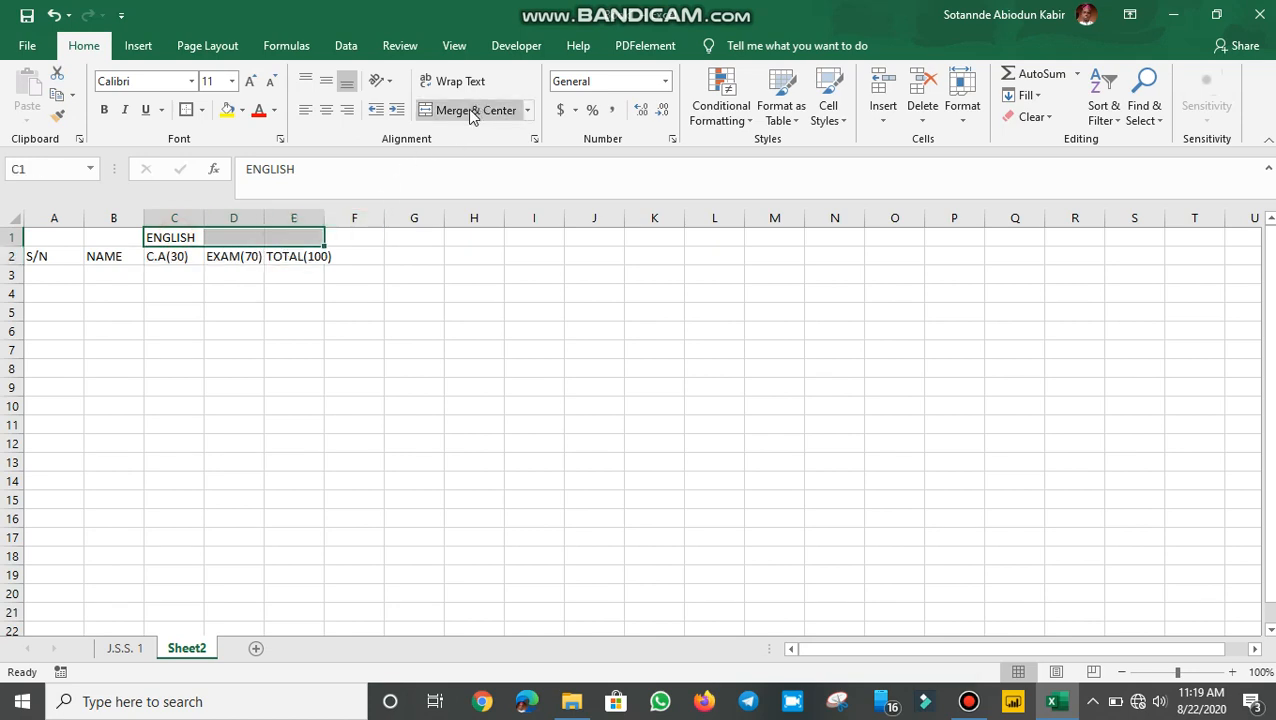
pyautogui.click(468, 112)
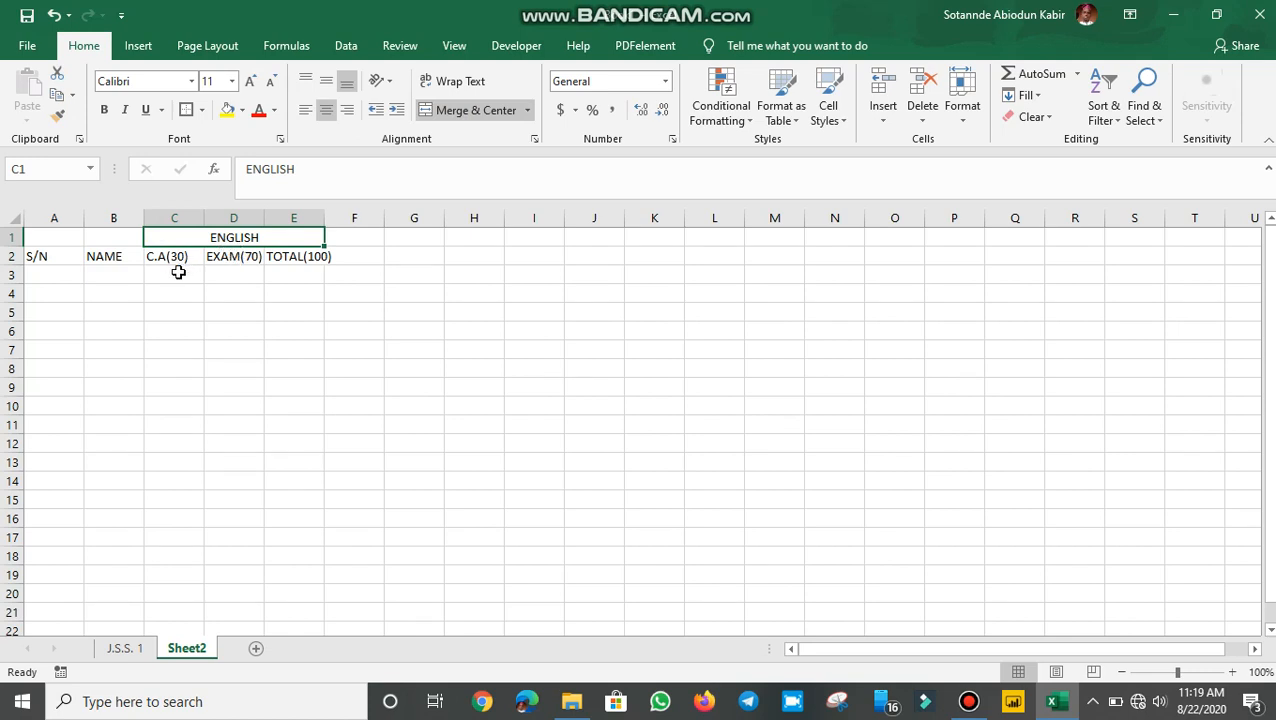
pyautogui.click(247, 286)
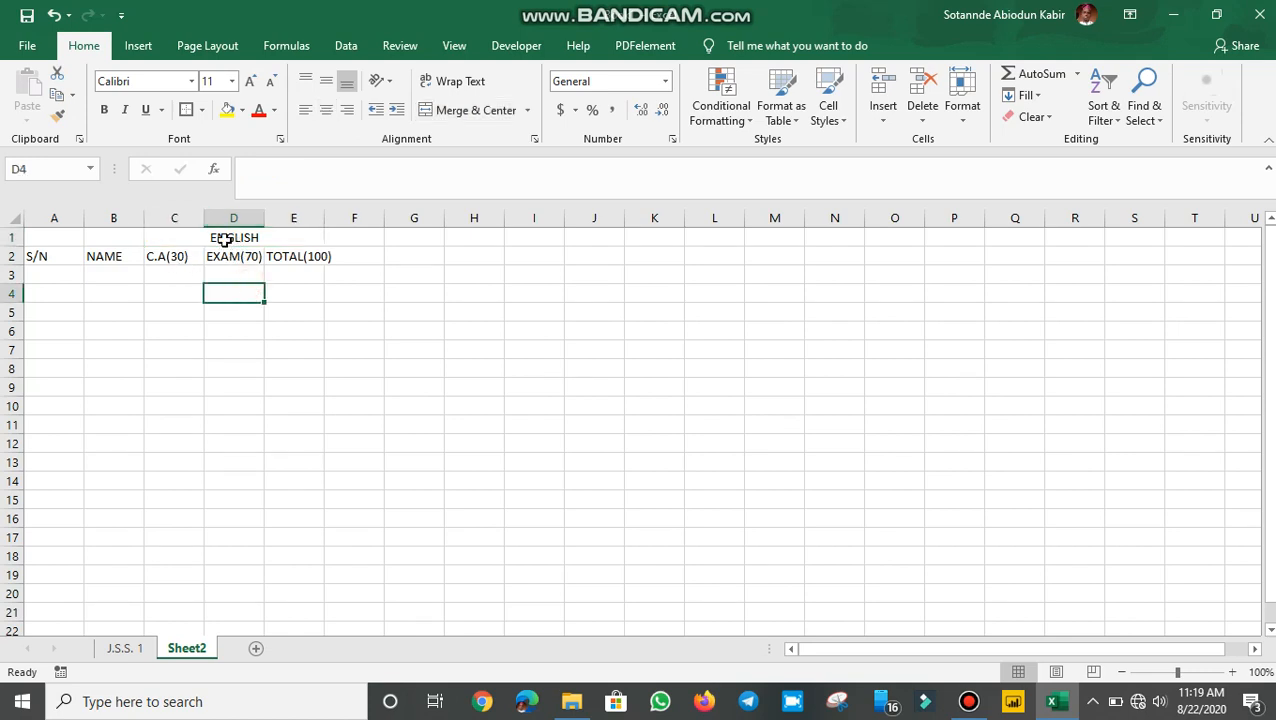
pyautogui.click(222, 239)
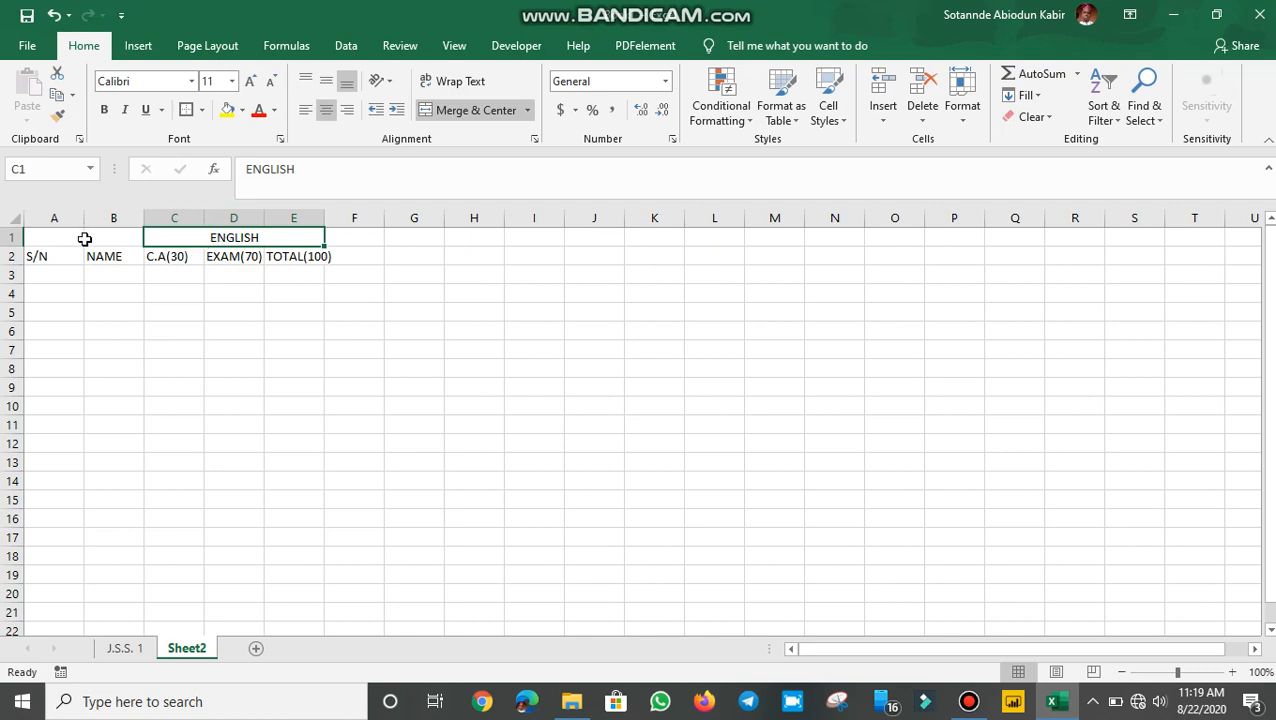
# Step: Make header rows A1:E2 bold and widen column B for student names
pyautogui.moveTo(35, 237); pyautogui.dragTo(251, 263)
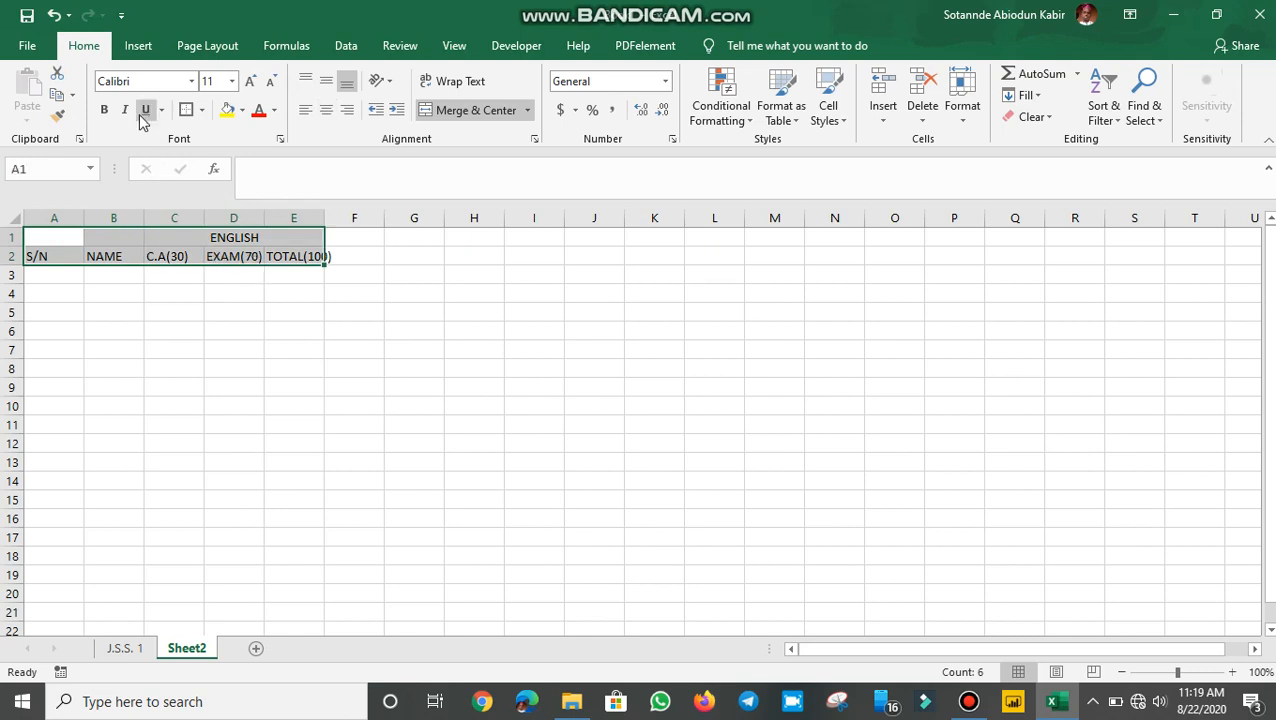
pyautogui.click(105, 112)
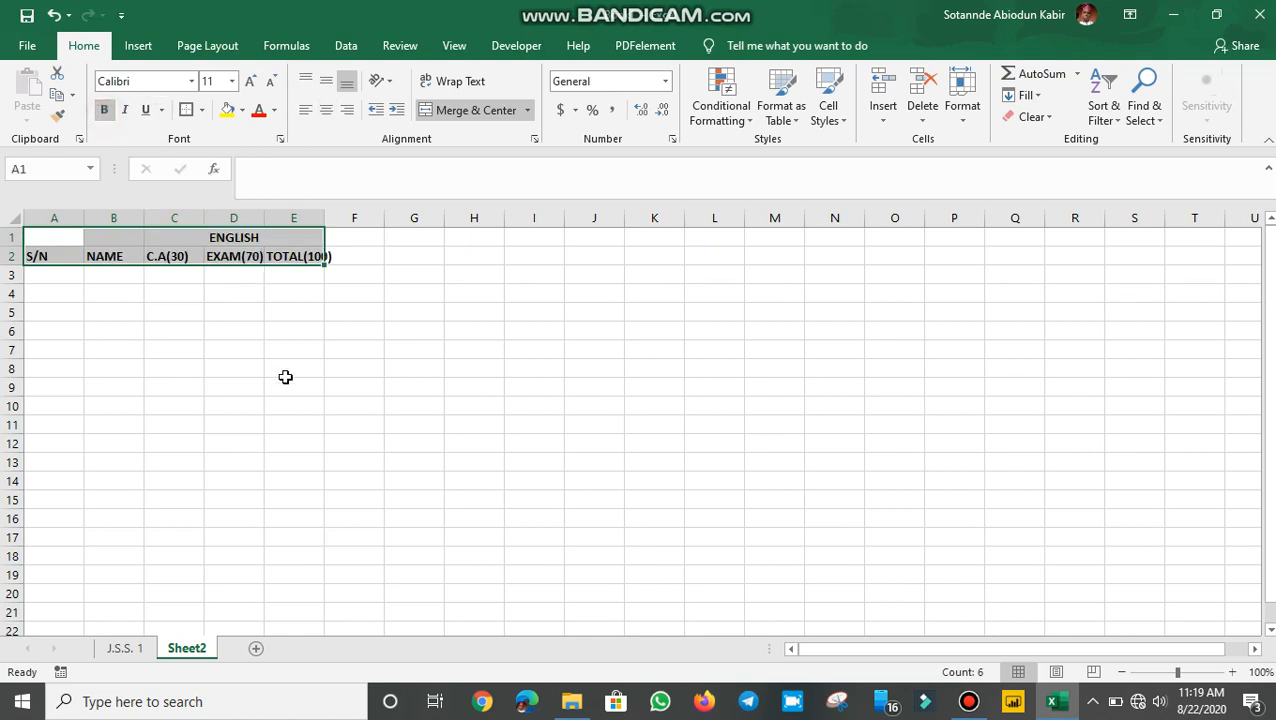
pyautogui.click(285, 295)
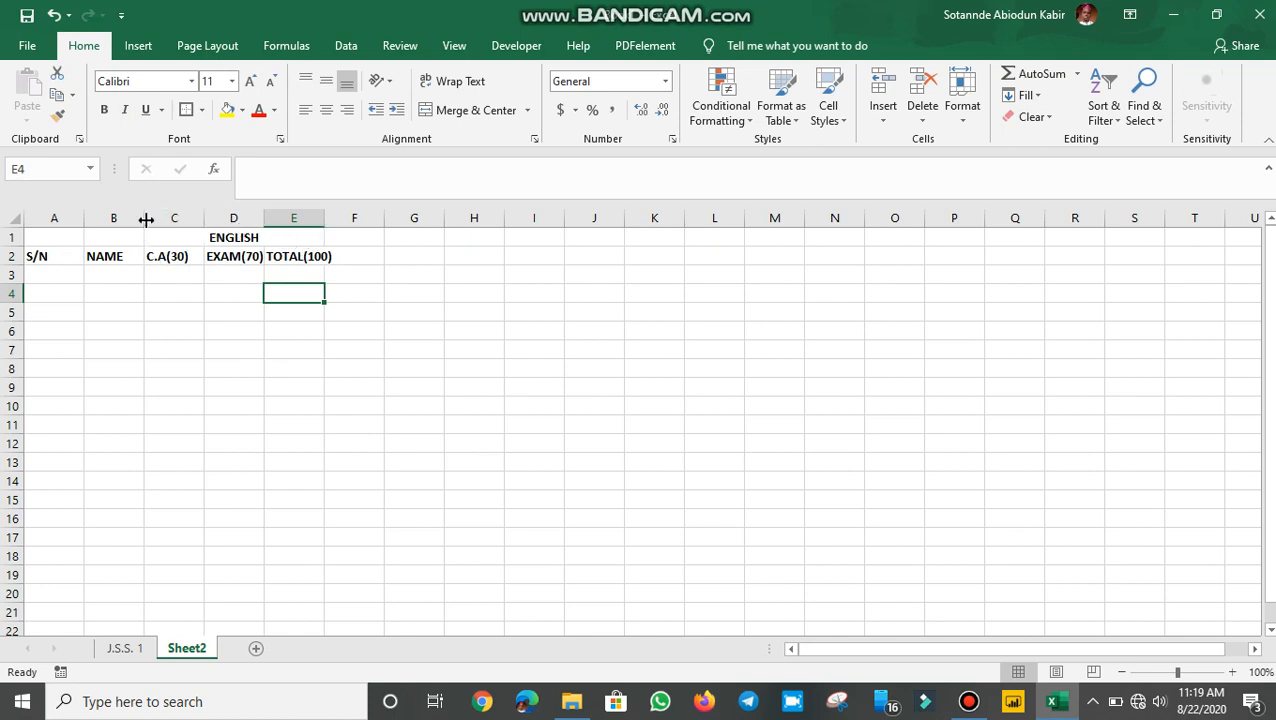
pyautogui.moveTo(144, 216); pyautogui.dragTo(279, 216)
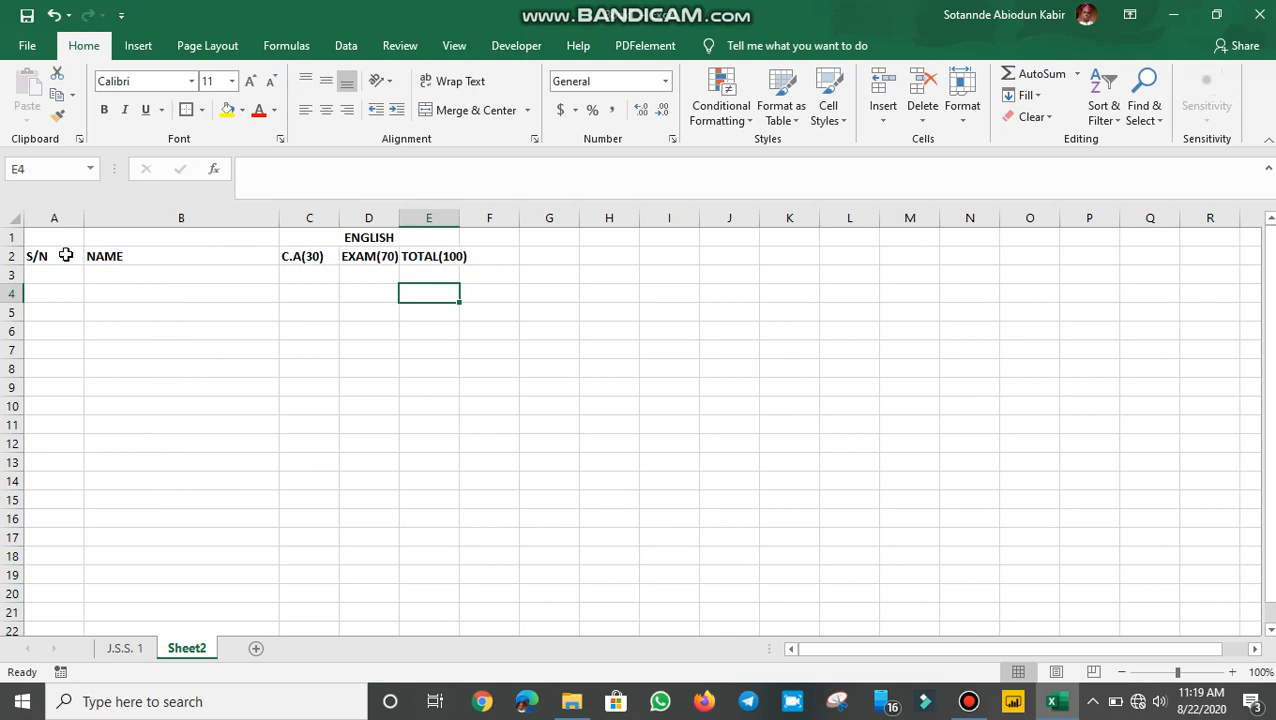
# Step: Centre the S/N, NAME, C.A(30), EXAM(70) and TOTAL(100) headers in row 2
pyautogui.moveTo(35, 255); pyautogui.dragTo(440, 258)
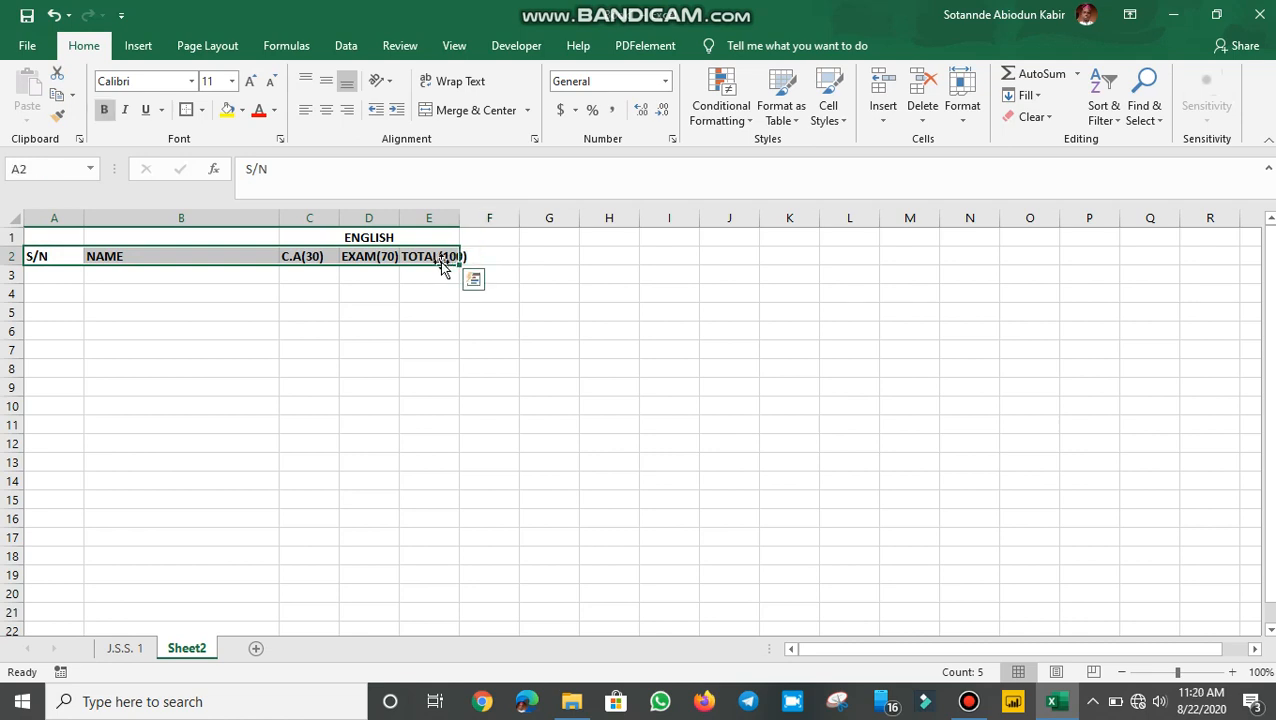
pyautogui.click(327, 110)
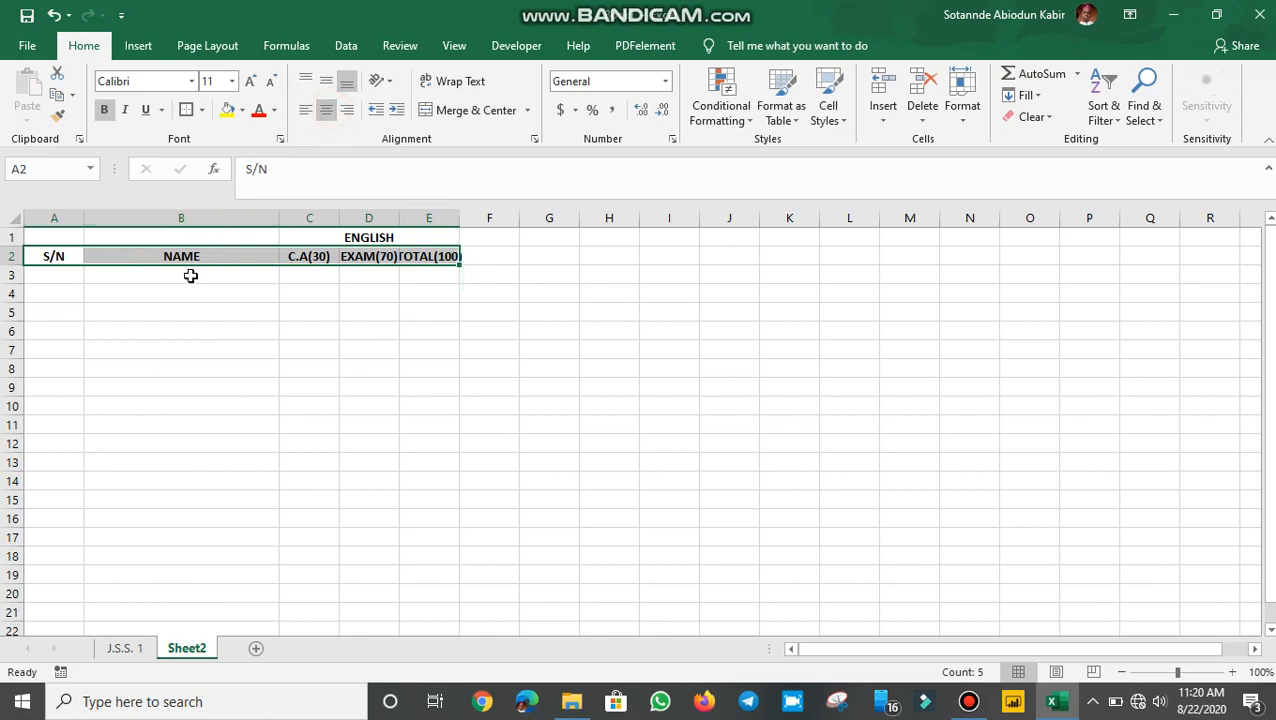
pyautogui.click(52, 276)
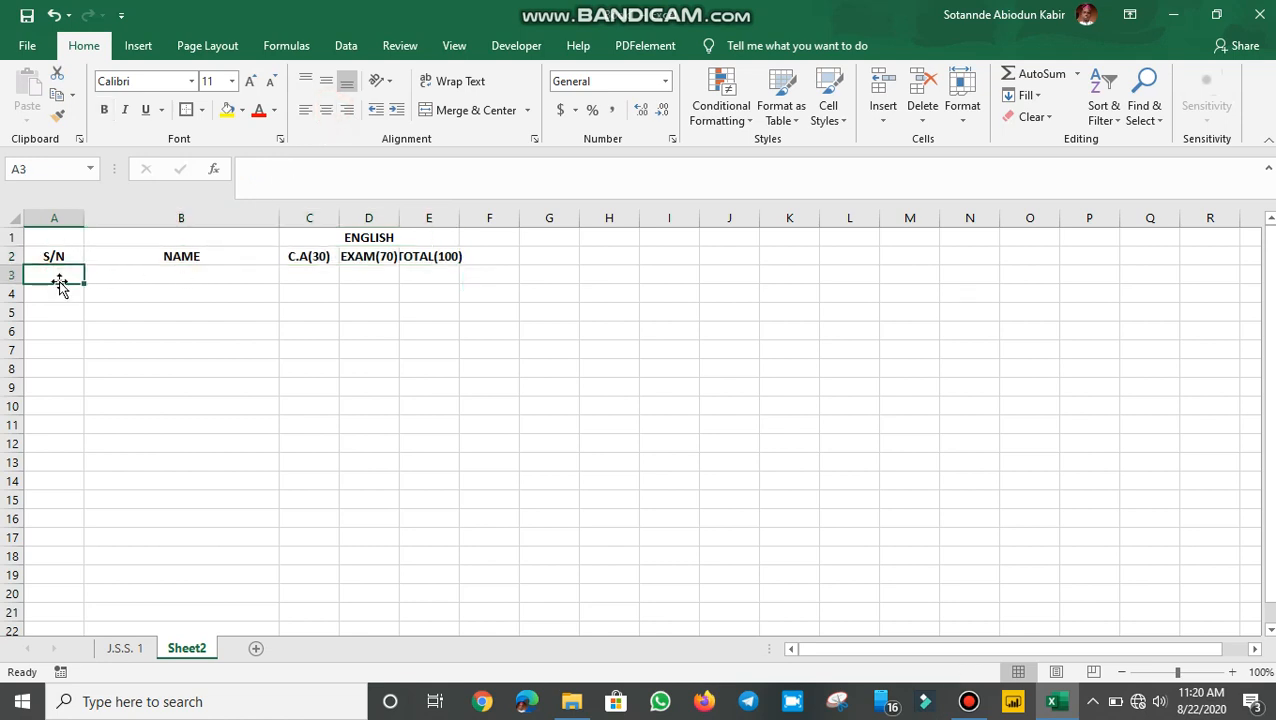
# Step: Type test numbers 1 to 4 in A3:A6, then delete them
pyautogui.write('1')
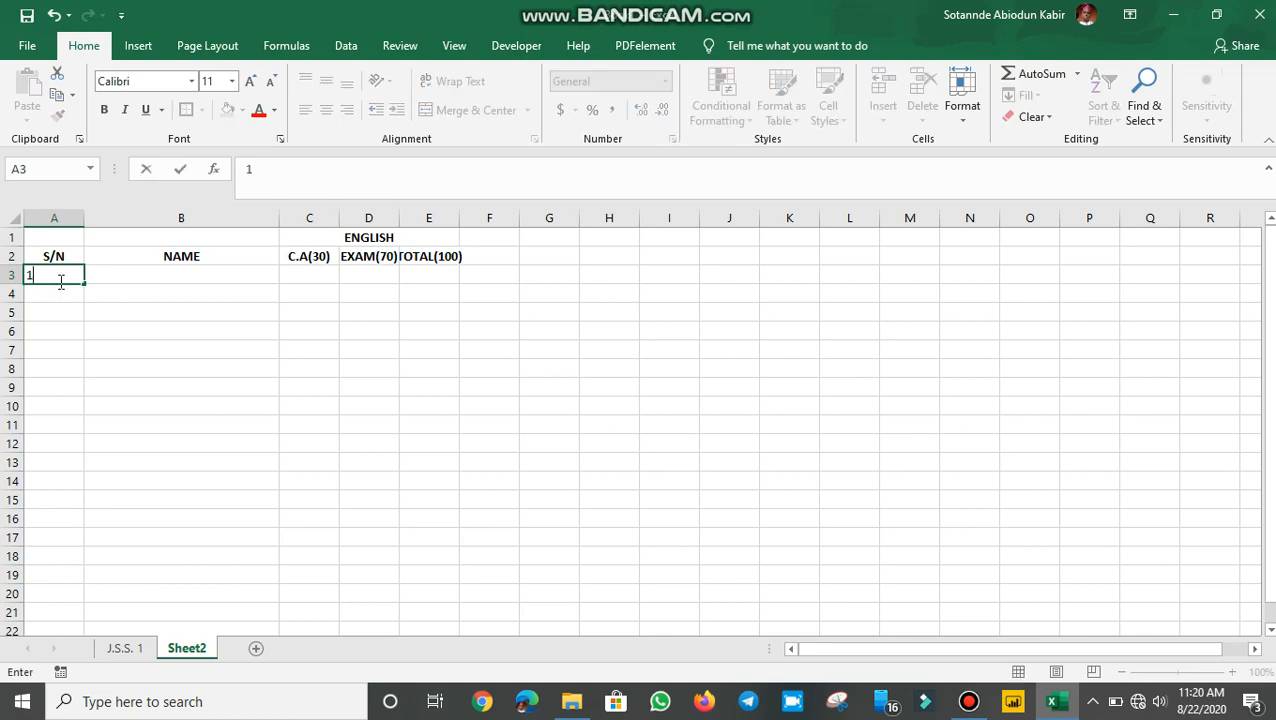
pyautogui.press('Return')
pyautogui.write('2')
pyautogui.press('Return')
pyautogui.write('3')
pyautogui.press('Return')
pyautogui.write('4')
pyautogui.press('Return')
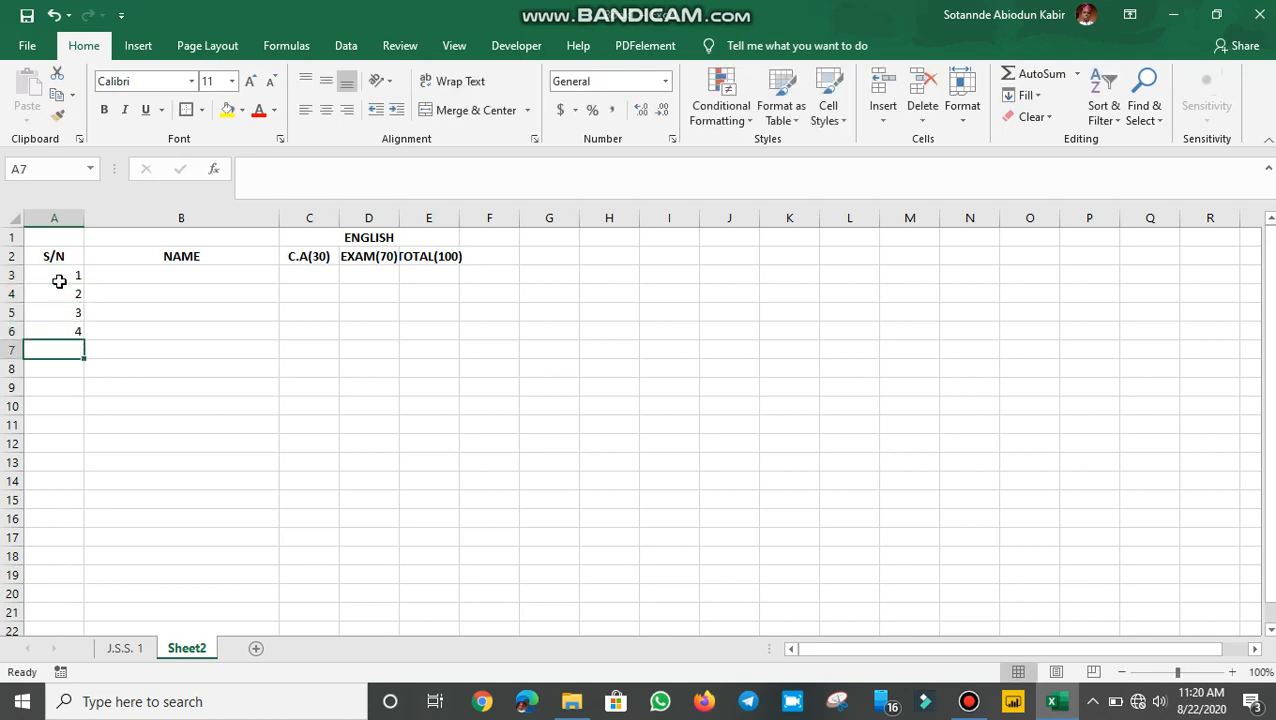
pyautogui.click(253, 314)
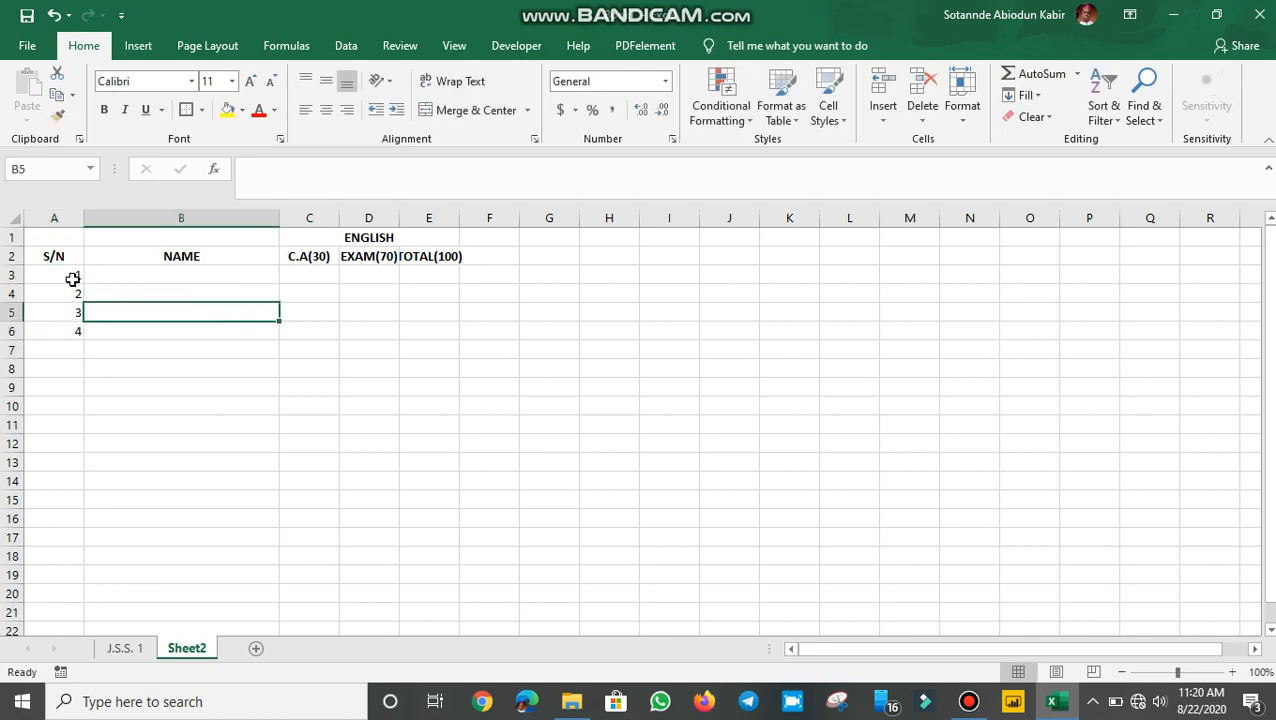
pyautogui.moveTo(73, 279); pyautogui.dragTo(78, 345)
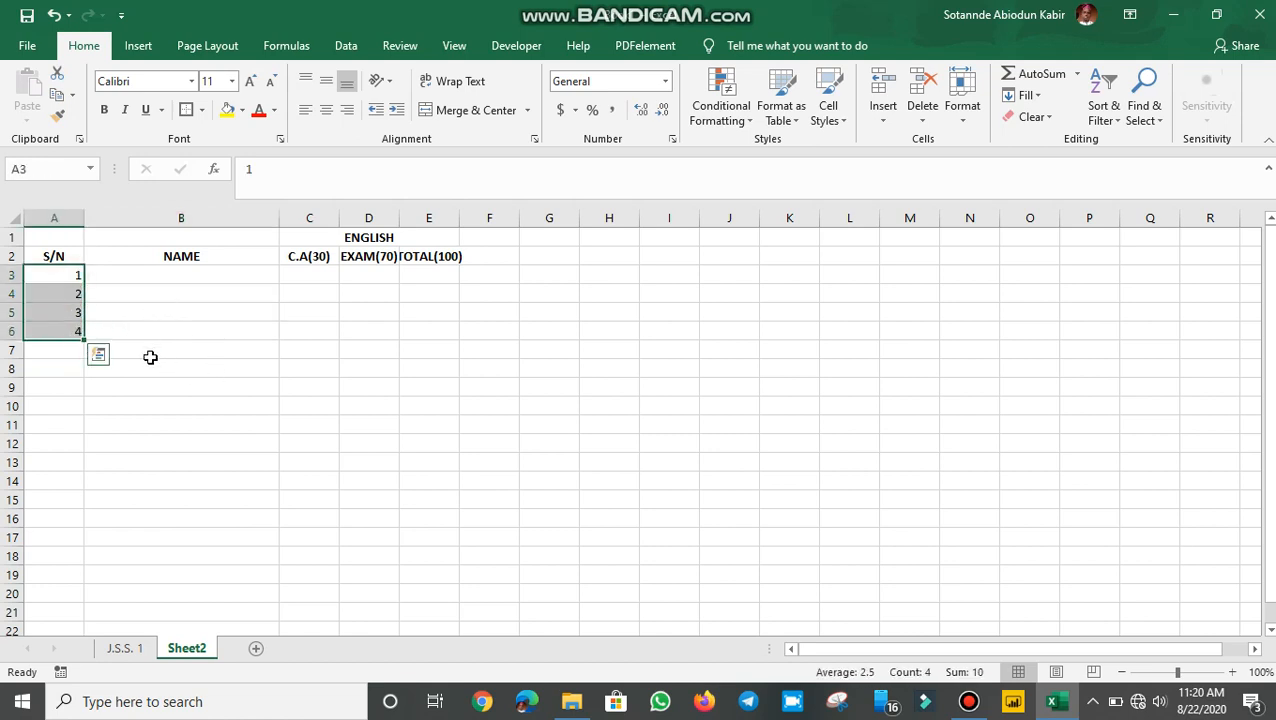
pyautogui.press('Delete')
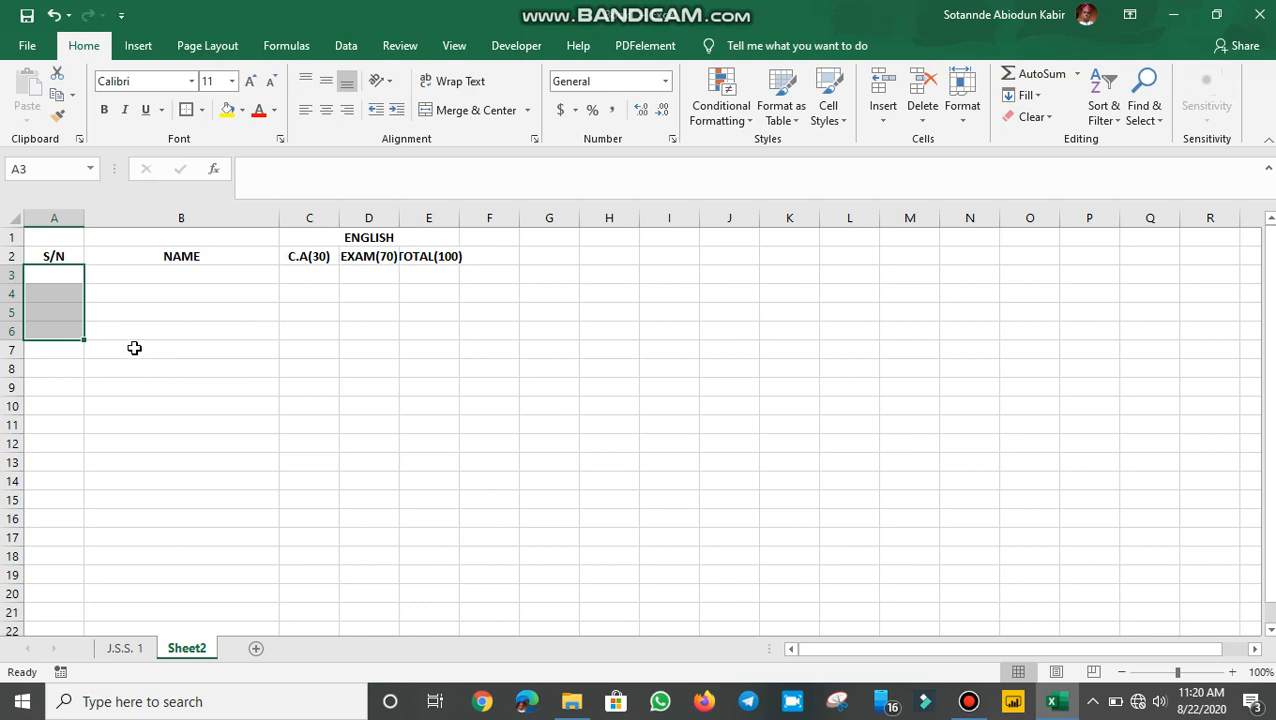
pyautogui.press('BackSpace')
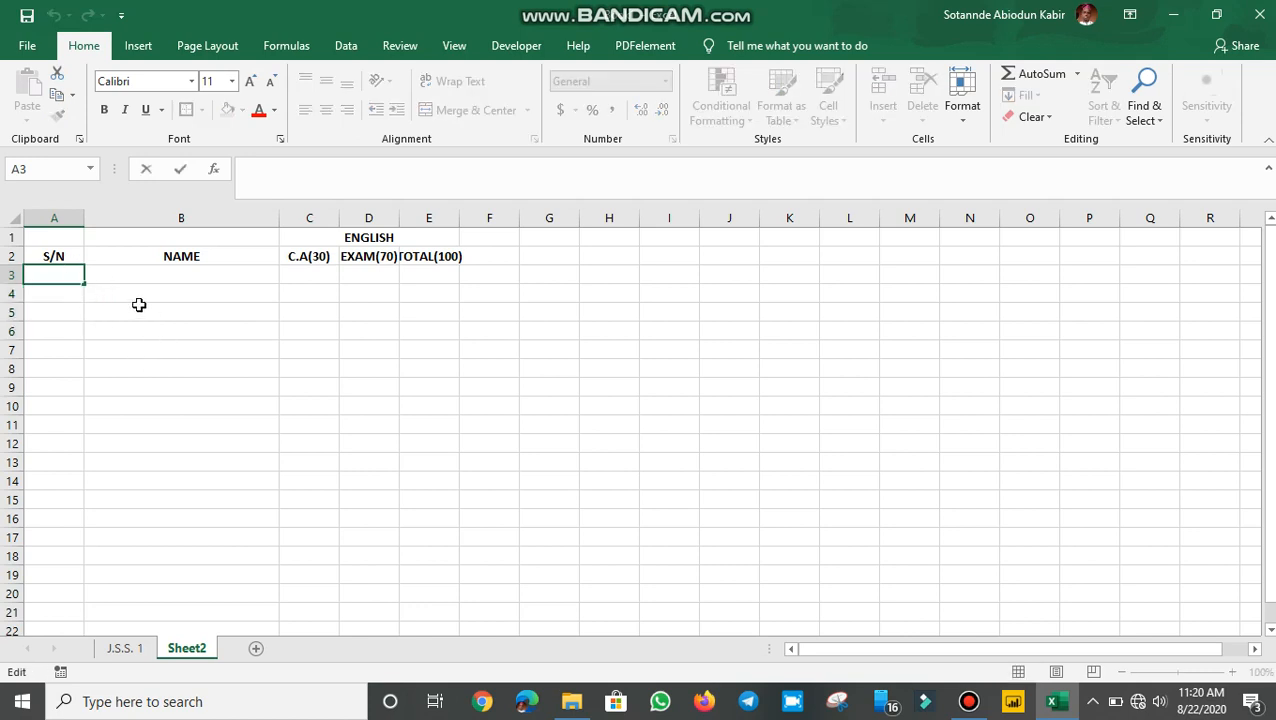
# Step: Enter the formula =ROW()-2 in A3 so it shows serial number 1
pyautogui.click(139, 305)
pyautogui.click(66, 275)
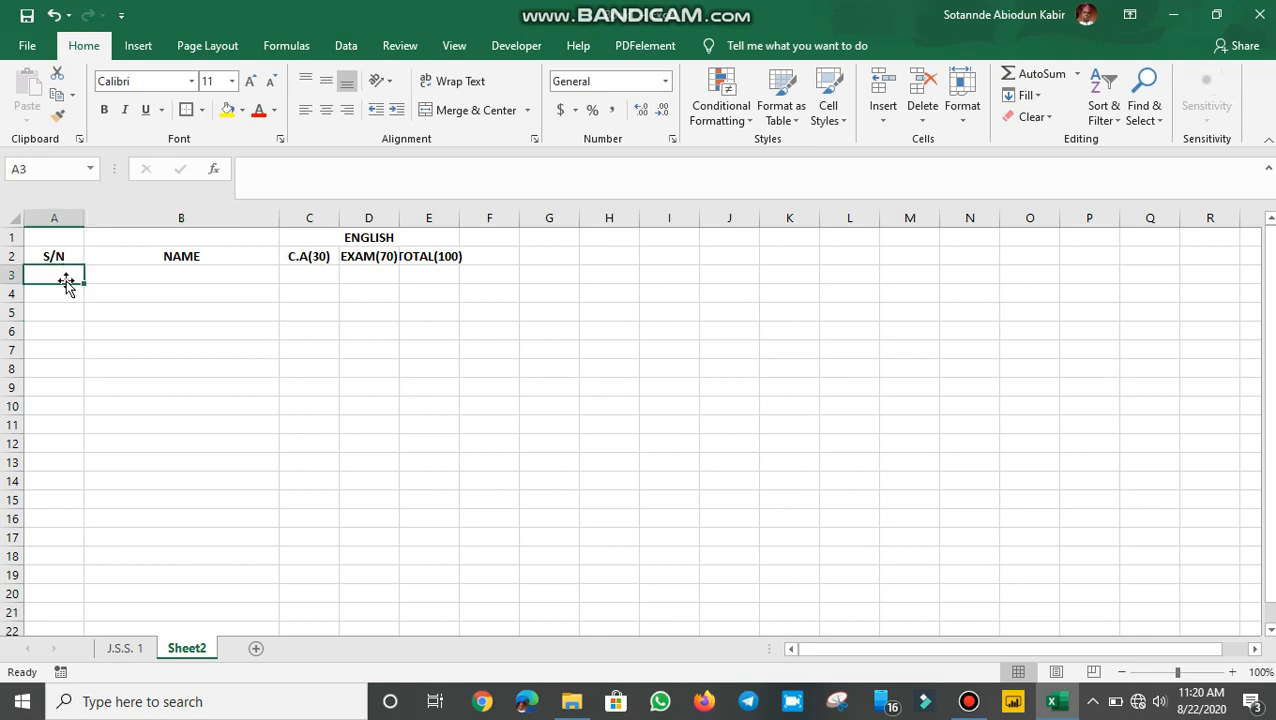
pyautogui.write('=')
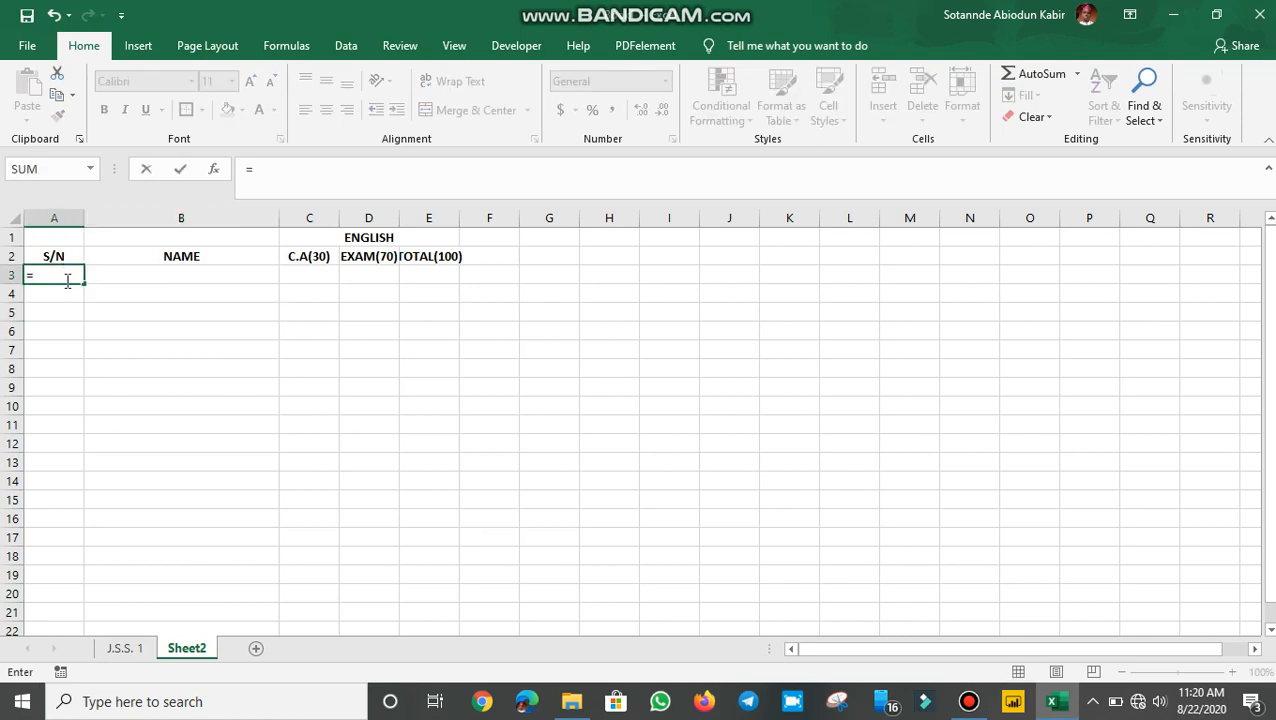
pyautogui.write('ROW')
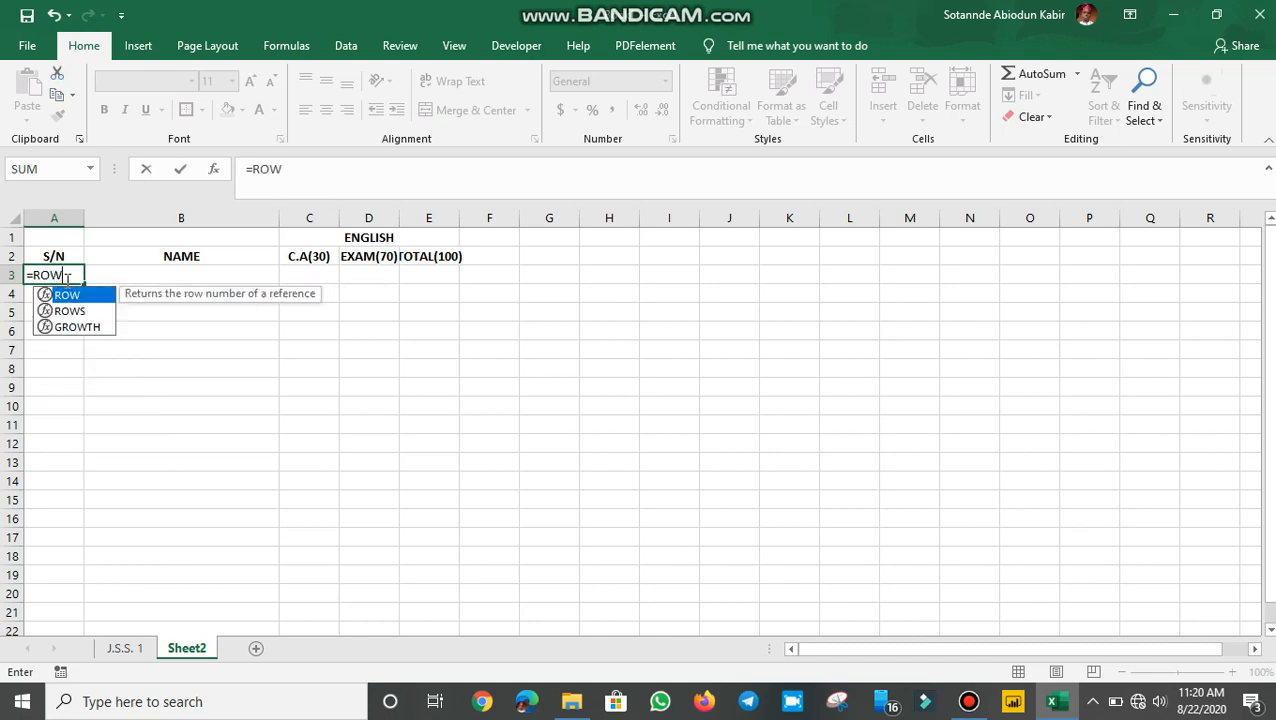
pyautogui.write('()-2')
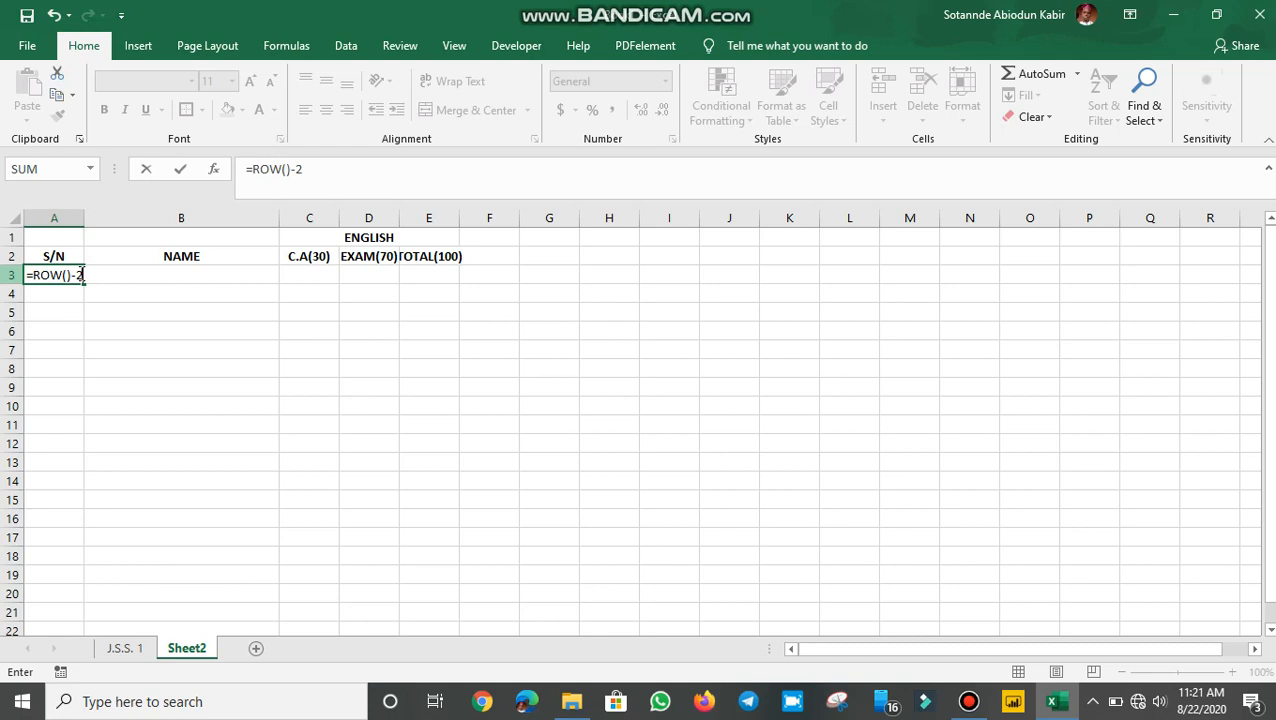
pyautogui.press('Return')
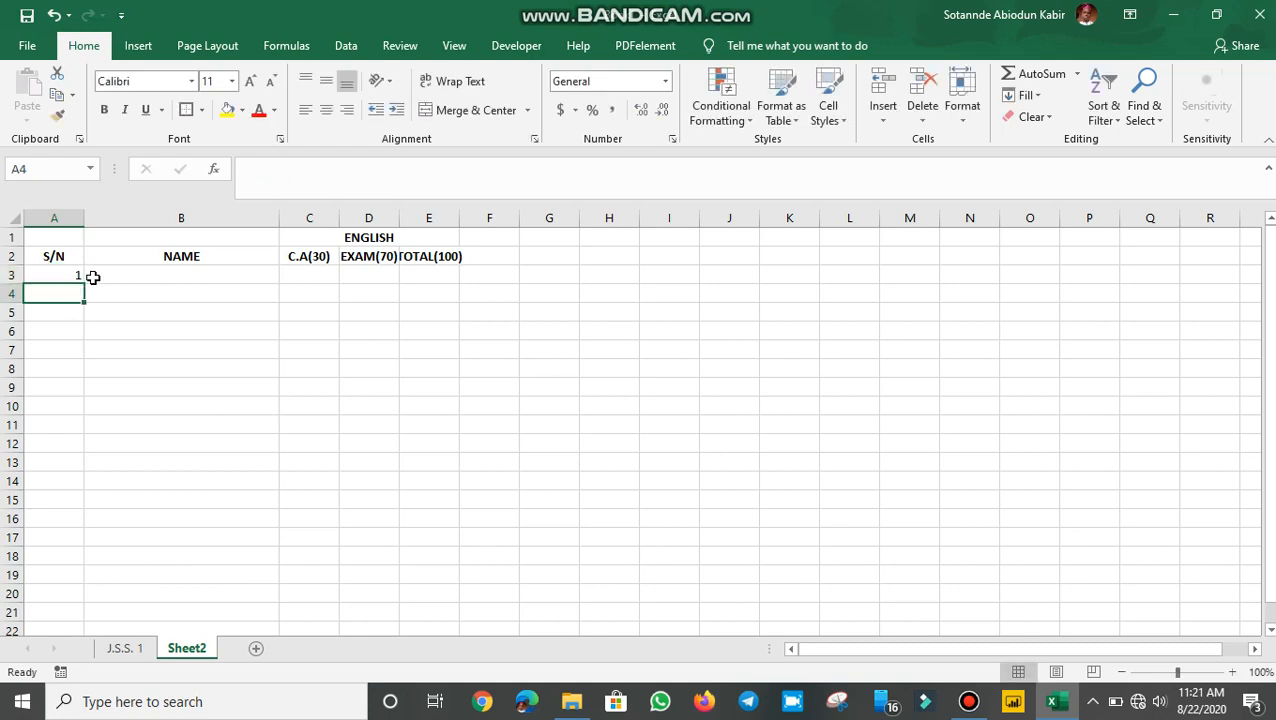
pyautogui.click(74, 276)
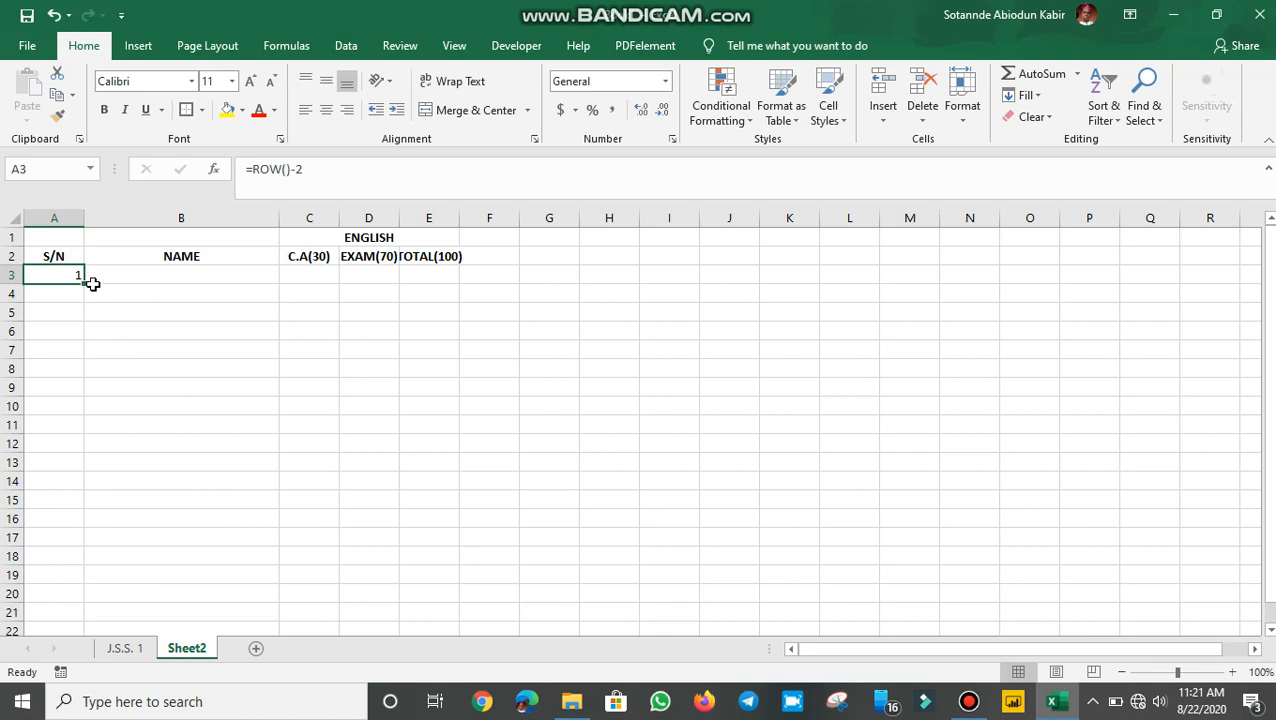
pyautogui.moveTo(83, 286); pyautogui.dragTo(86, 432)
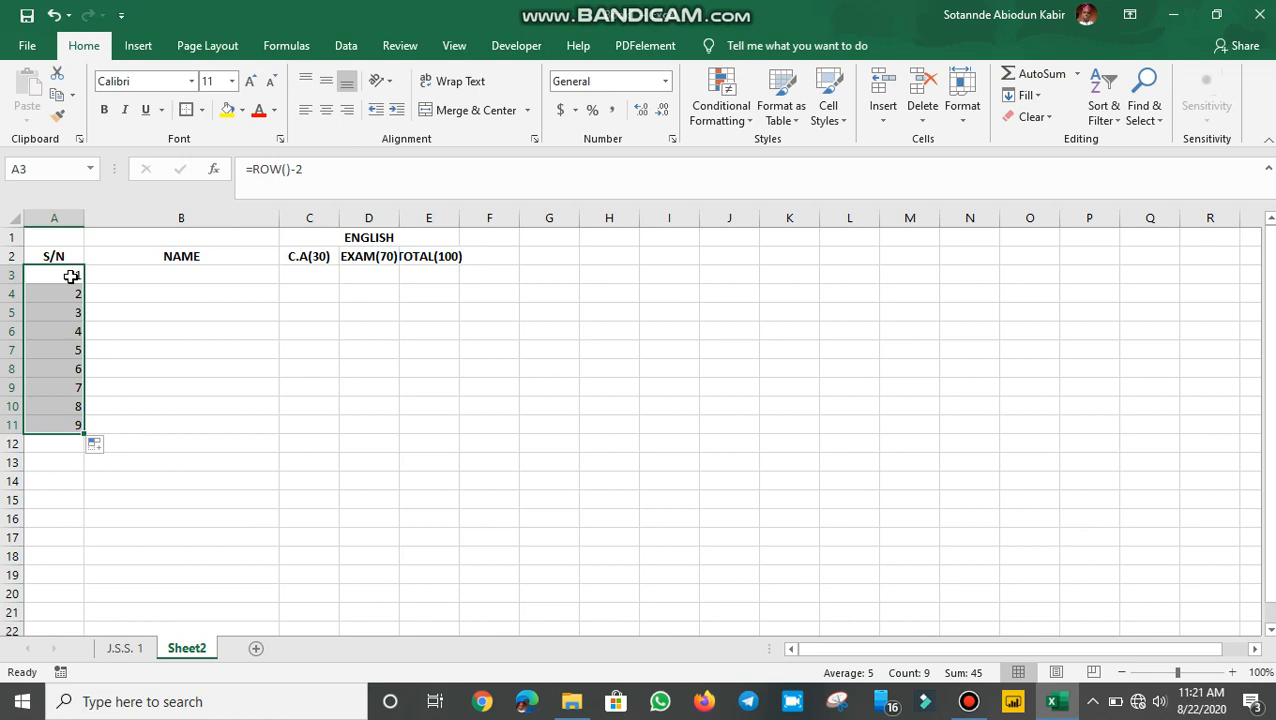
pyautogui.click(71, 276)
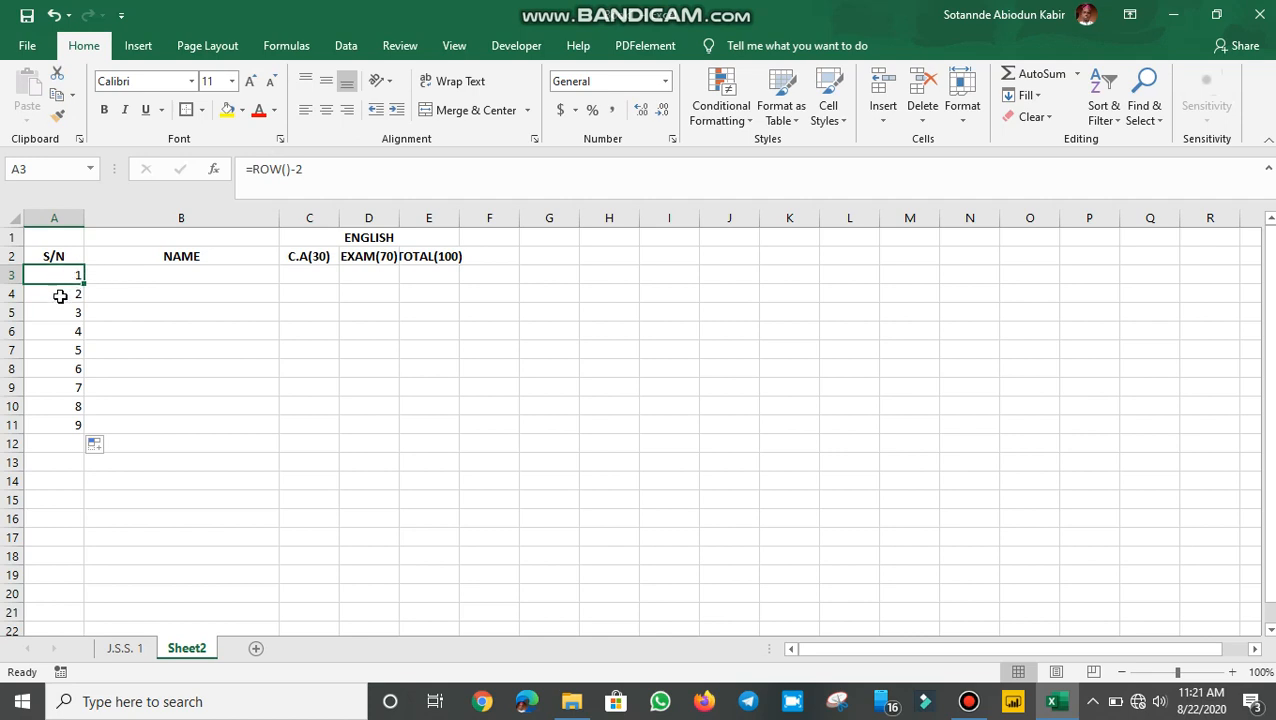
pyautogui.moveTo(60, 296); pyautogui.dragTo(74, 410)
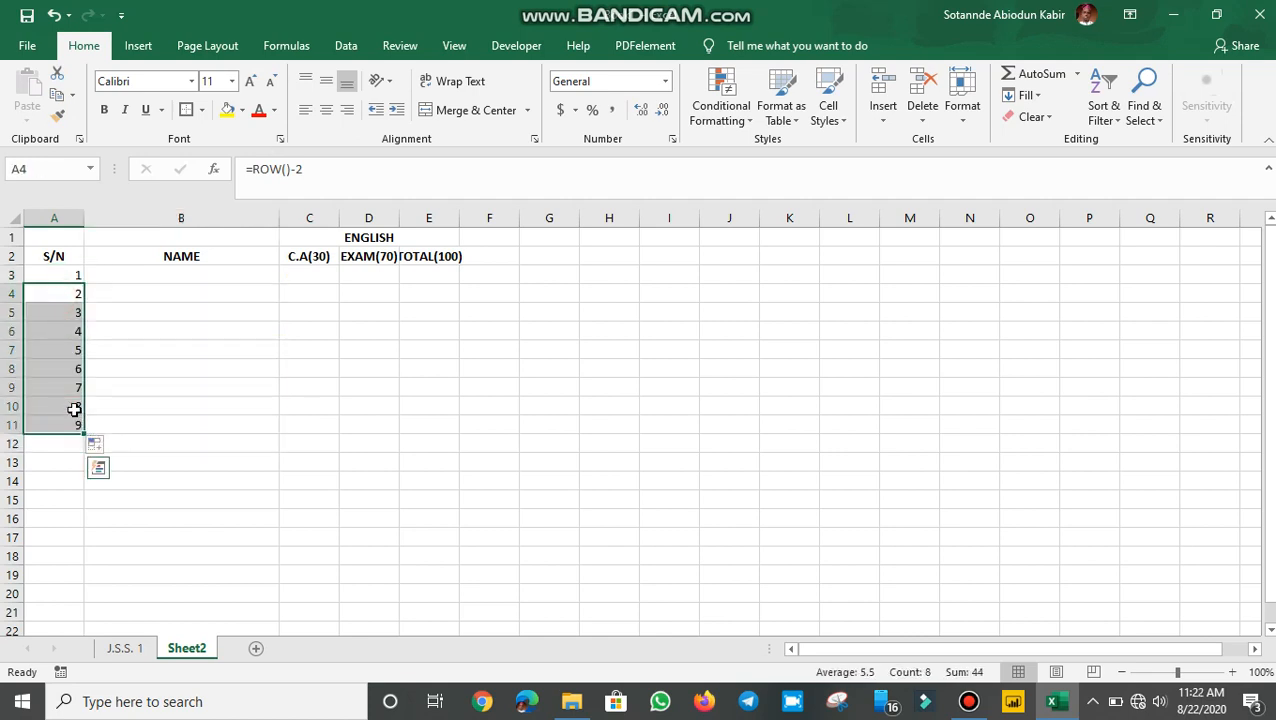
pyautogui.press('Delete')
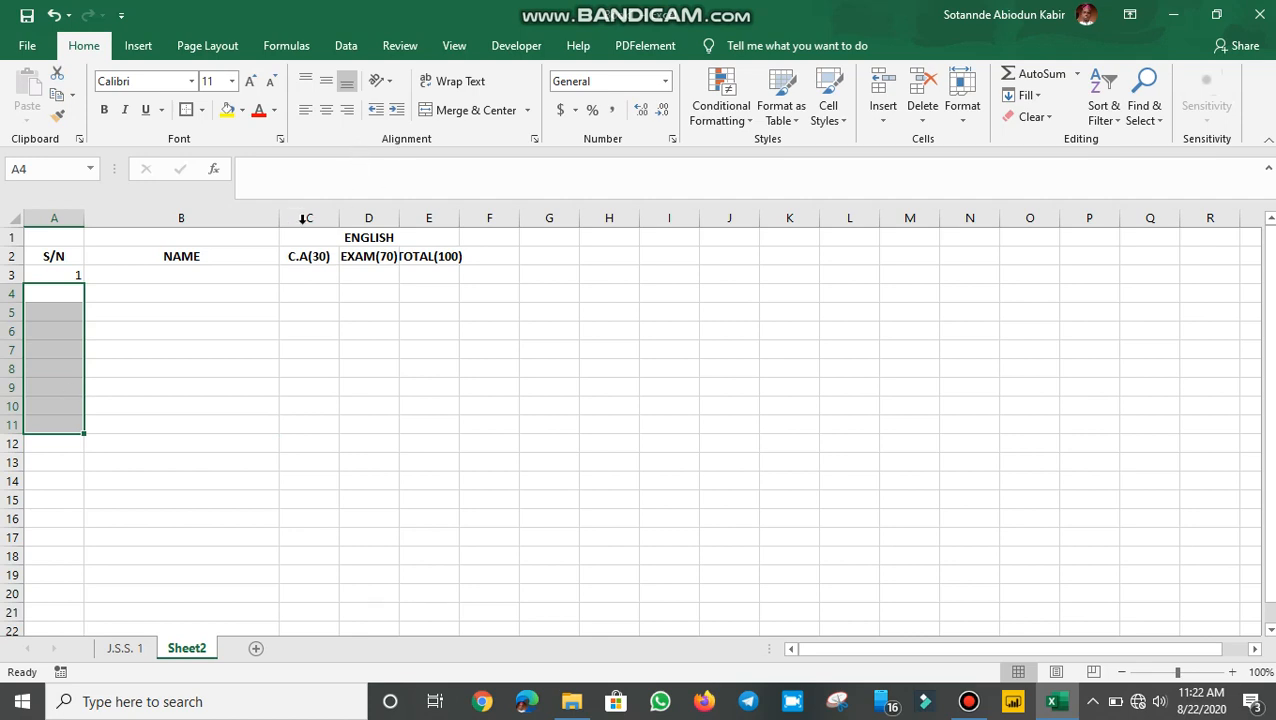
pyautogui.click(65, 276)
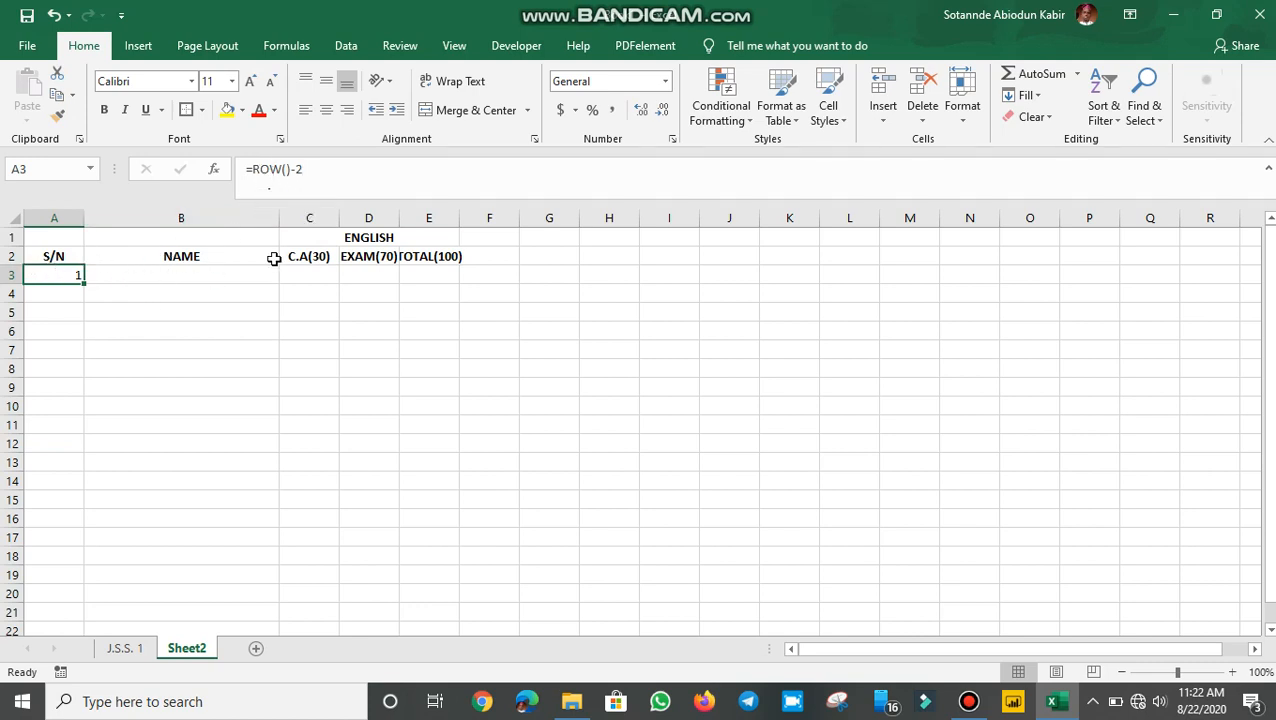
# Step: Change A3's formula to =IF(B3<>"",ROW()-2,"") so it stays blank until B3 has a name
pyautogui.click(257, 170)
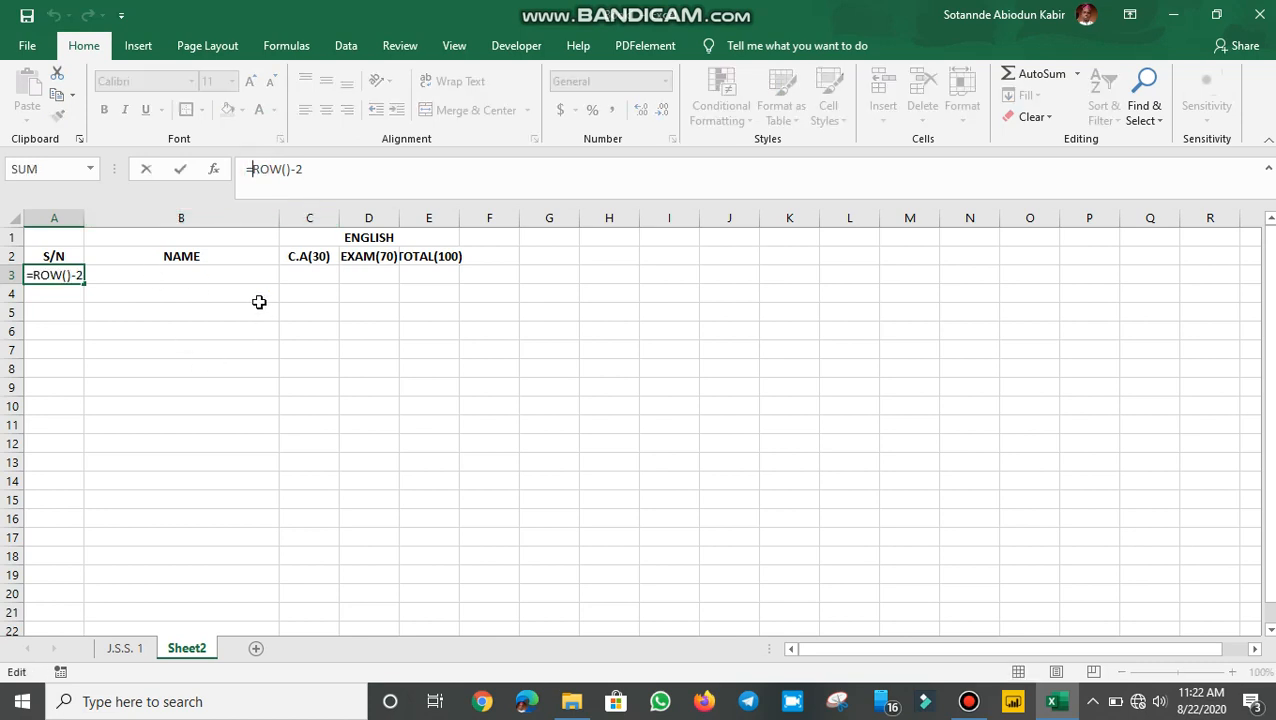
pyautogui.write('IF')
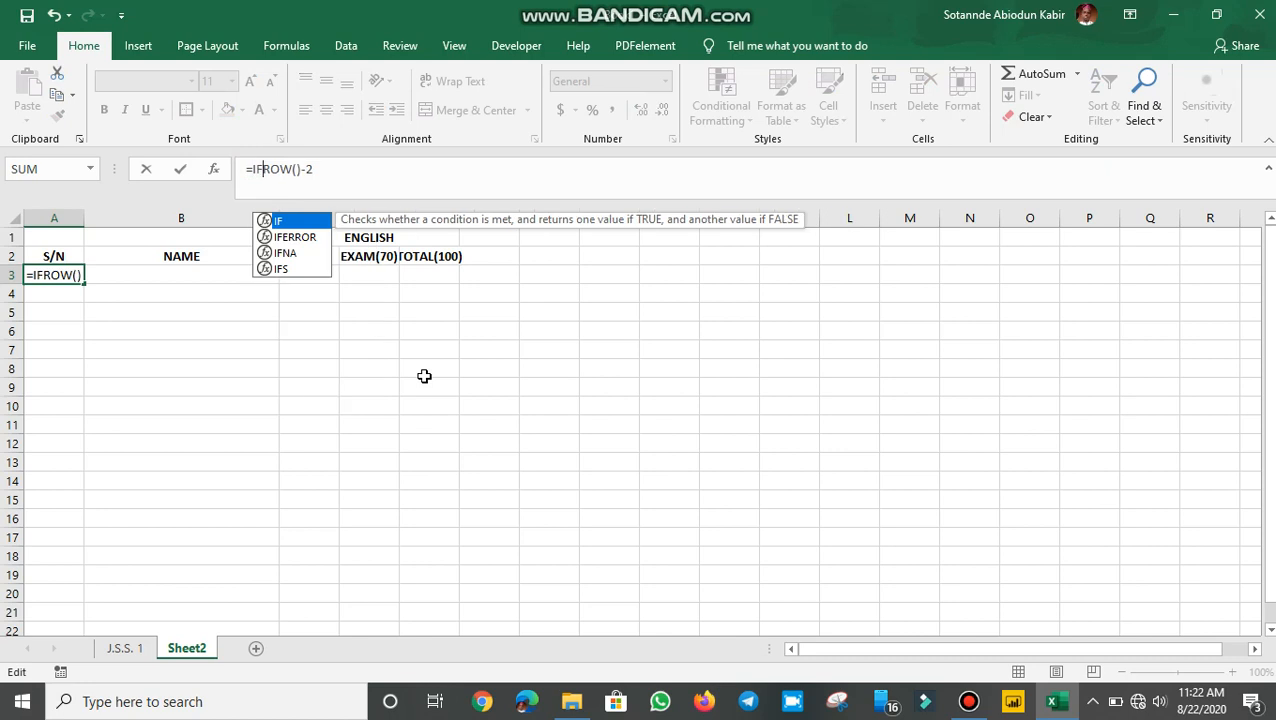
pyautogui.click(152, 274)
pyautogui.click(60, 274)
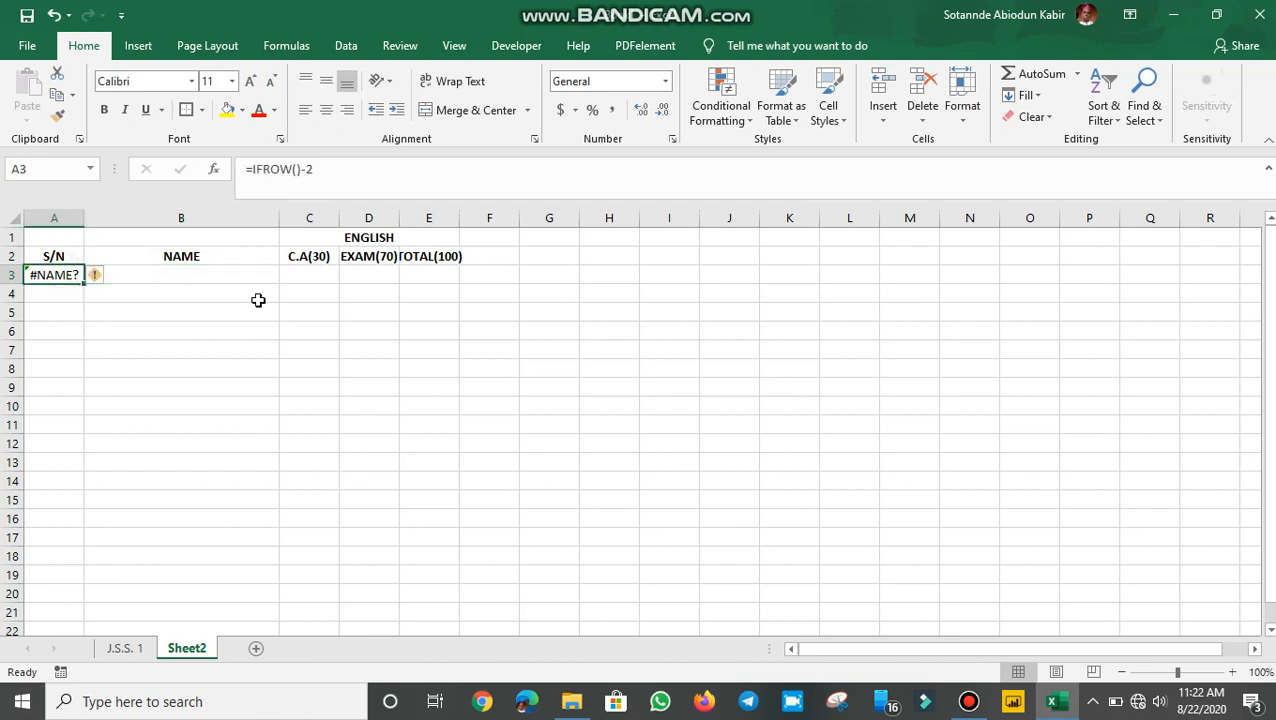
pyautogui.click(266, 175)
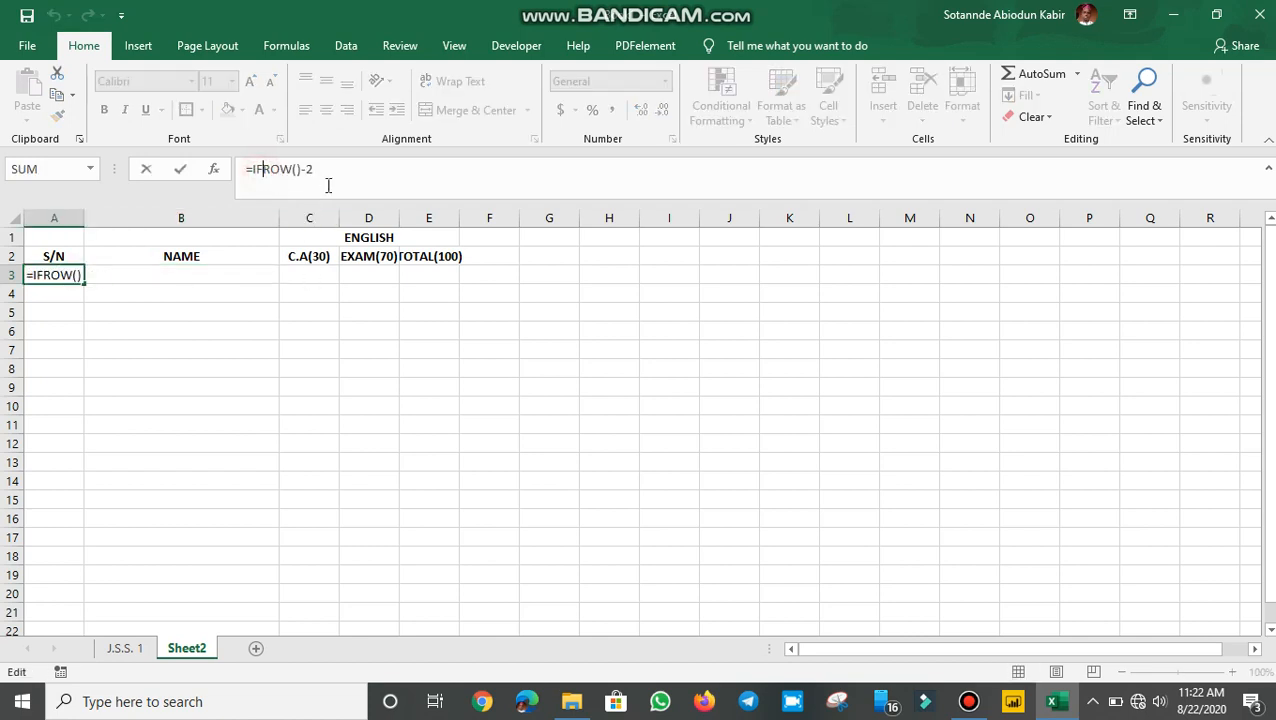
pyautogui.write('(')
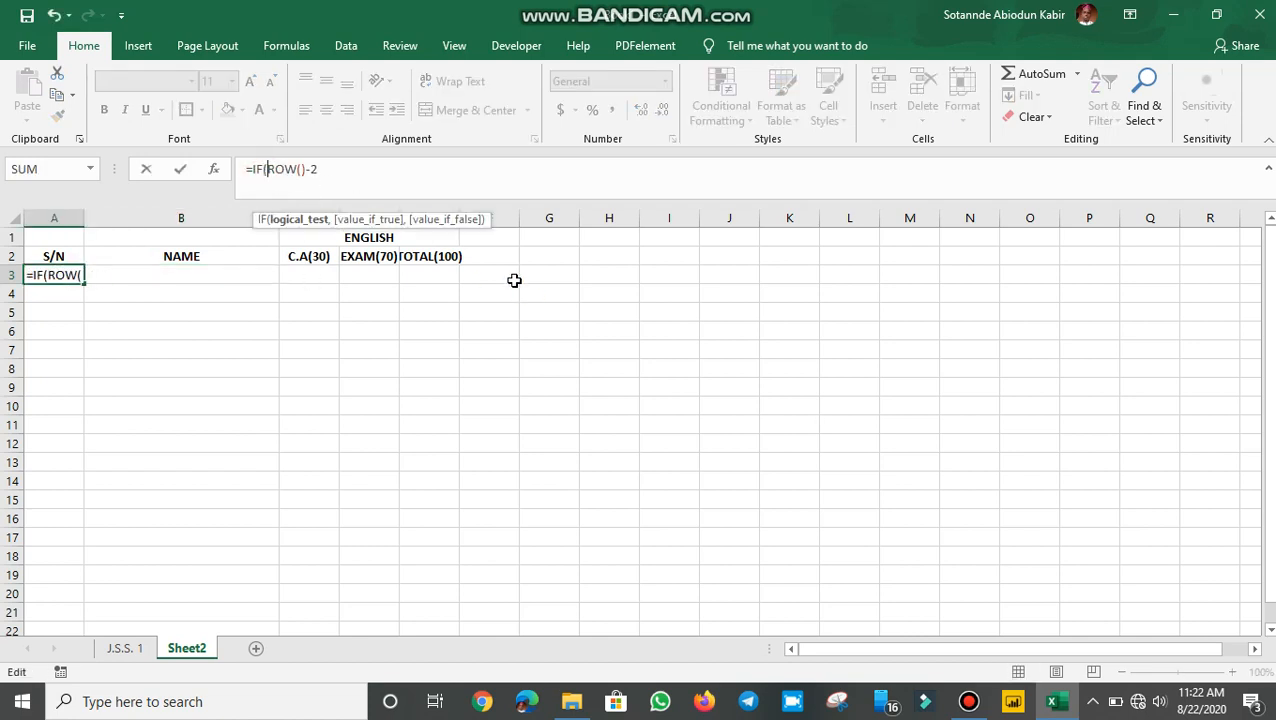
pyautogui.click(257, 274)
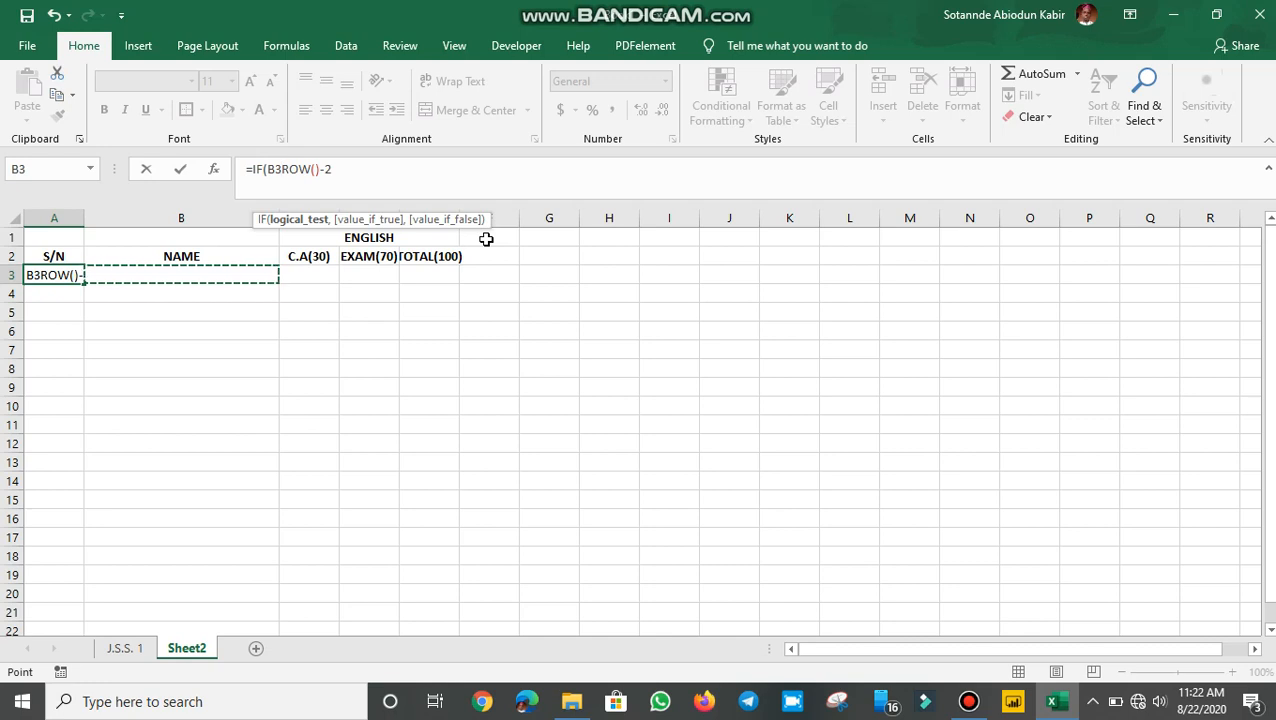
pyautogui.write('<>')
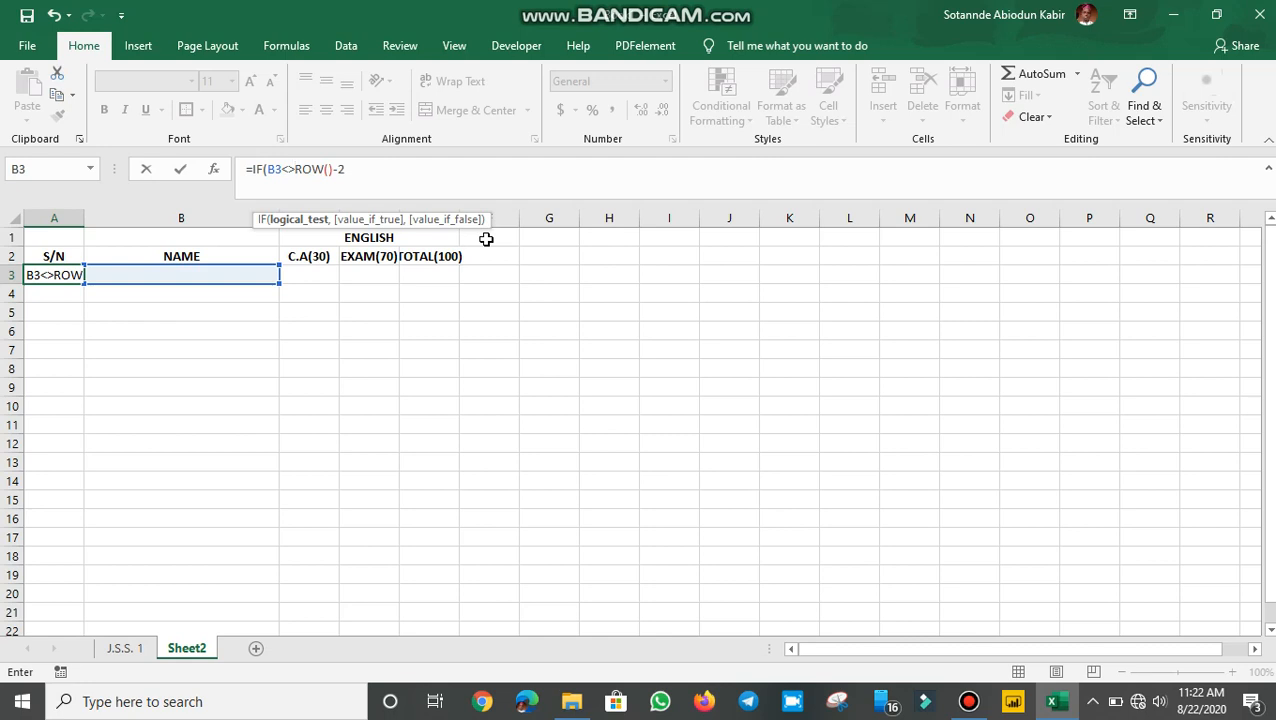
pyautogui.write('"",')
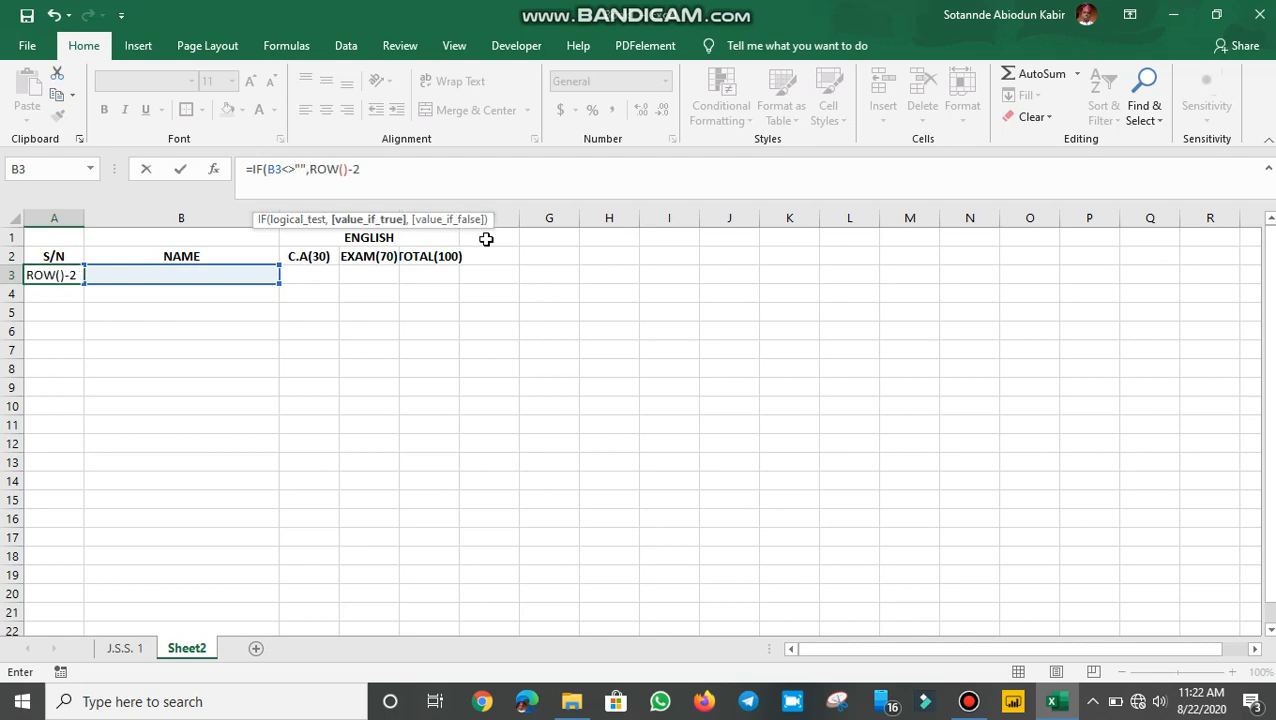
pyautogui.click(368, 170)
pyautogui.write(',')
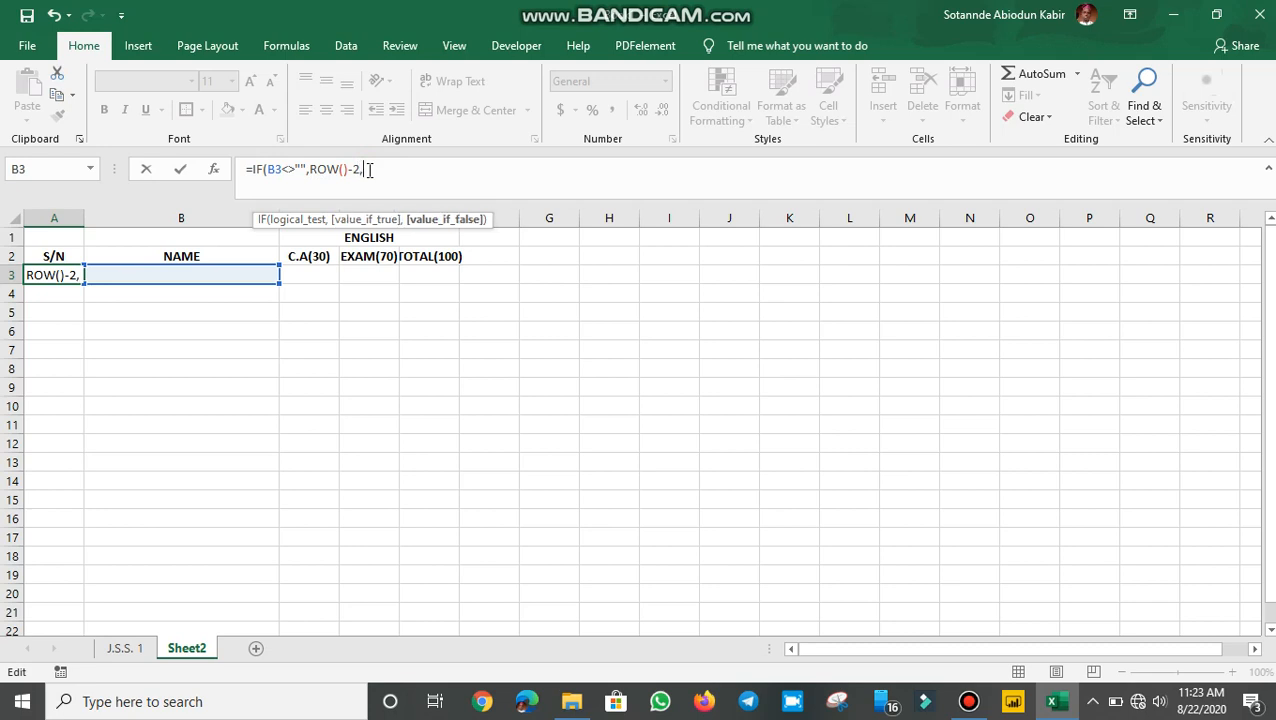
pyautogui.write('"")')
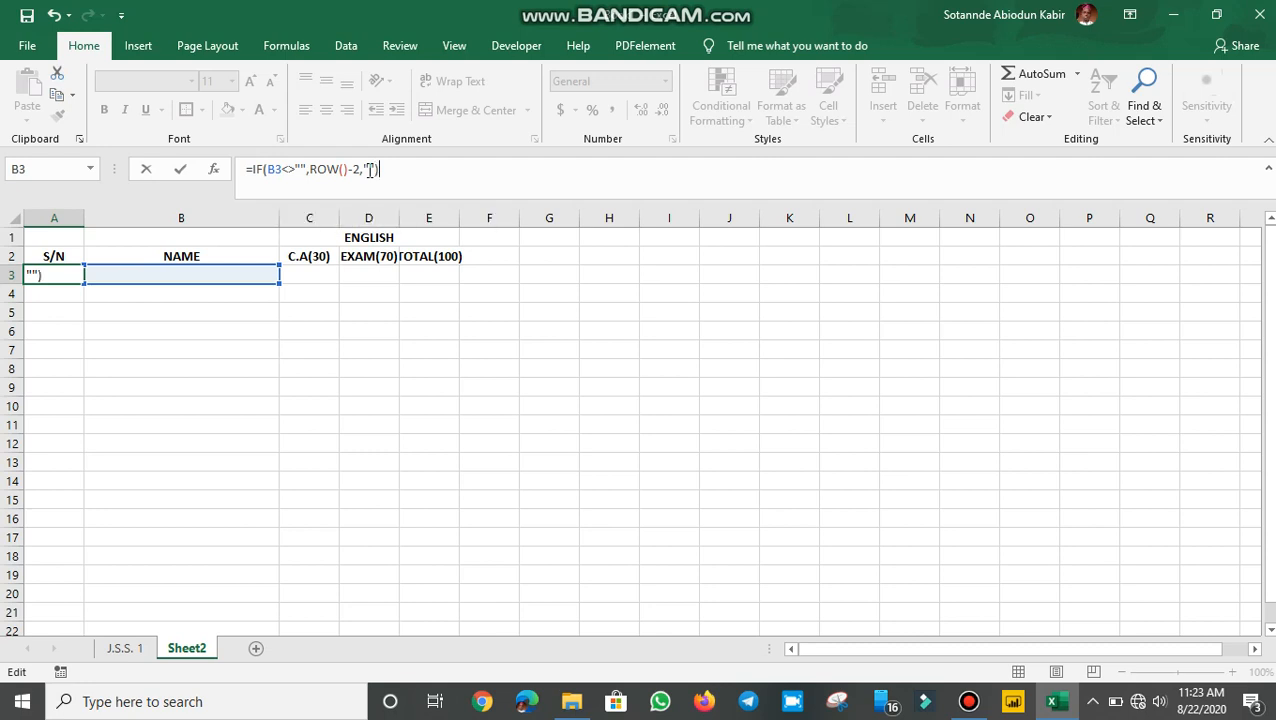
pyautogui.press('Return')
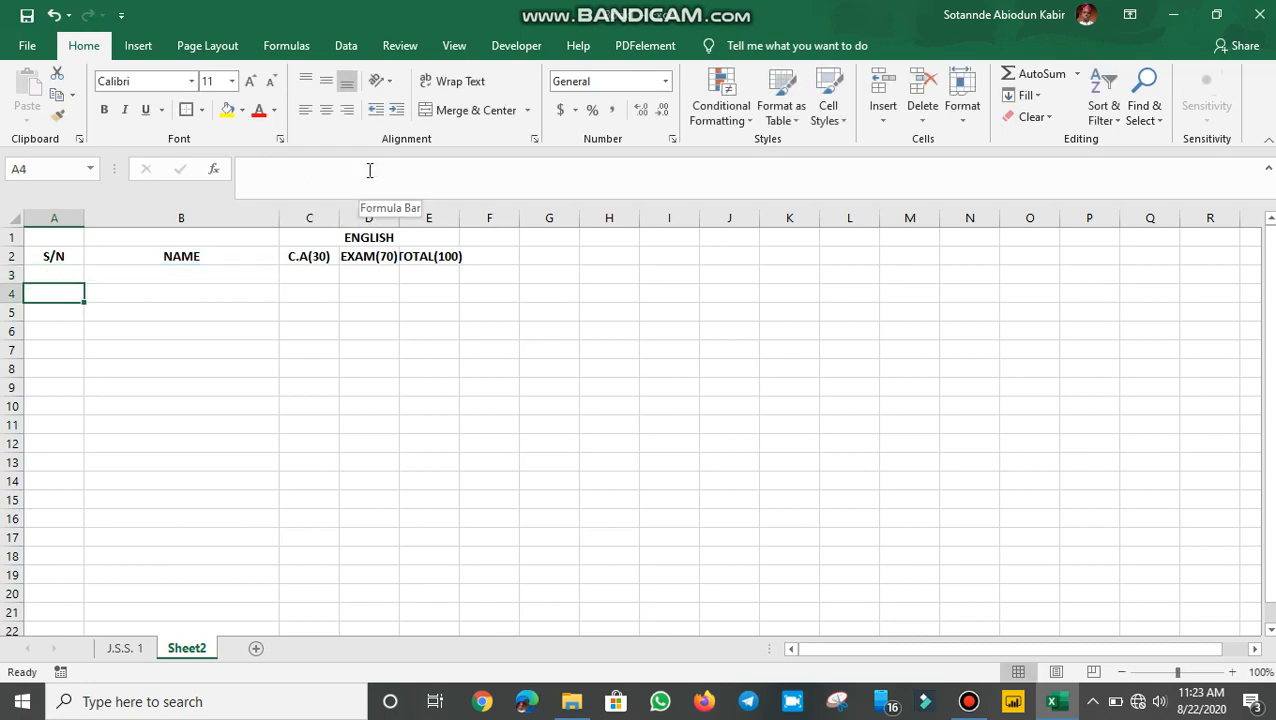
# Step: Inspect the S/N formula in A3 and the empty cells around it
pyautogui.click(66, 275)
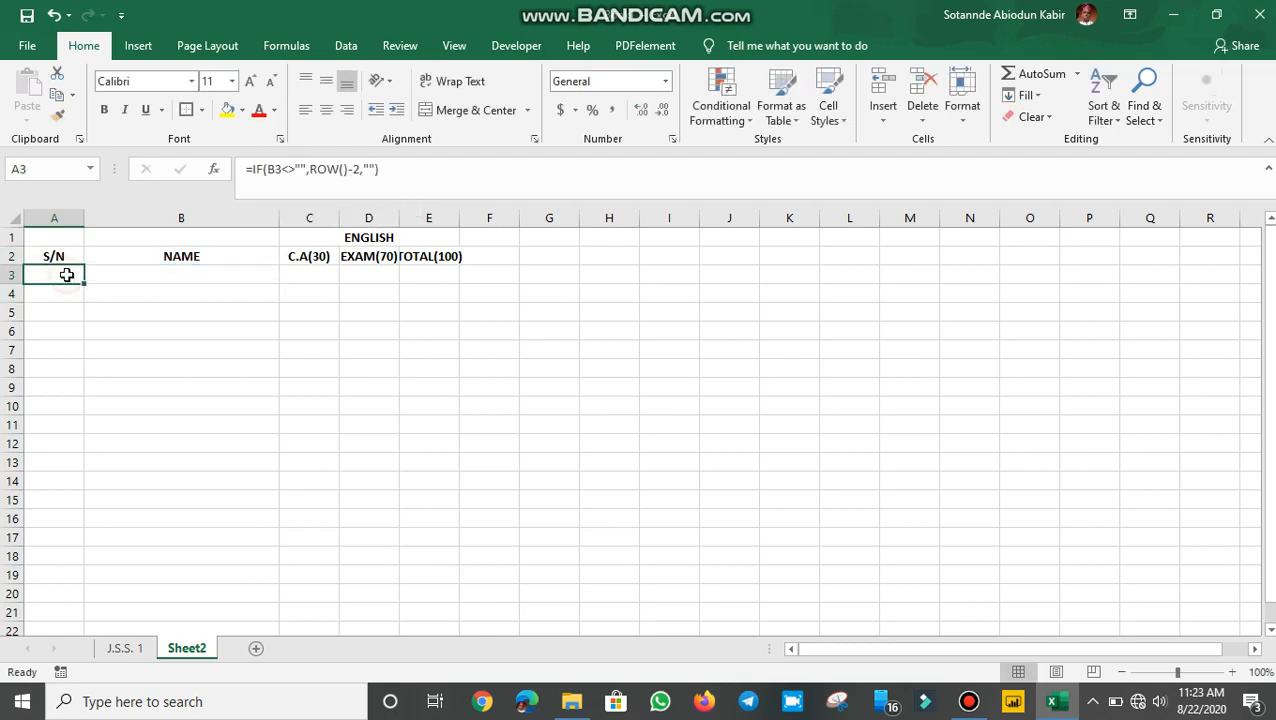
pyautogui.click(161, 274)
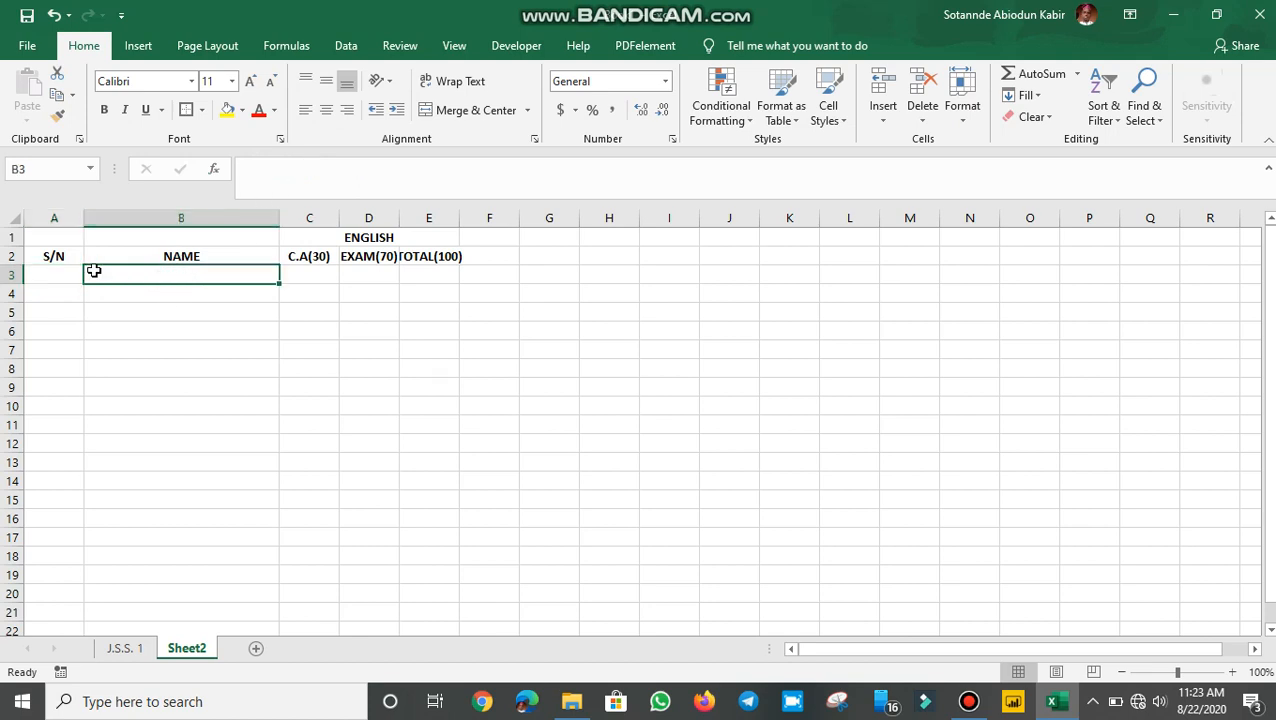
pyautogui.click(56, 277)
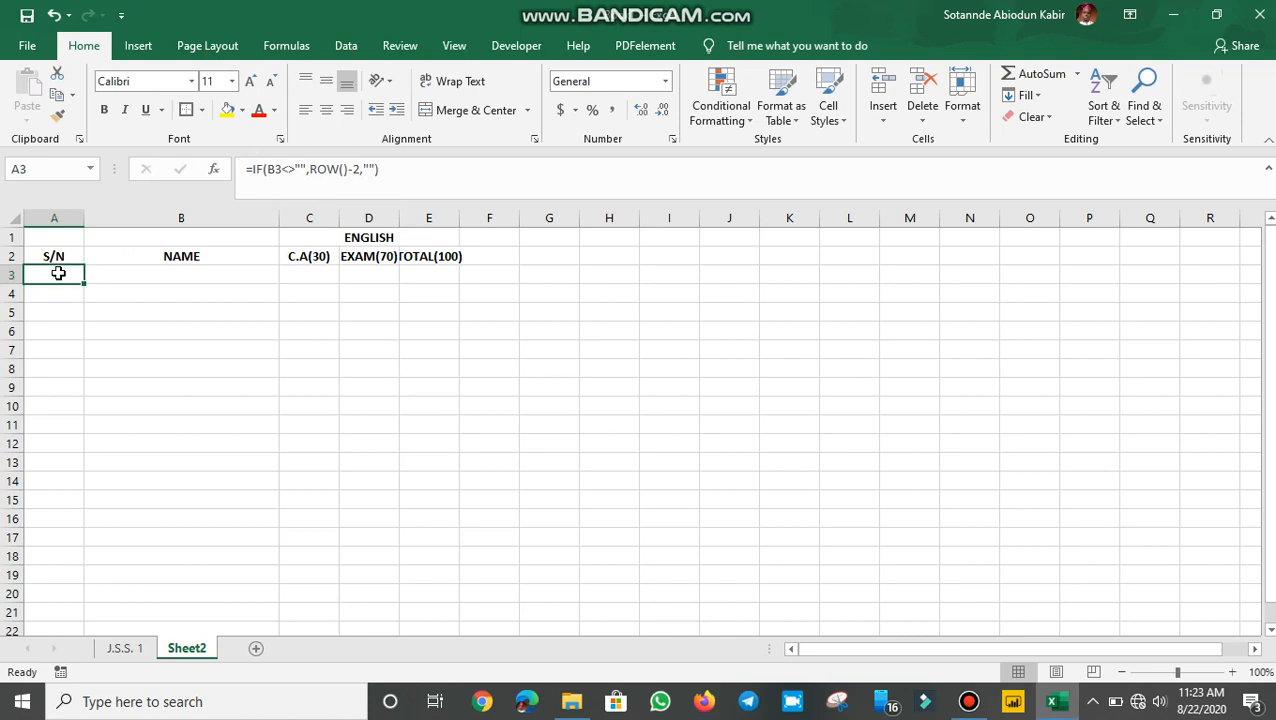
pyautogui.click(63, 324)
pyautogui.click(60, 276)
pyautogui.click(48, 311)
pyautogui.click(58, 262)
pyautogui.click(58, 277)
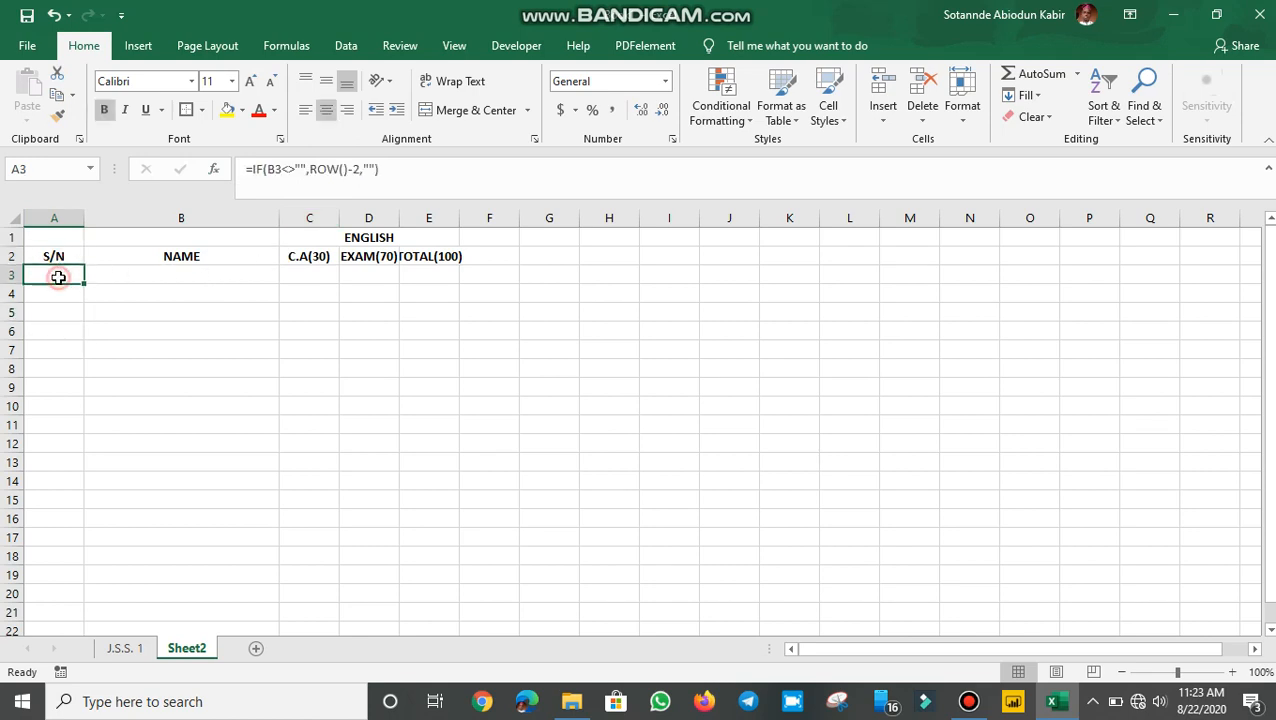
pyautogui.click(87, 319)
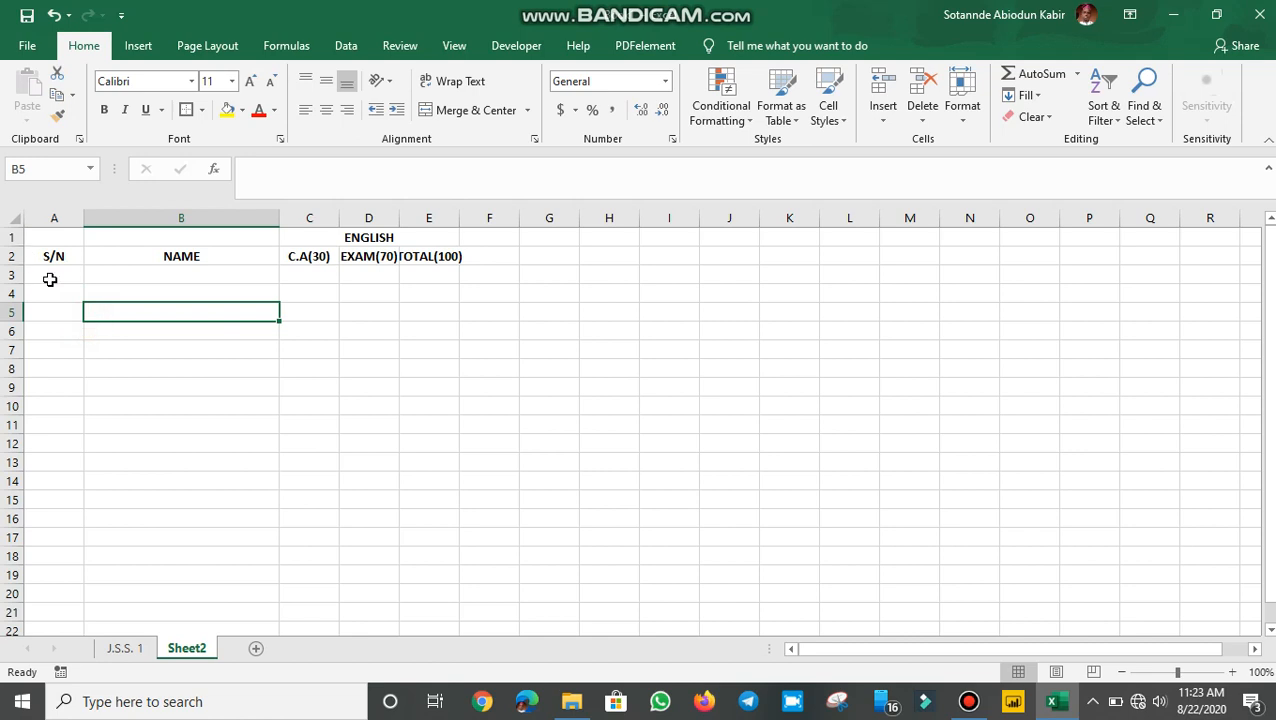
pyautogui.click(49, 276)
# Step: Type the test name FFF in B3 so A3 displays serial number 1
pyautogui.click(135, 272)
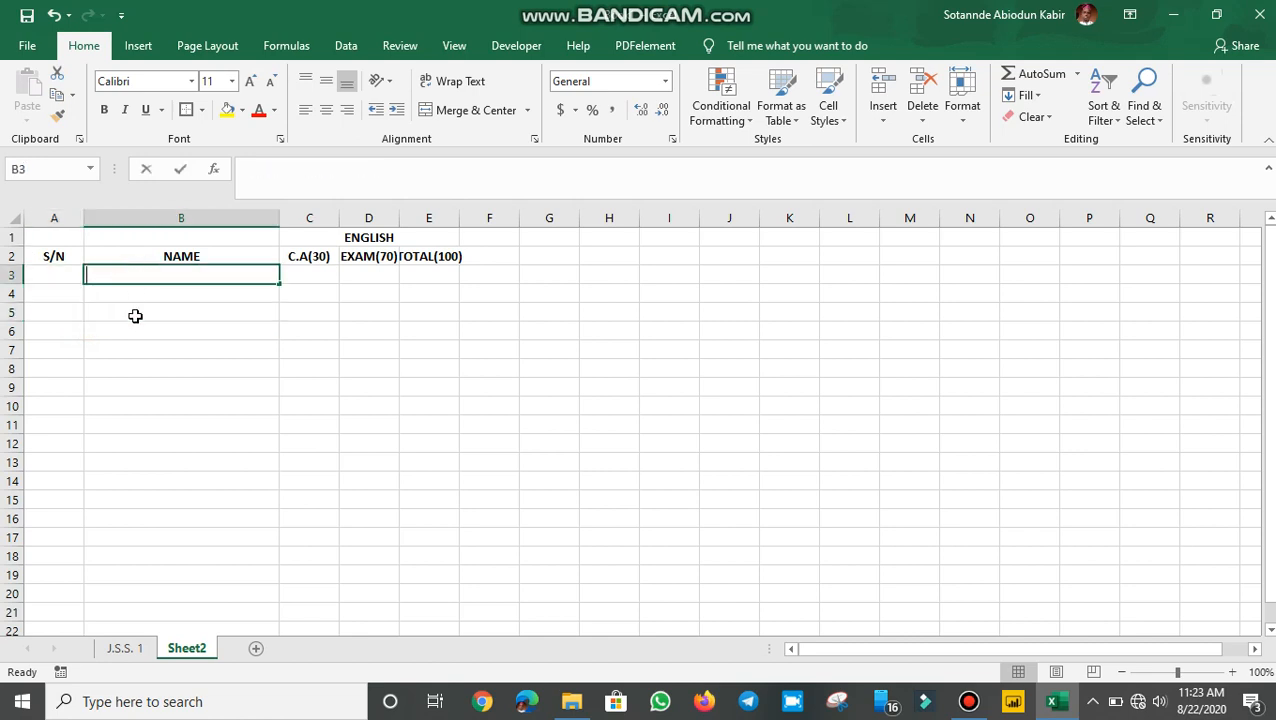
pyautogui.write('FFF')
pyautogui.press('Return')
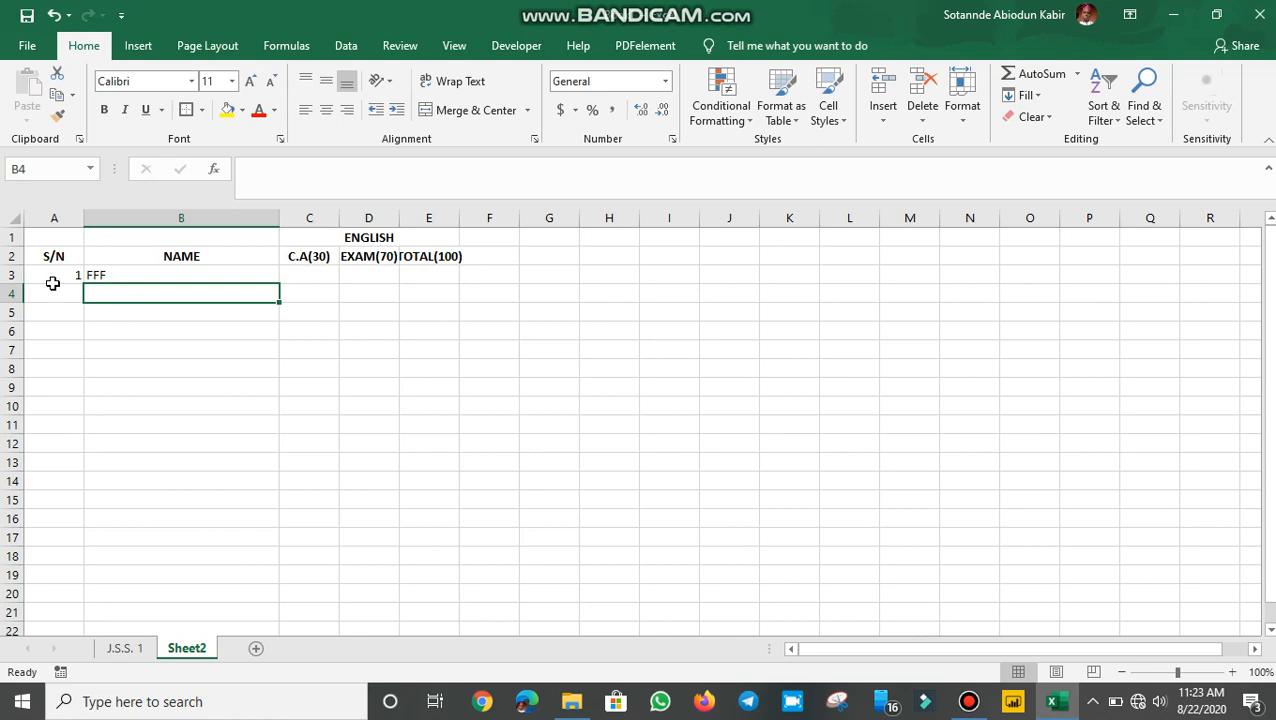
# Step: Fill A3's conditional numbering formula down column A to about row 60
pyautogui.click(58, 274)
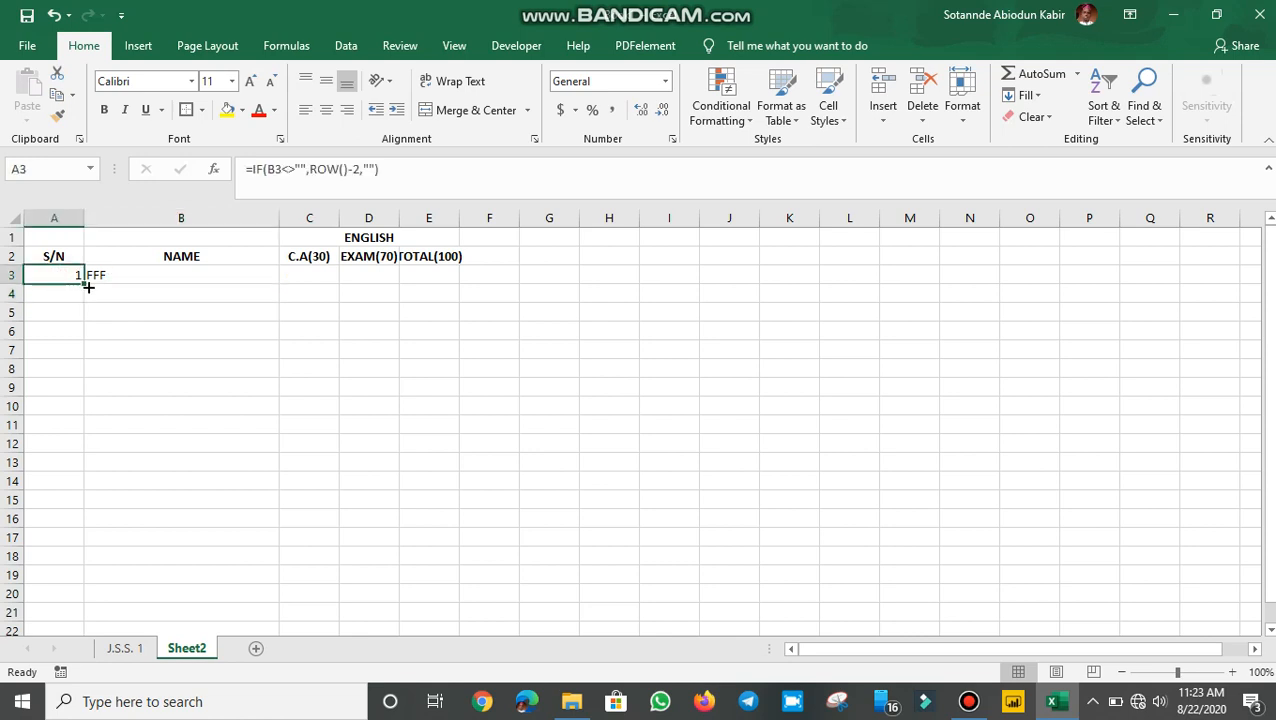
pyautogui.moveTo(88, 285)
pyautogui.mouseDown()
pyautogui.moveTo(71, 336)
pyautogui.moveTo(77, 566)
pyautogui.moveTo(62, 670)
pyautogui.moveTo(71, 612)
pyautogui.moveTo(48, 678)
pyautogui.moveTo(91, 554)
pyautogui.moveTo(68, 672)
pyautogui.moveTo(62, 660)
pyautogui.moveTo(54, 674)
pyautogui.moveTo(100, 322)
pyautogui.moveTo(88, 282)
pyautogui.moveTo(89, 293)
pyautogui.mouseUp()
pyautogui.scroll(20, 105, 373)
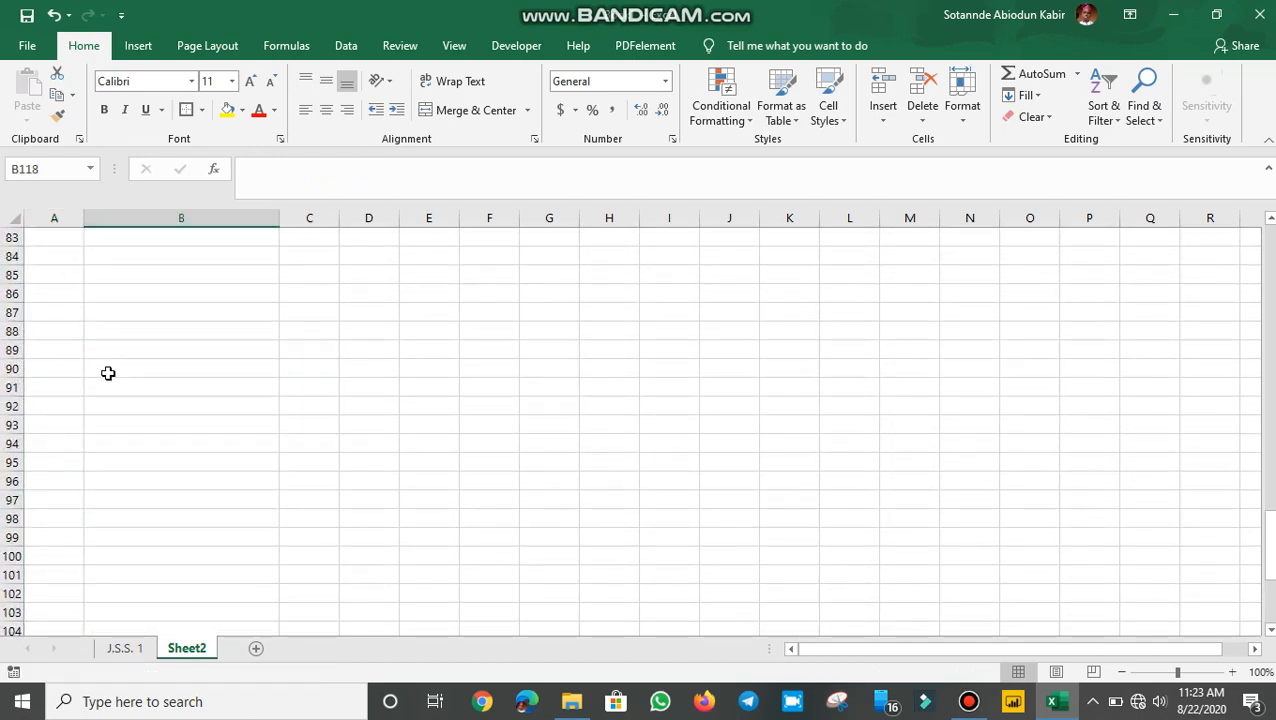
pyautogui.scroll(14, 121, 364)
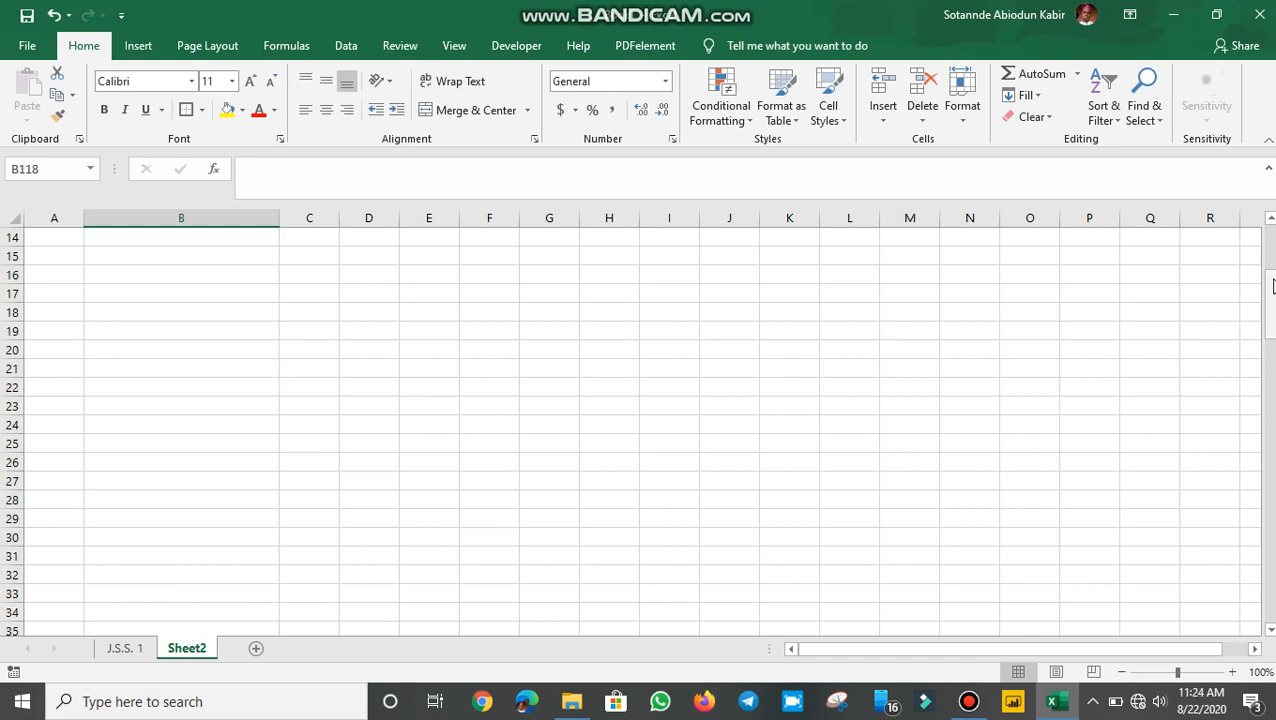
pyautogui.moveTo(1270, 316); pyautogui.dragTo(1236, 165)
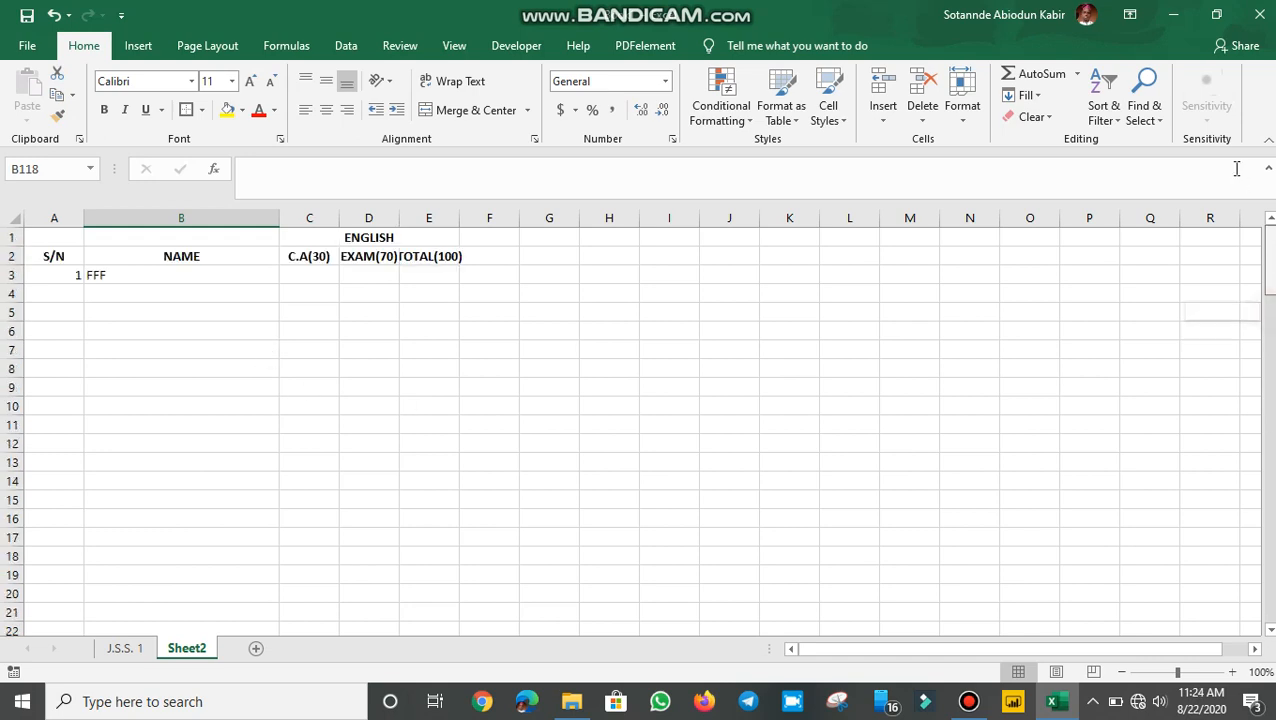
pyautogui.click(61, 282)
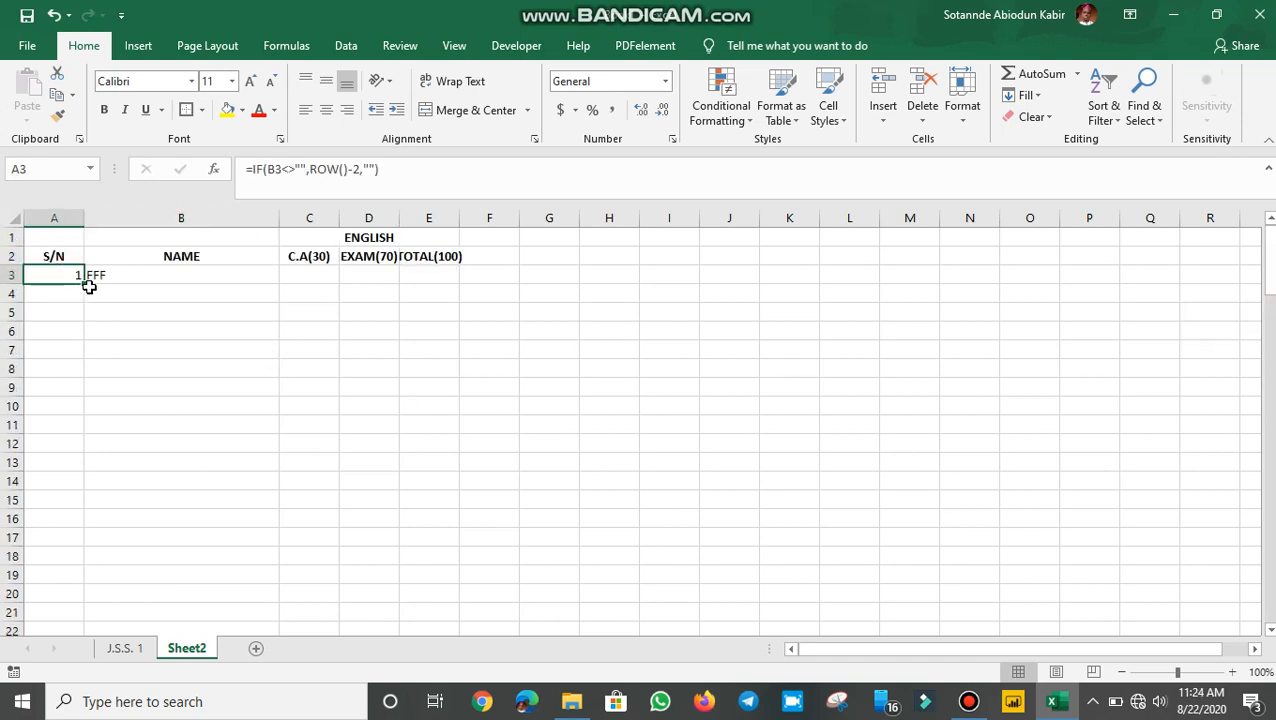
pyautogui.moveTo(88, 284); pyautogui.dragTo(57, 620)
pyautogui.scroll(13, 236, 544)
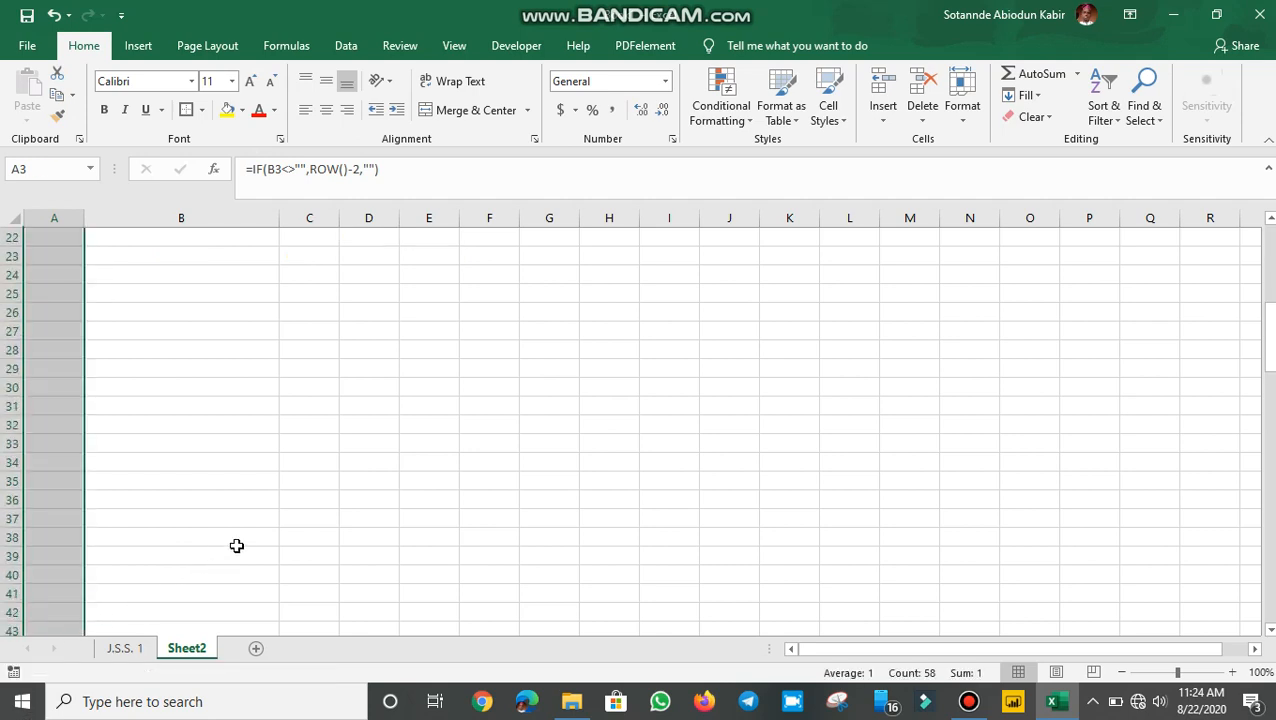
# Step: Test the numbering with RERE in B11, then delete it
pyautogui.click(177, 423)
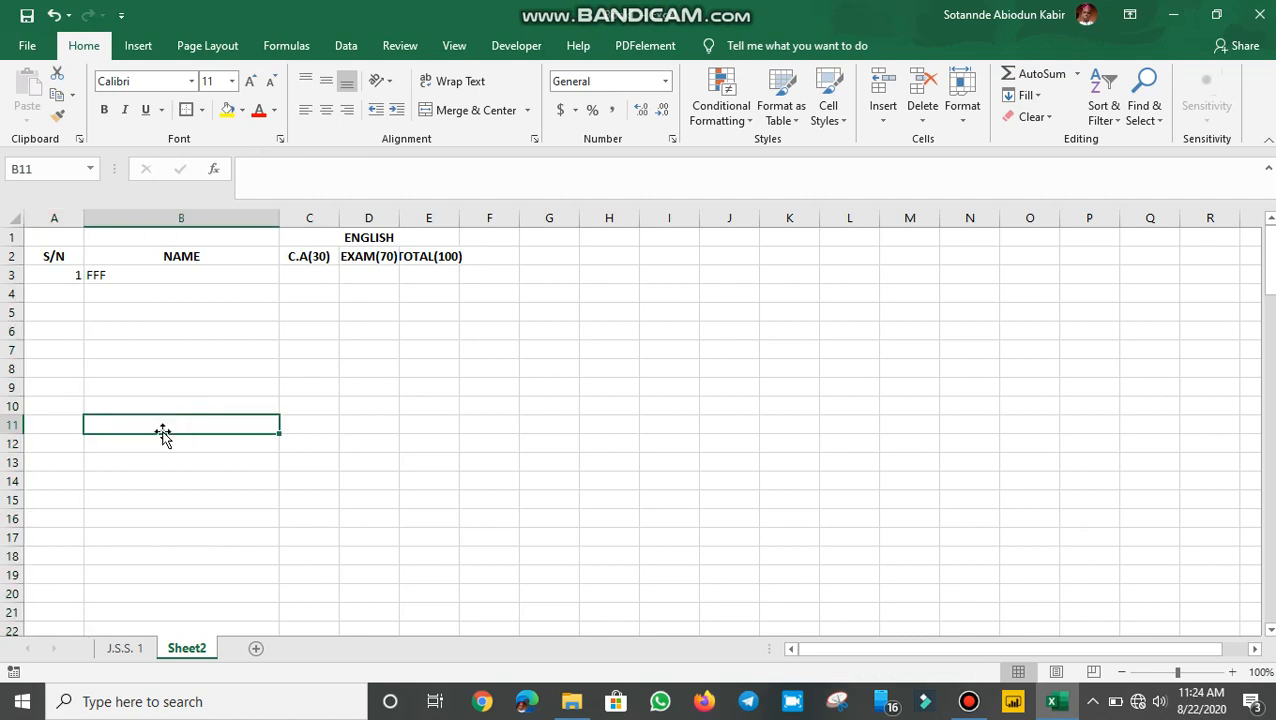
pyautogui.write('RERE')
pyautogui.press('Return')
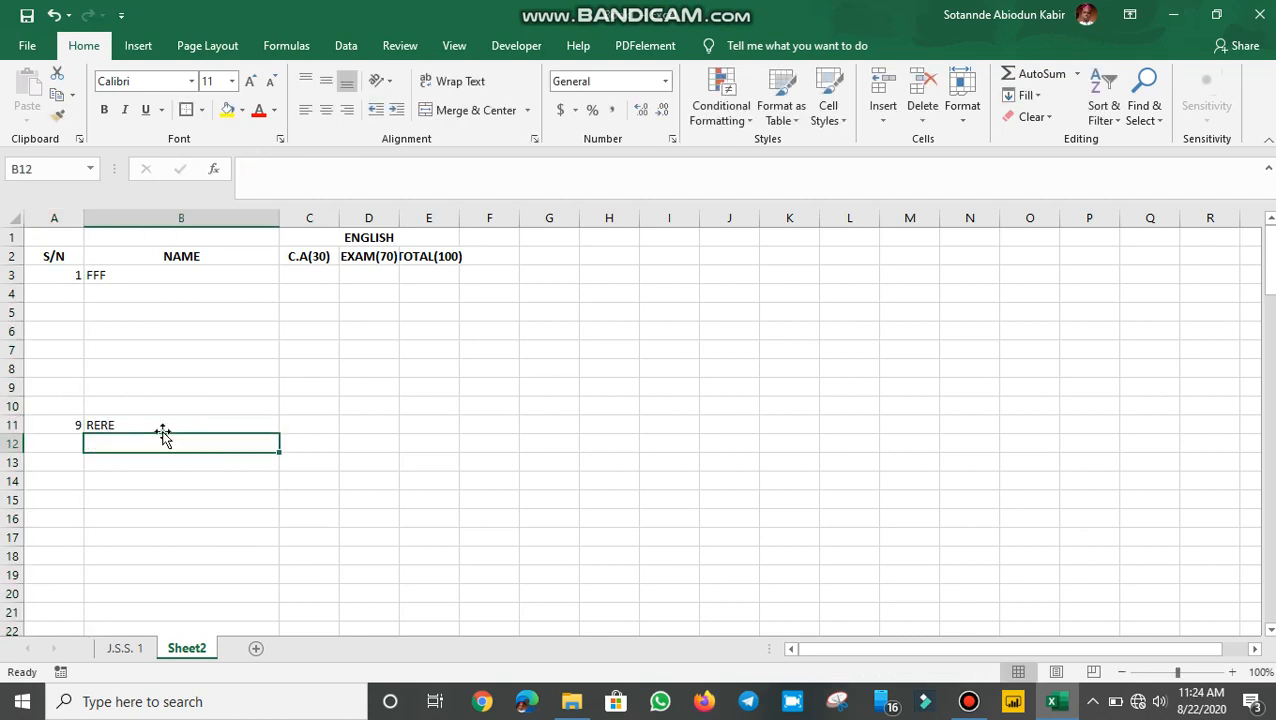
pyautogui.click(143, 420)
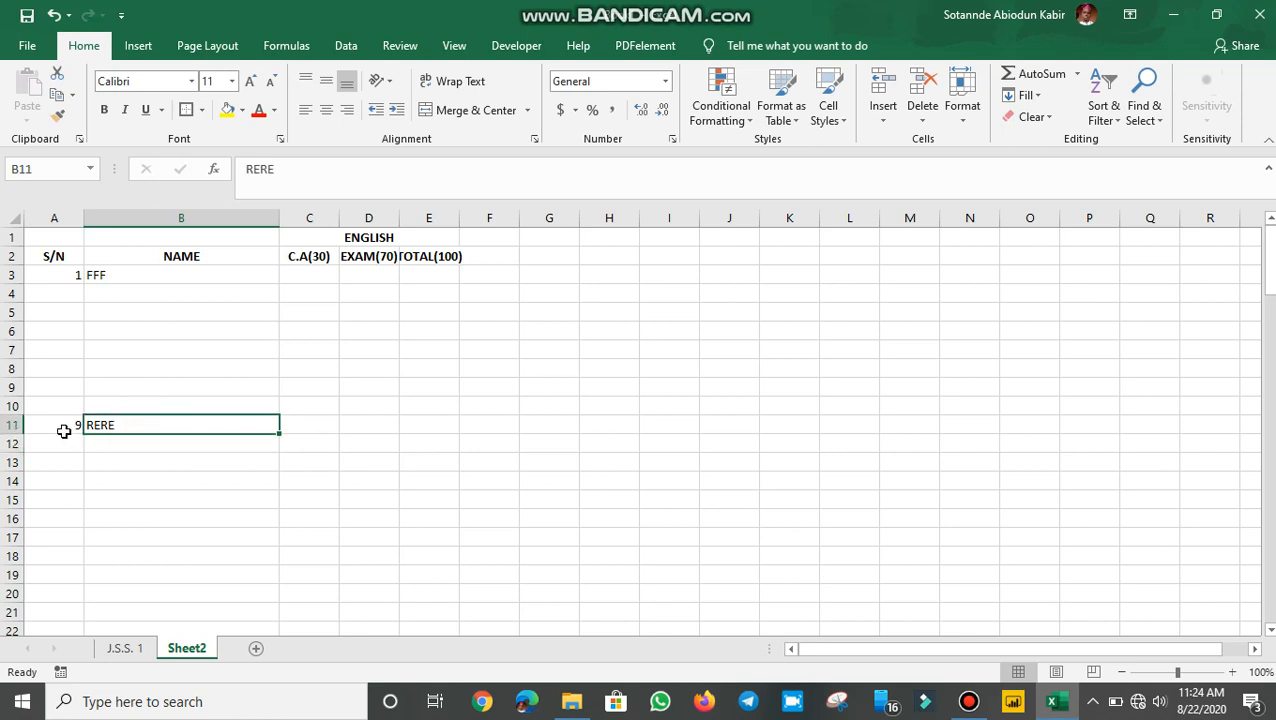
pyautogui.press('Delete')
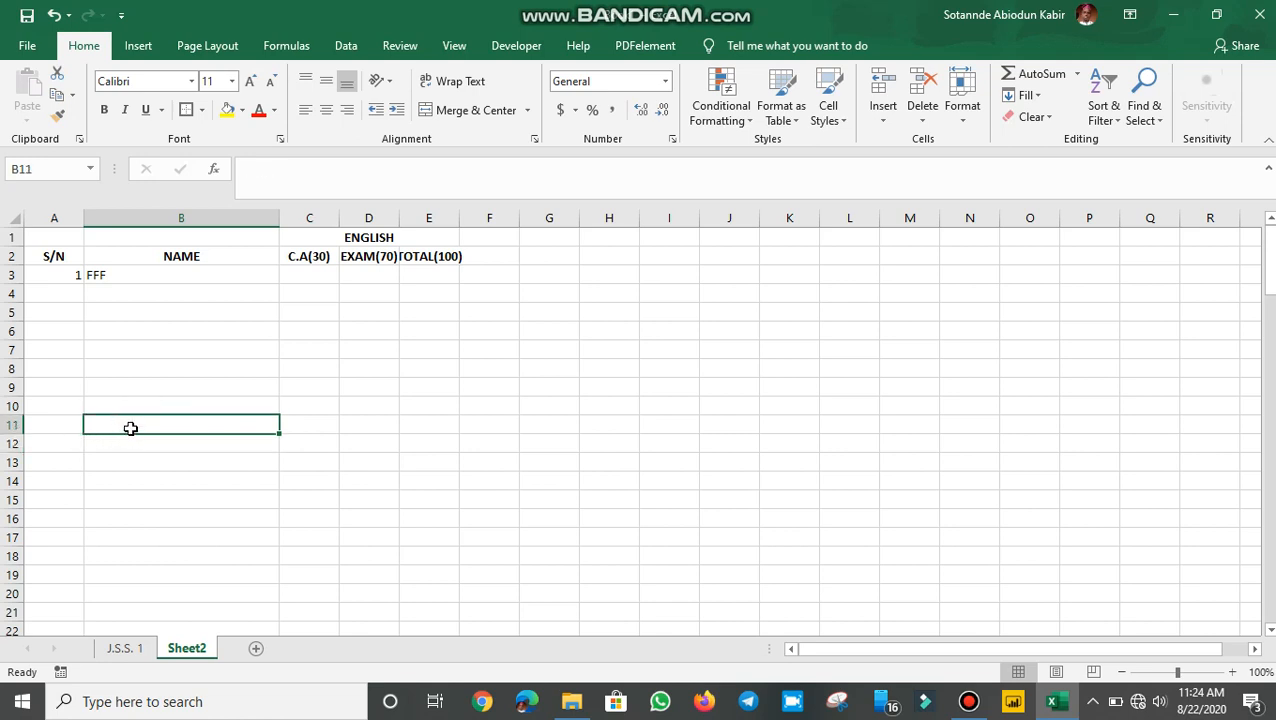
pyautogui.click(76, 273)
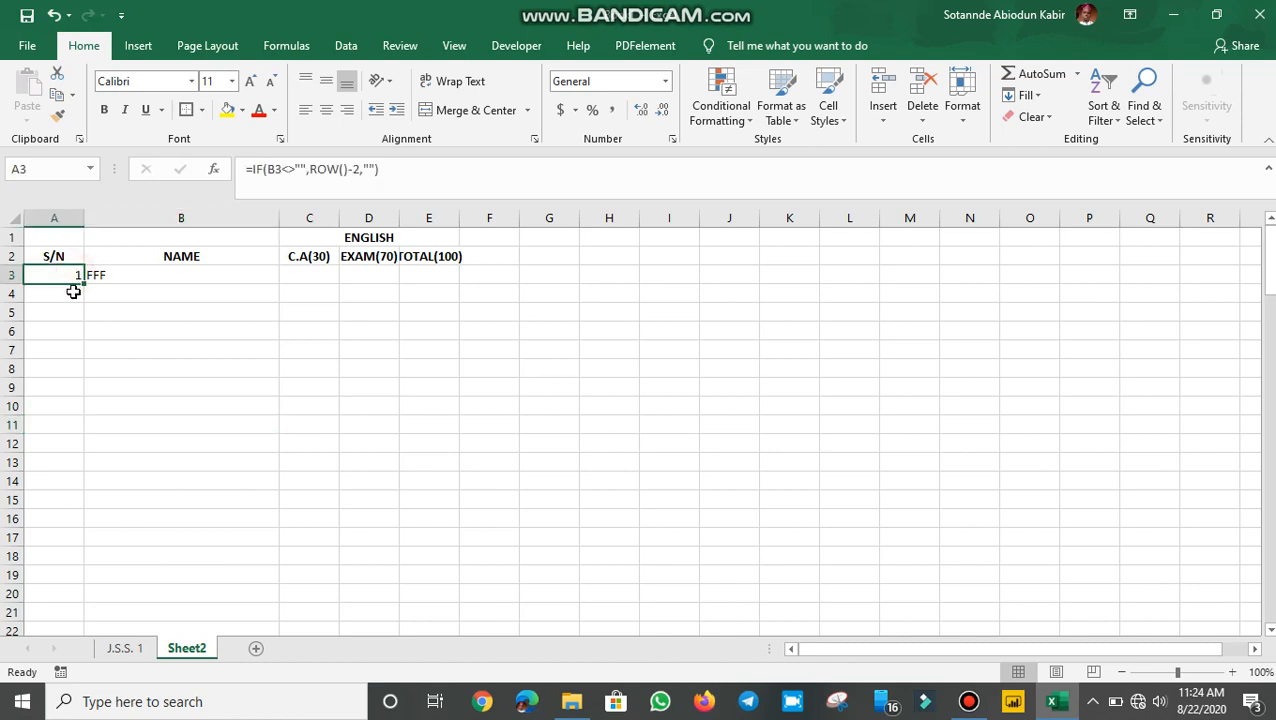
pyautogui.click(124, 274)
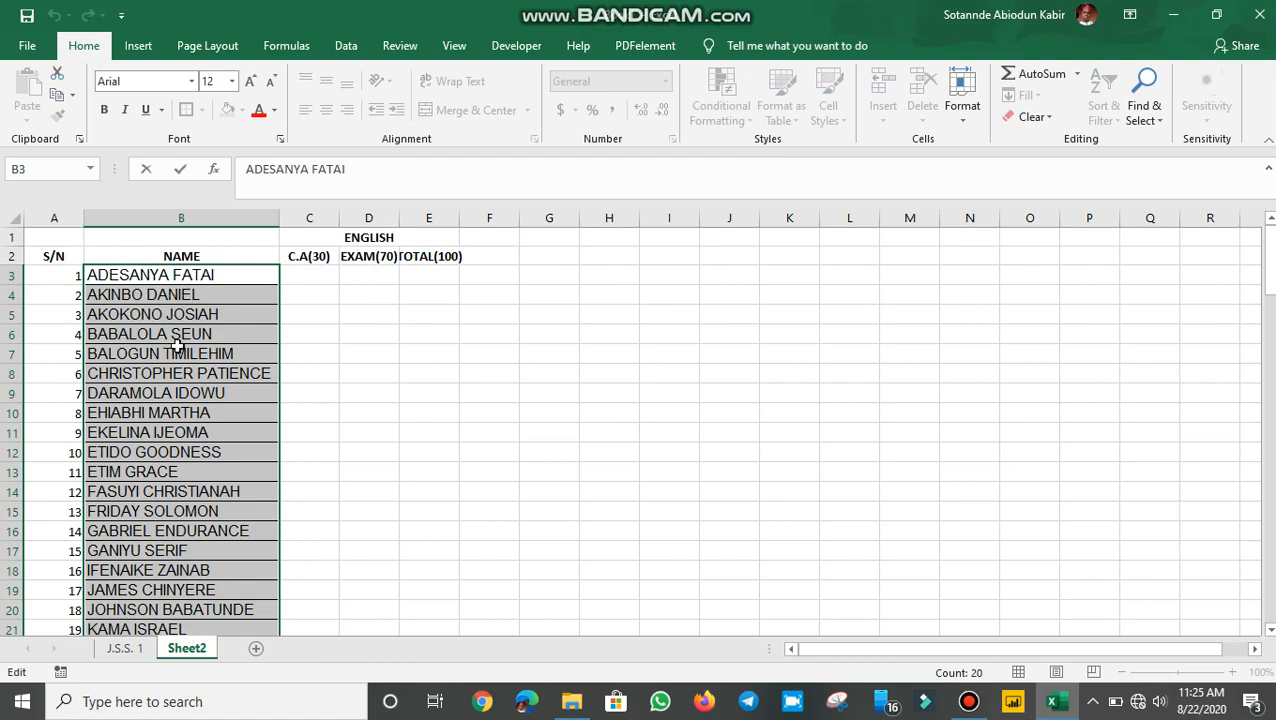
# Step: Finish pasting 20 student names into B3:B22 and begin typing a 21st student's name in B23
pyautogui.click(152, 405)
pyautogui.scroll(-4, 152, 405)
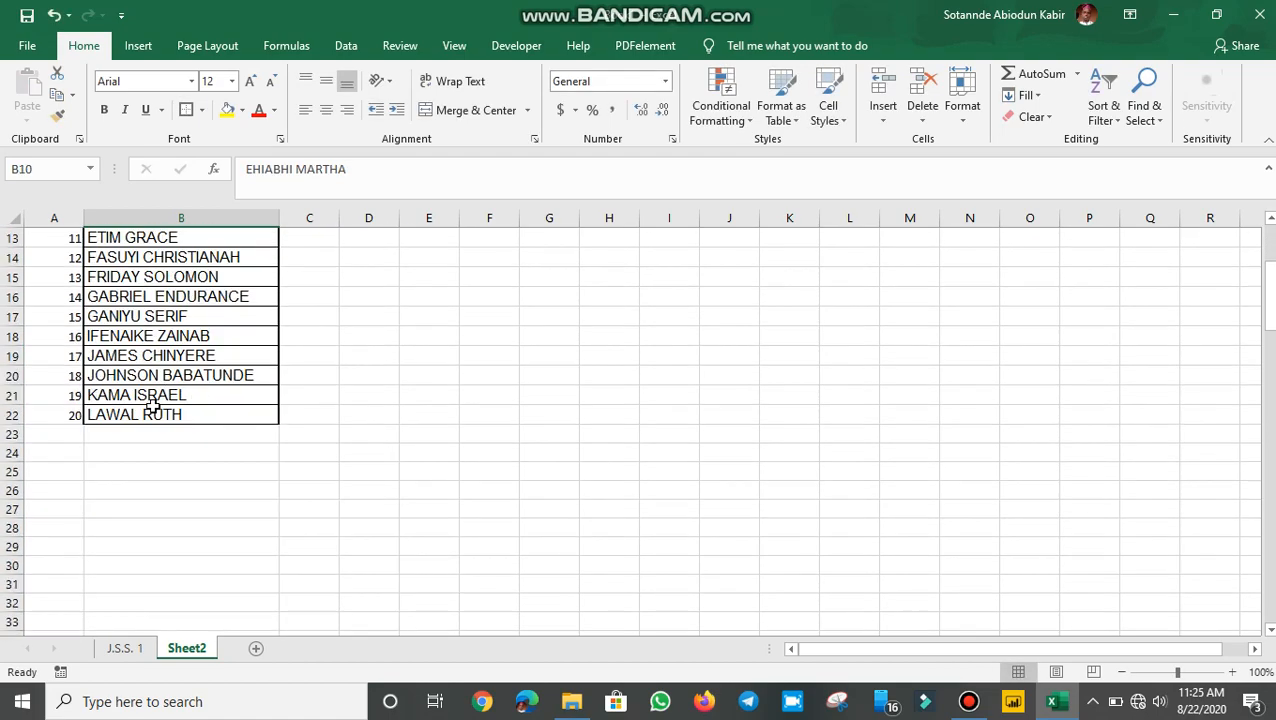
pyautogui.scroll(4, 152, 405)
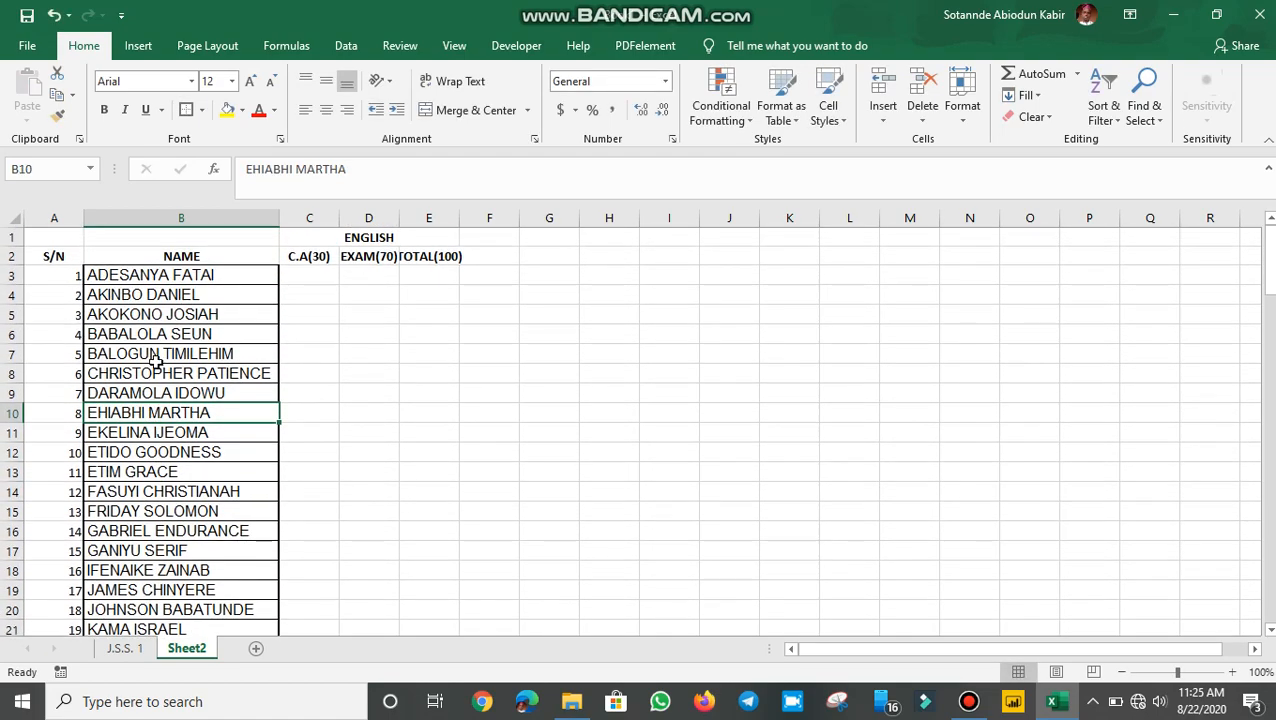
pyautogui.scroll(-2, 152, 360)
pyautogui.scroll(-1, 155, 420)
pyautogui.click(157, 490)
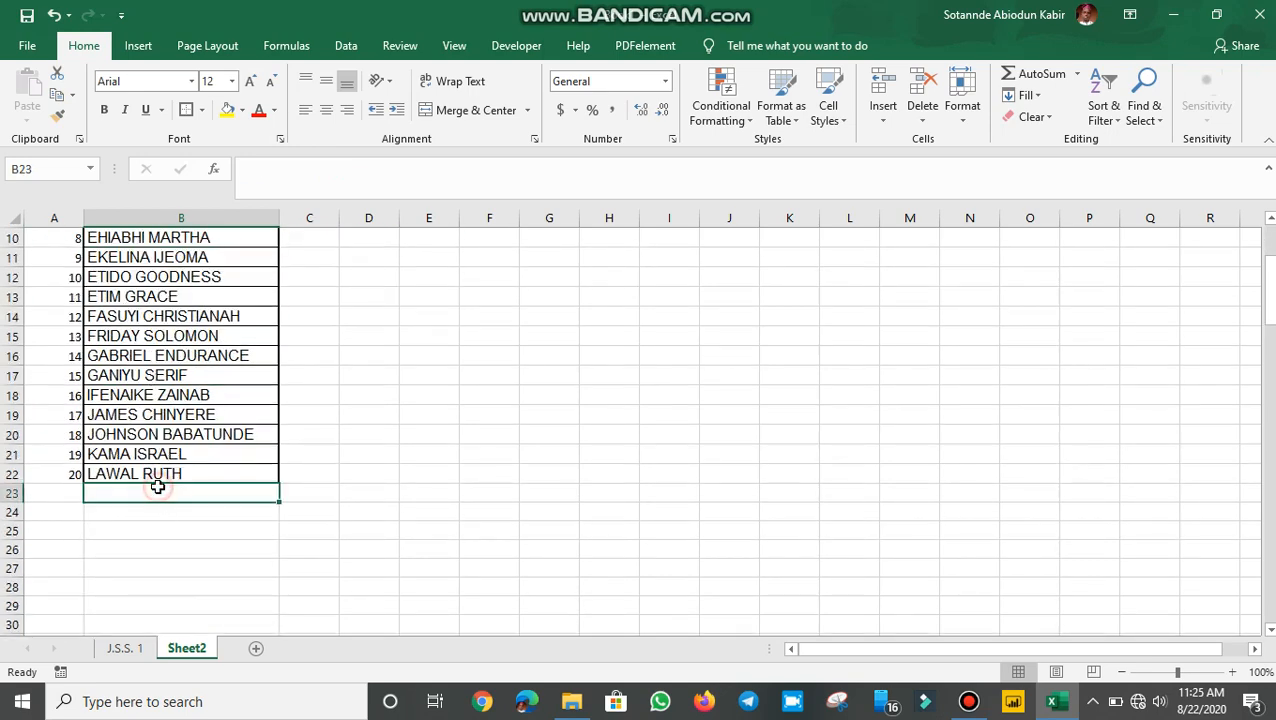
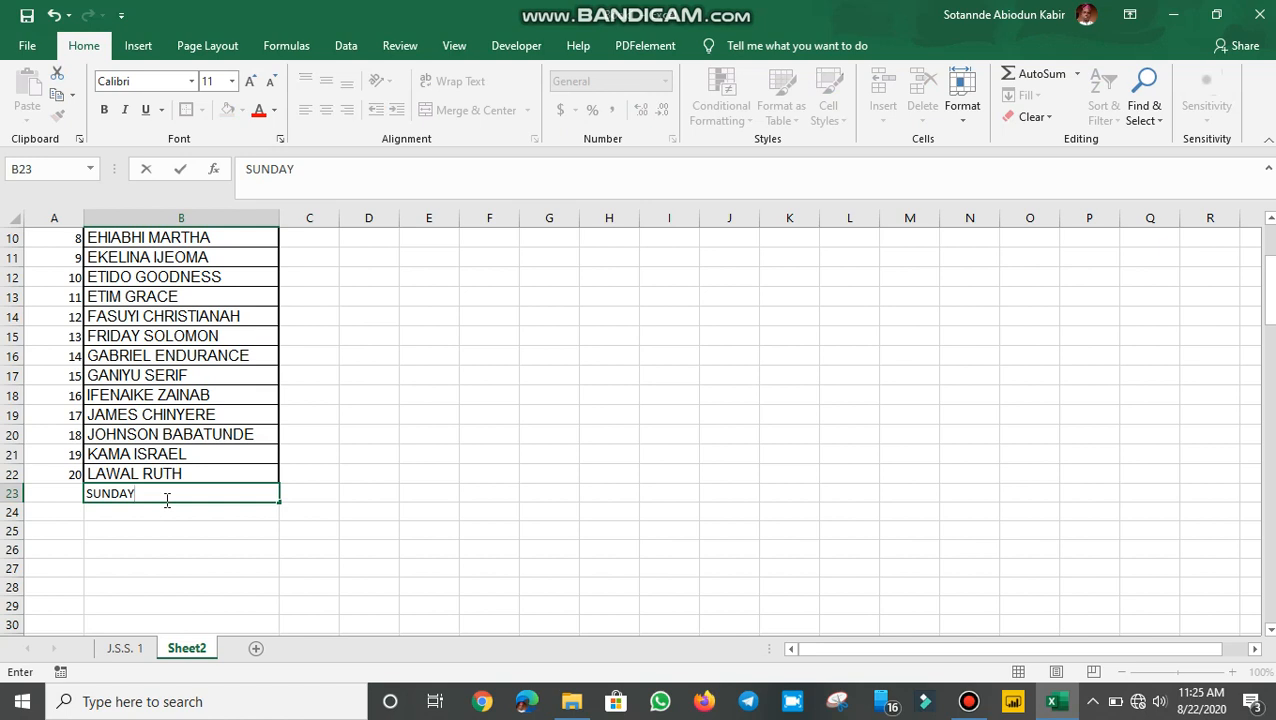
# Step: Commit the 21st name in B23, then check the first C.A, EXAM and TOTAL cells
pyautogui.press('Return')
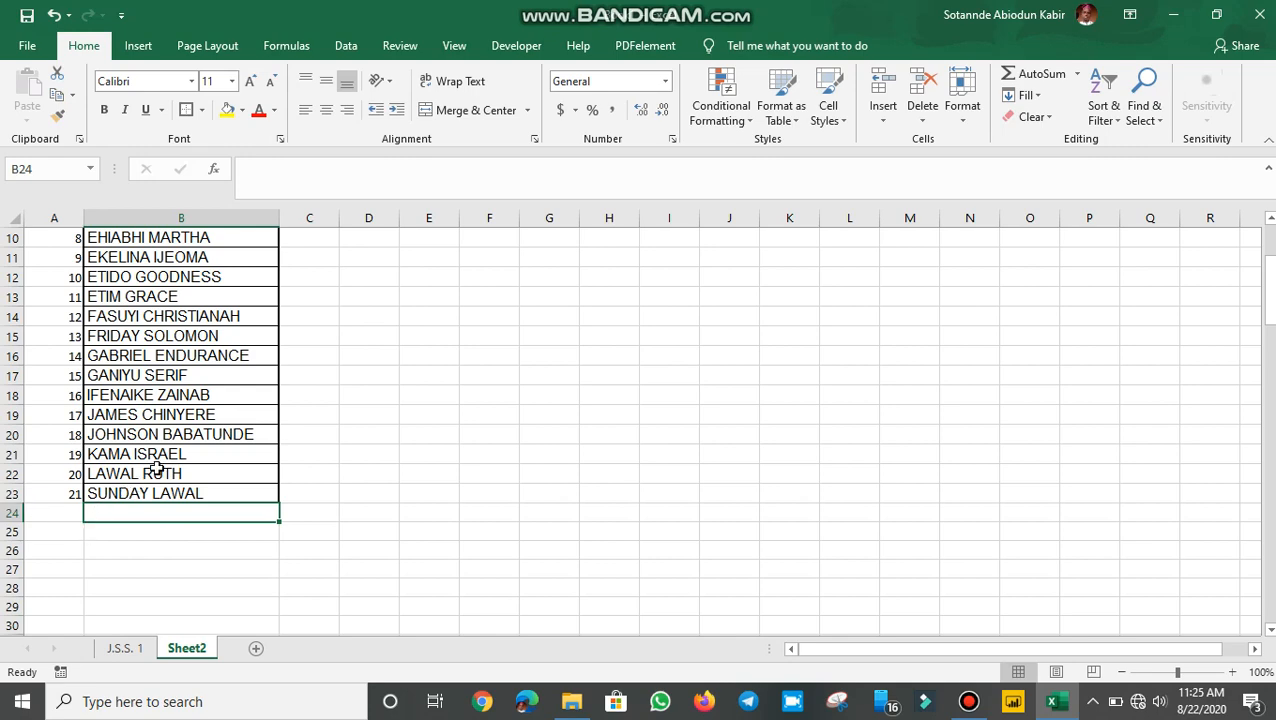
pyautogui.scroll(3, 155, 470)
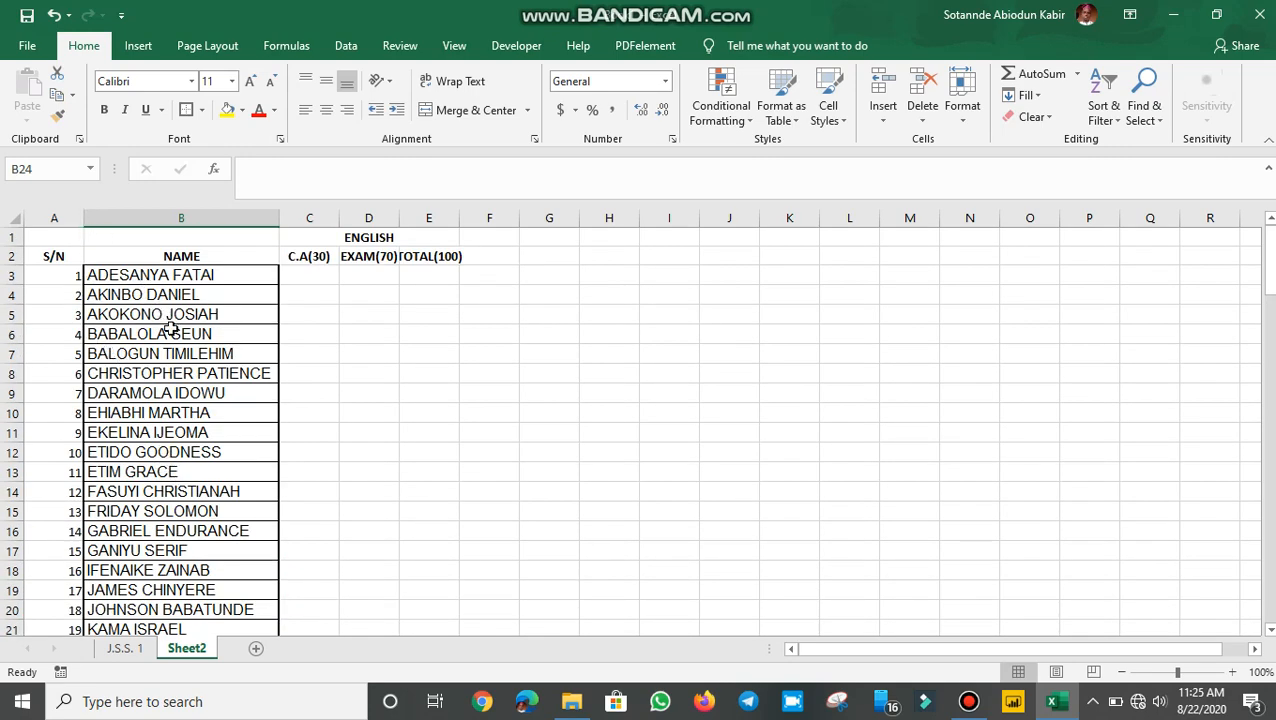
pyautogui.click(301, 271)
pyautogui.click(368, 276)
pyautogui.click(428, 262)
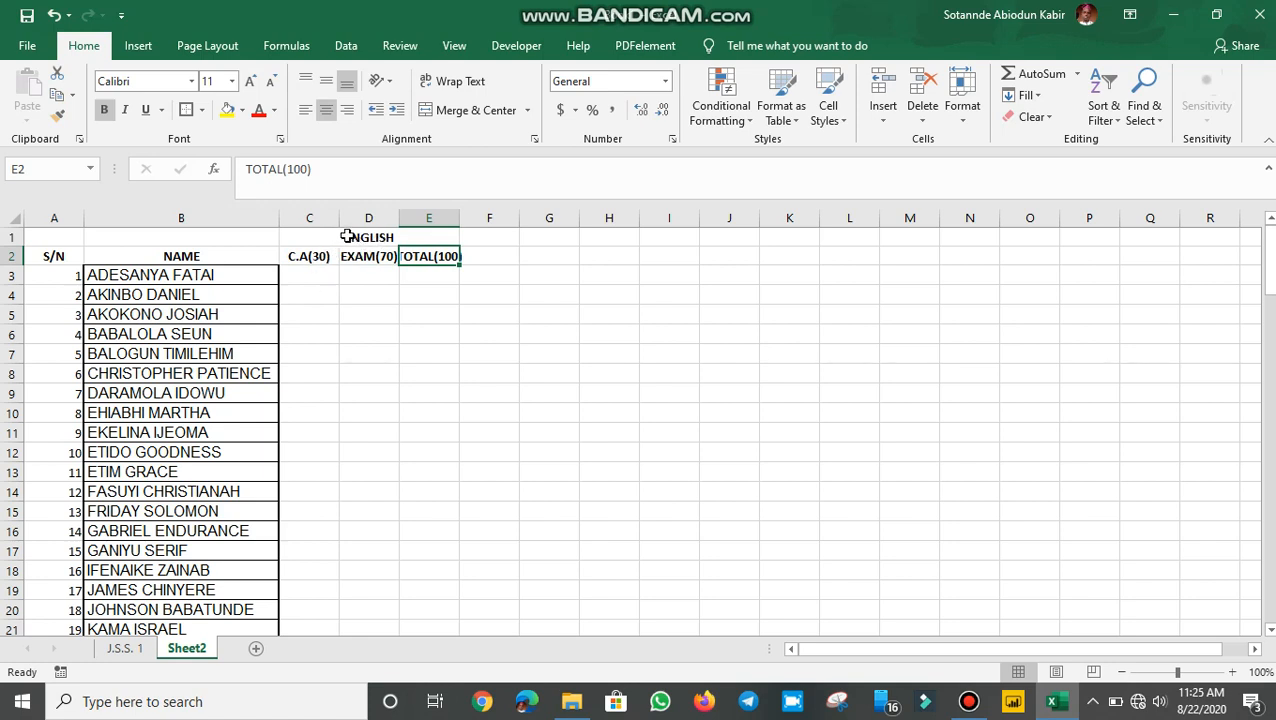
pyautogui.click(306, 275)
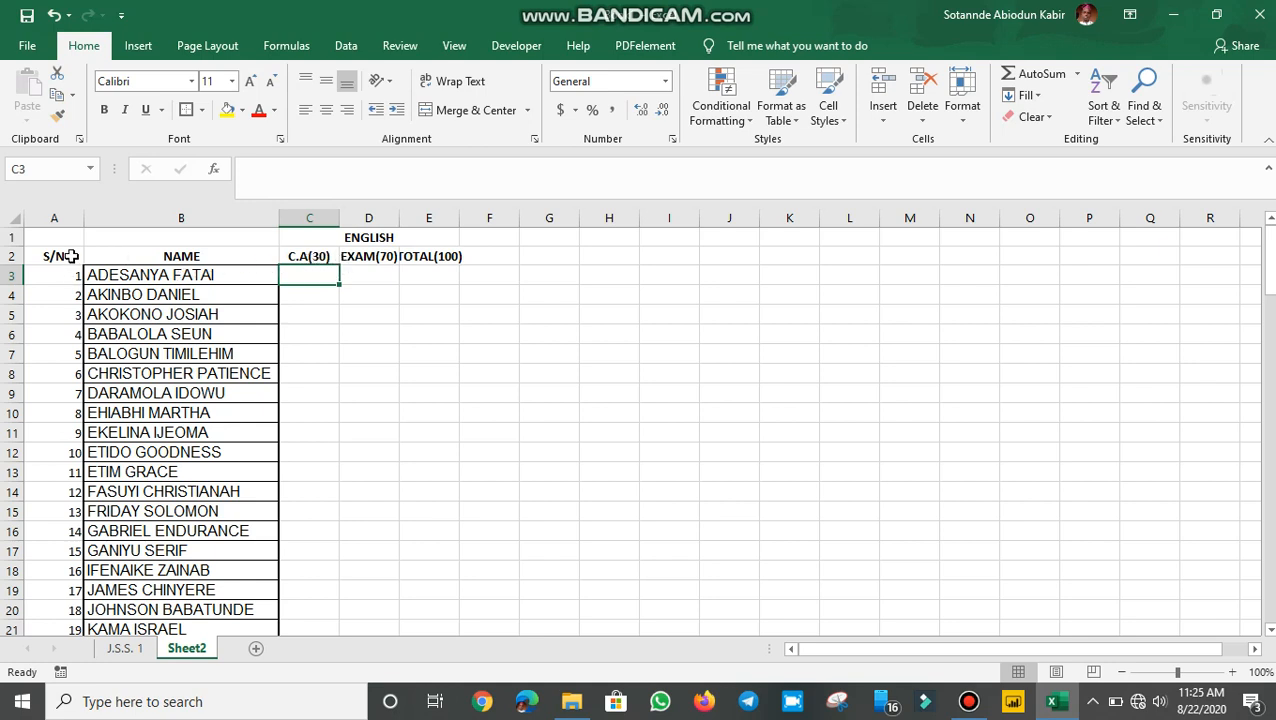
# Step: Apply Outline and Inside borders to the whole S/N-to-TOTAL table using Format Cells
pyautogui.moveTo(60, 256); pyautogui.dragTo(415, 210)
pyautogui.moveTo(408, 321); pyautogui.dragTo(444, 555)
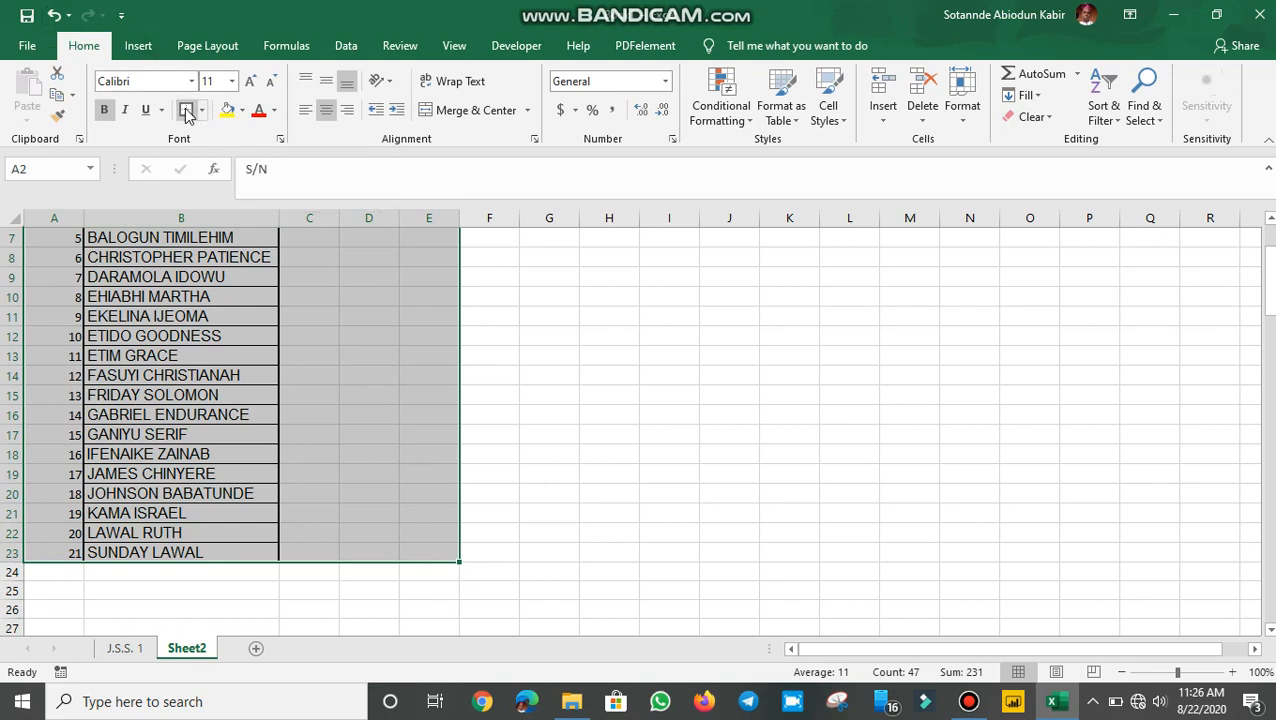
pyautogui.scroll(2, 282, 141)
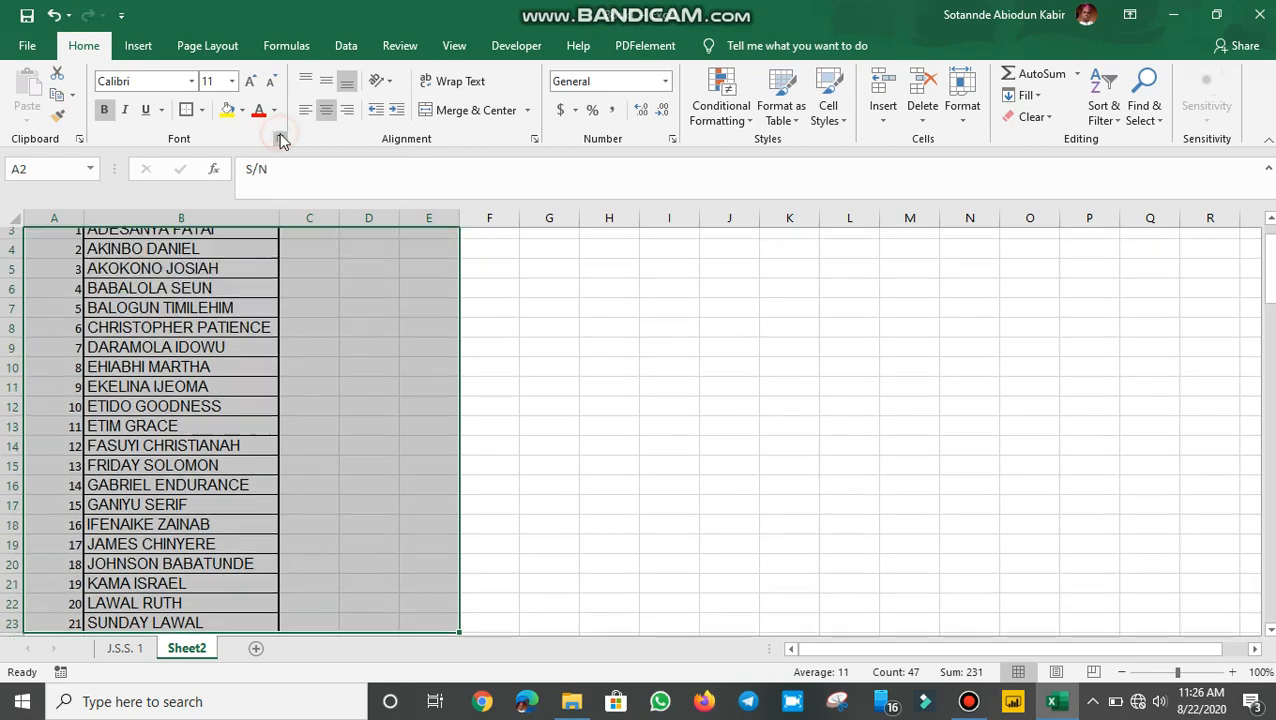
pyautogui.click(281, 140)
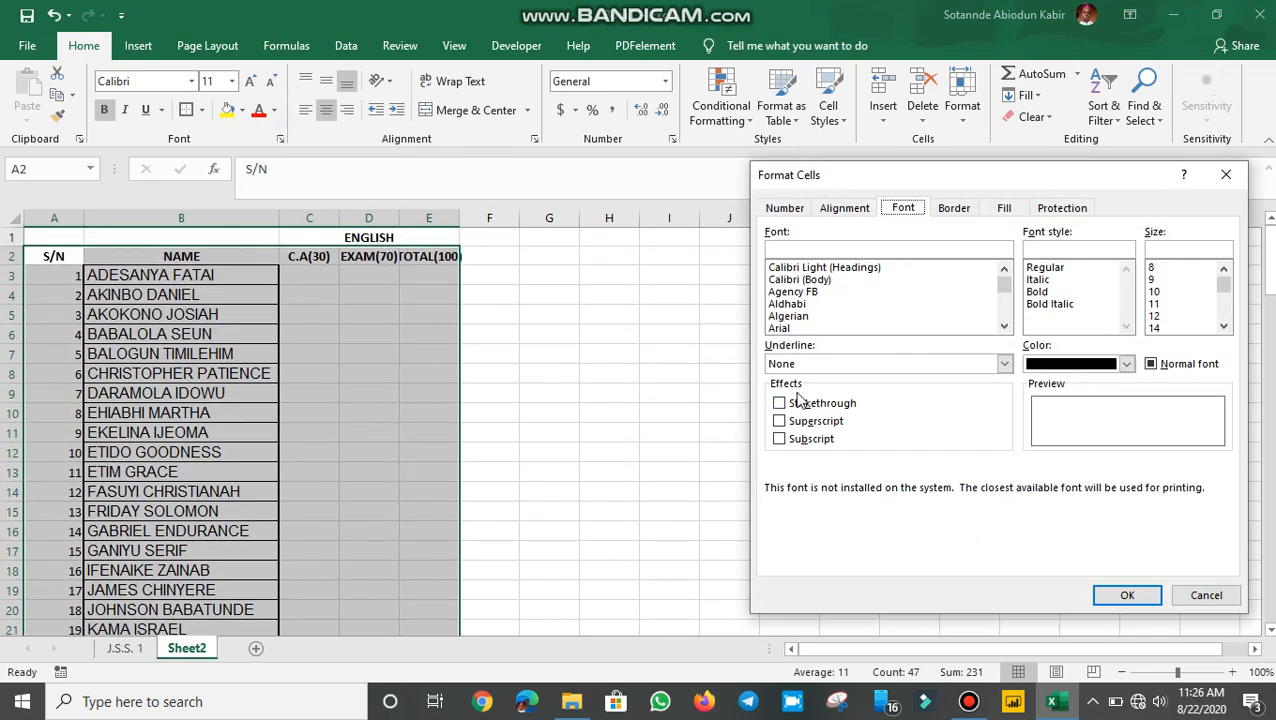
pyautogui.click(785, 208)
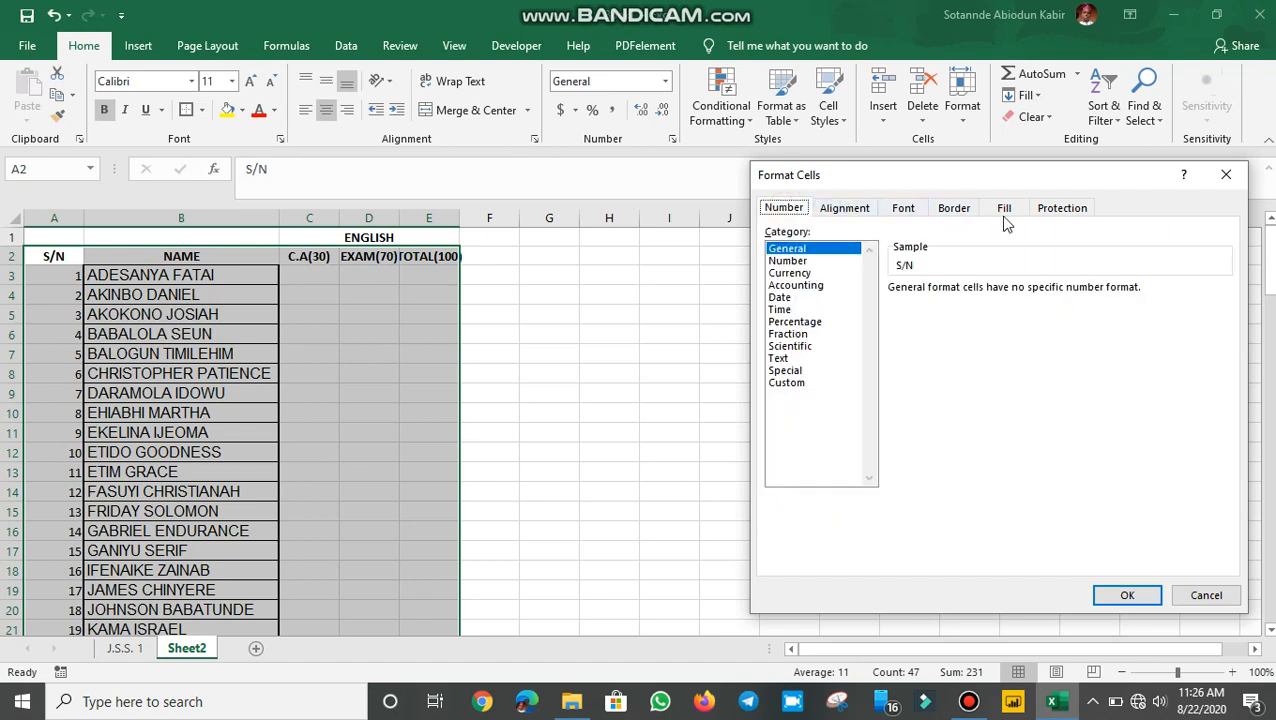
pyautogui.click(952, 210)
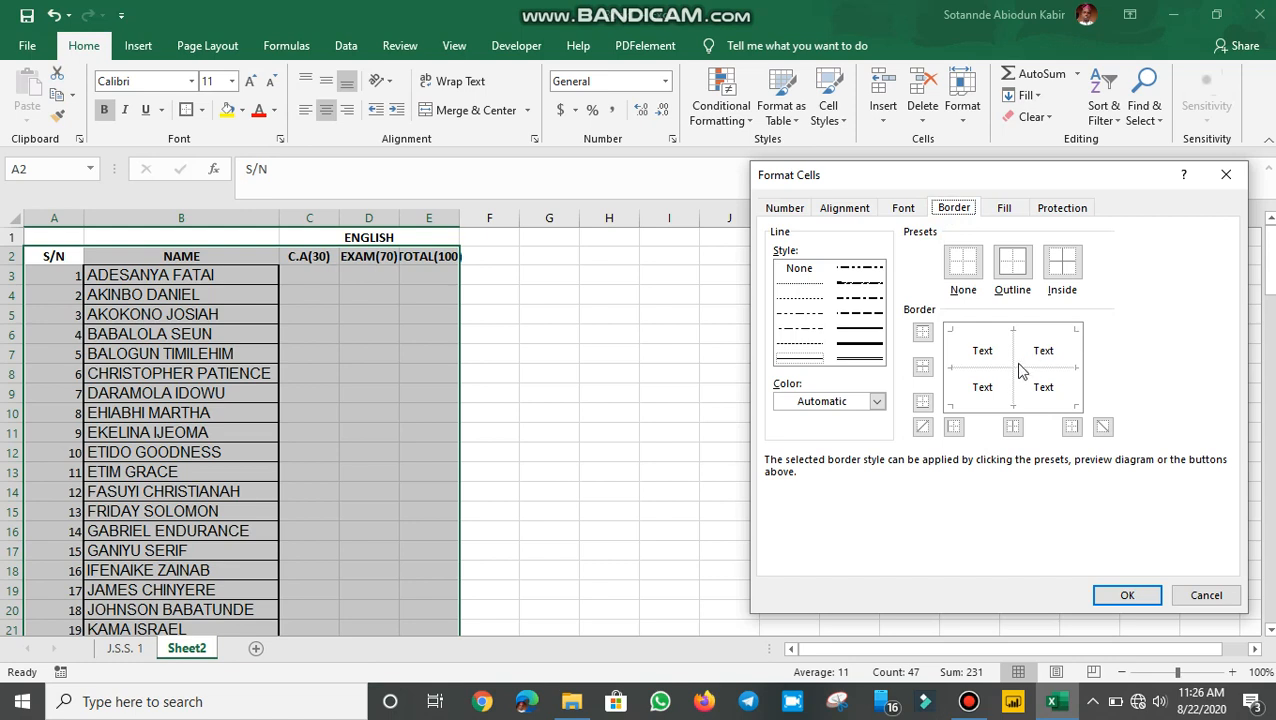
pyautogui.click(1018, 271)
pyautogui.click(1058, 270)
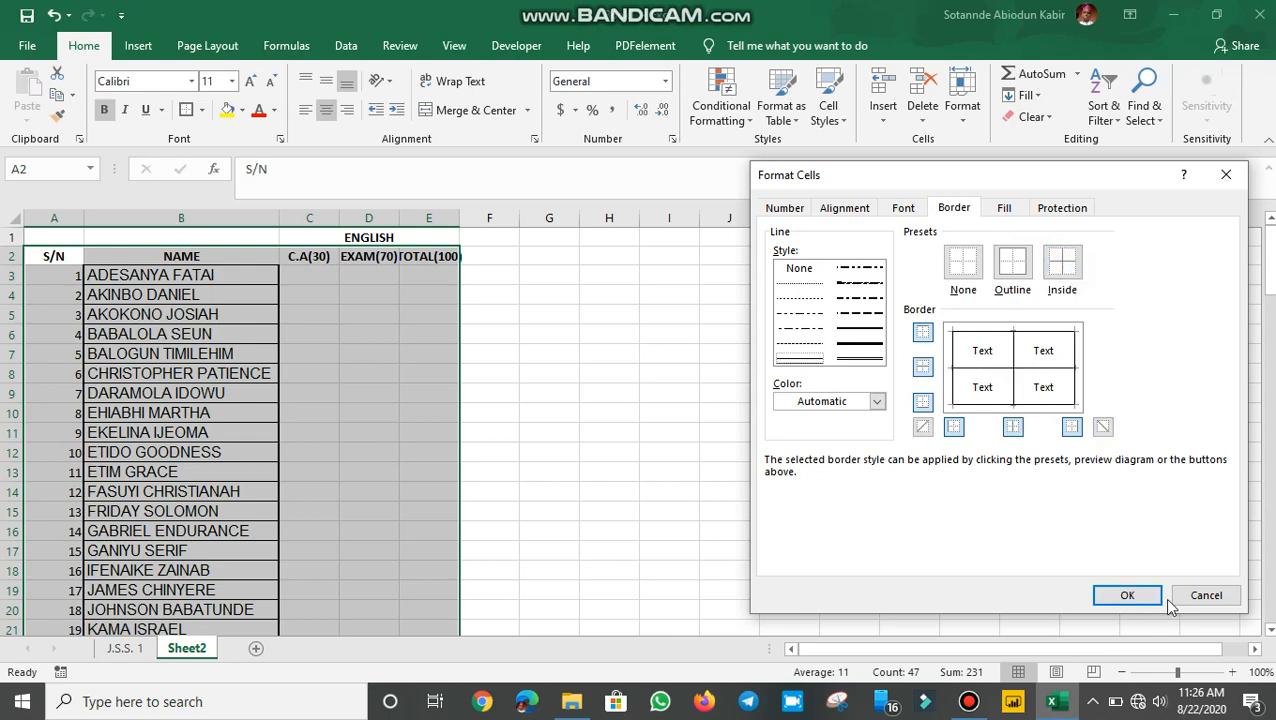
pyautogui.click(1128, 596)
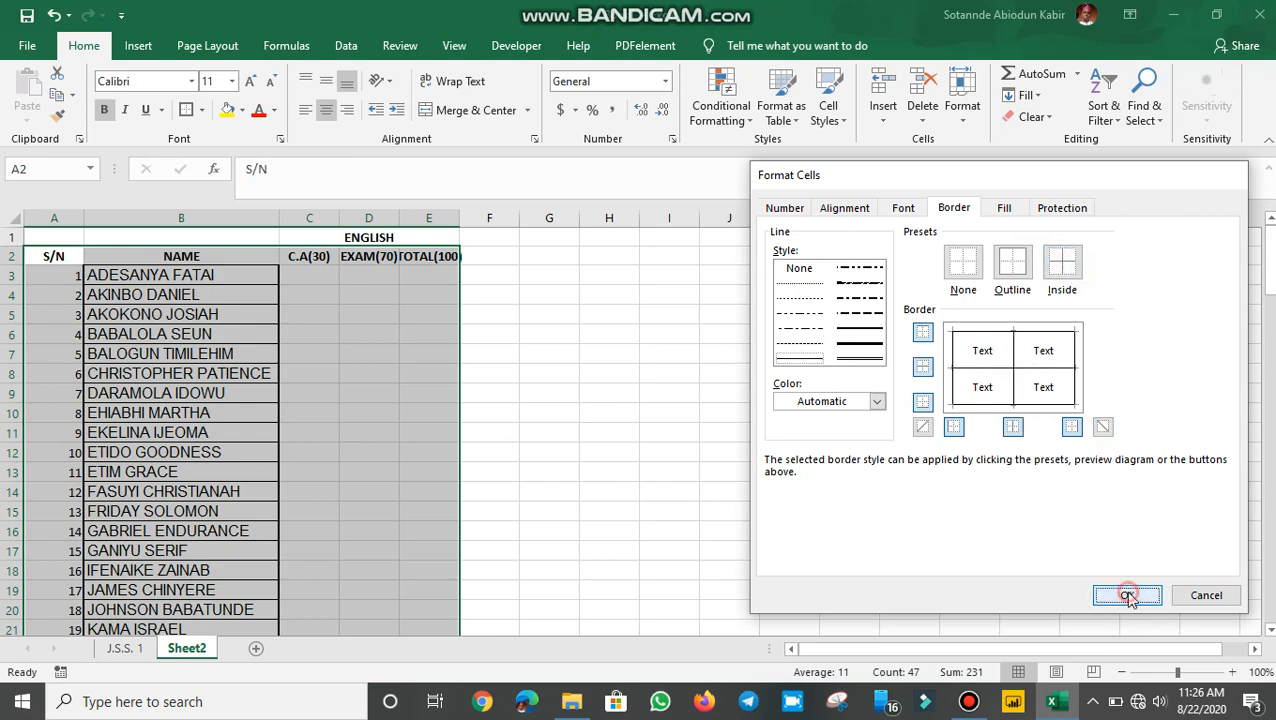
pyautogui.click(252, 393)
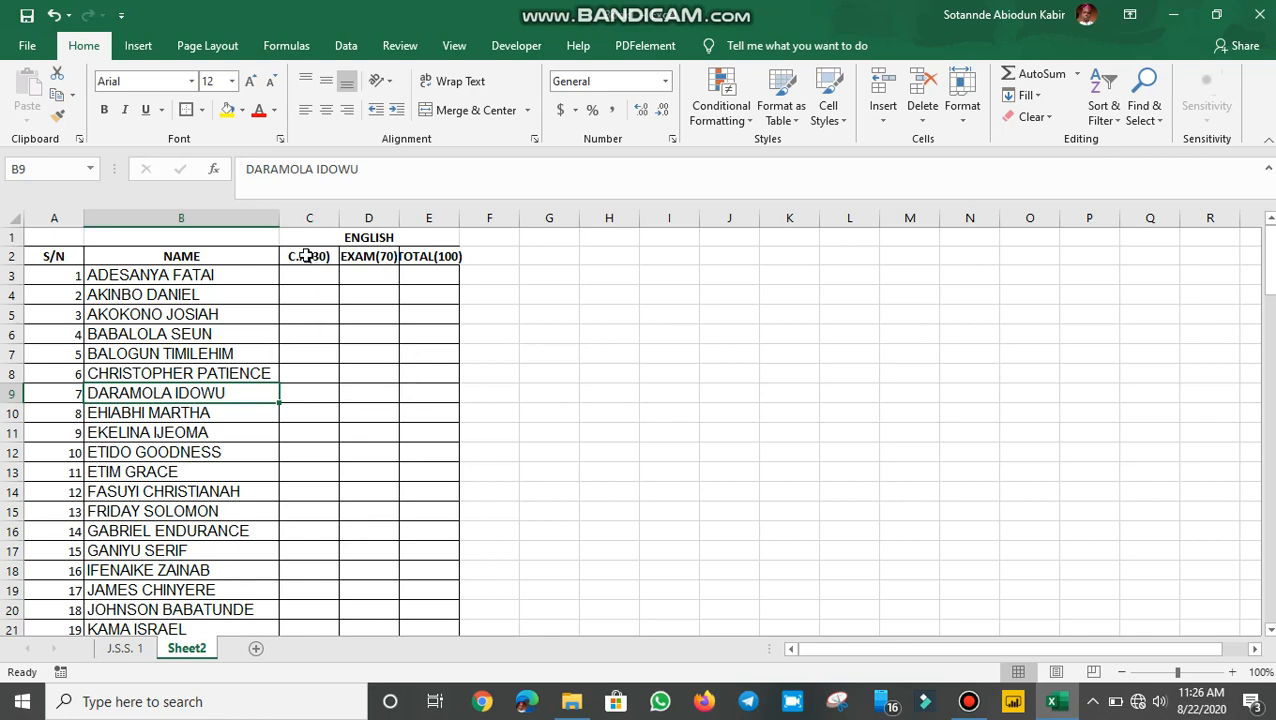
# Step: Select the ENGLISH score columns C2:E21 and apply Thick Outside Borders
pyautogui.moveTo(304, 256); pyautogui.dragTo(421, 347)
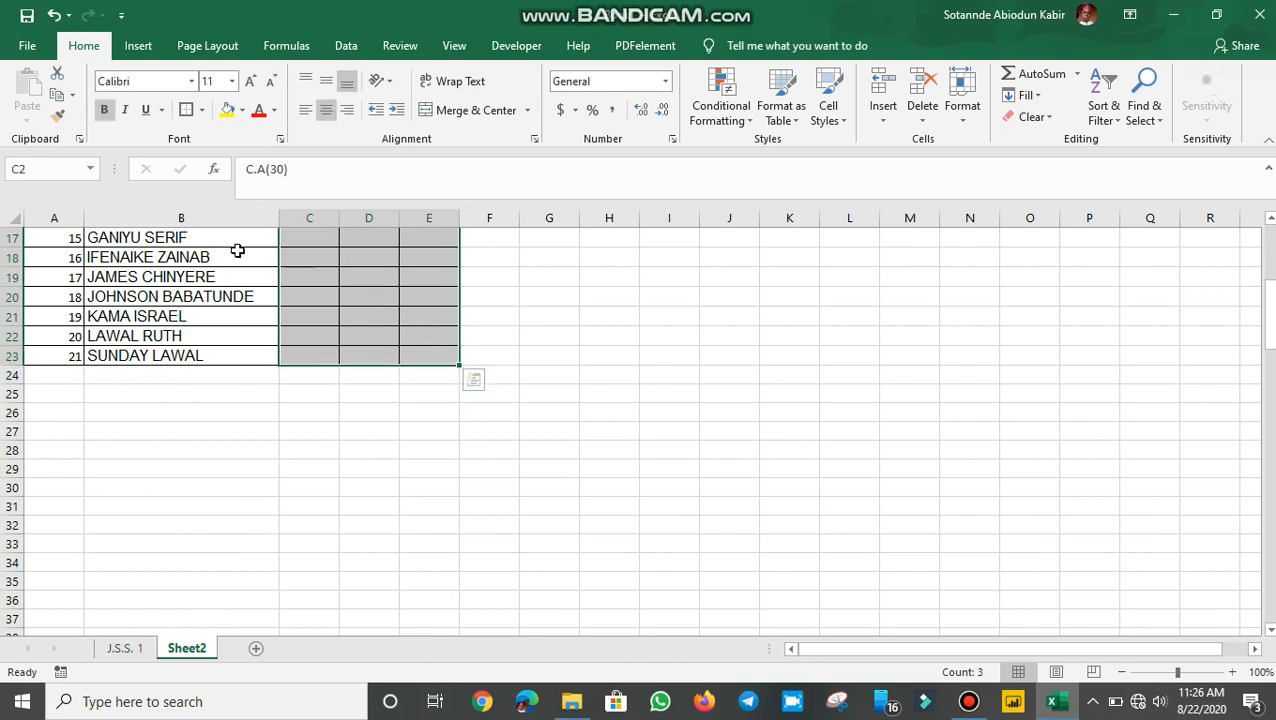
pyautogui.click(202, 110)
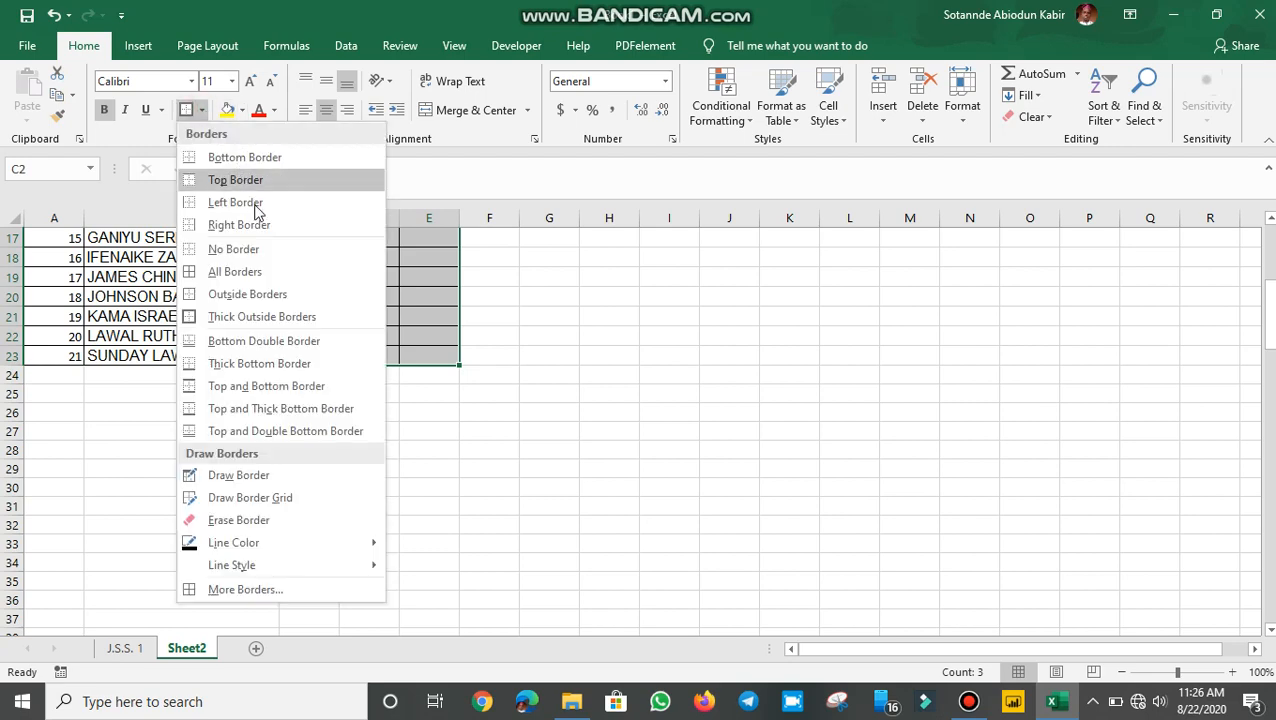
pyautogui.click(246, 316)
pyautogui.scroll(5, 251, 316)
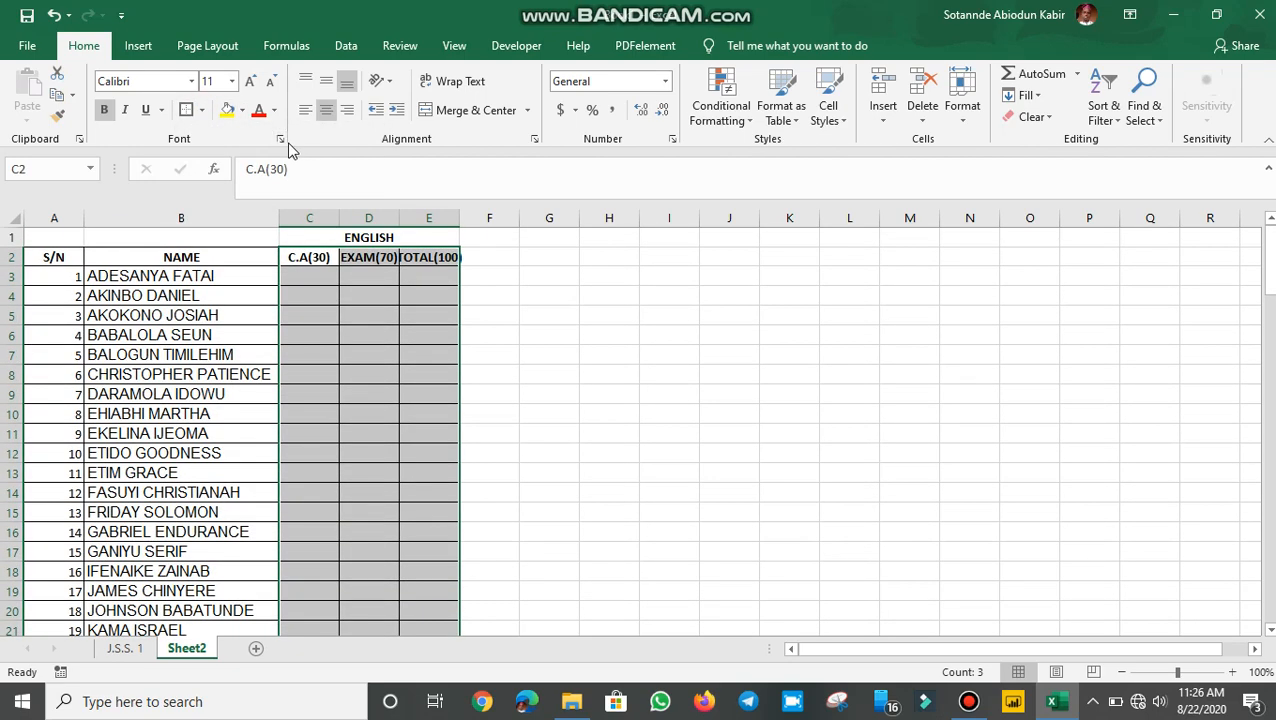
# Step: In Format Cells, apply a thick-line Outline border to the score columns
pyautogui.click(279, 139)
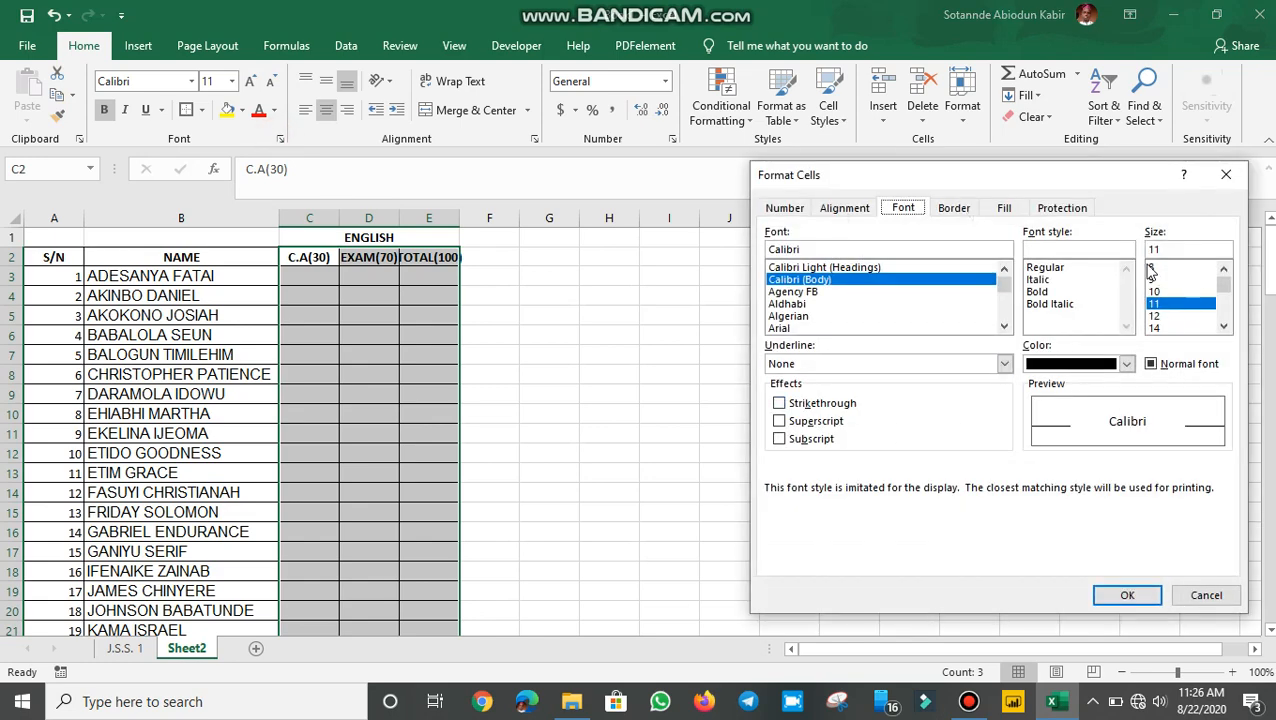
pyautogui.click(1004, 366)
pyautogui.click(1004, 366)
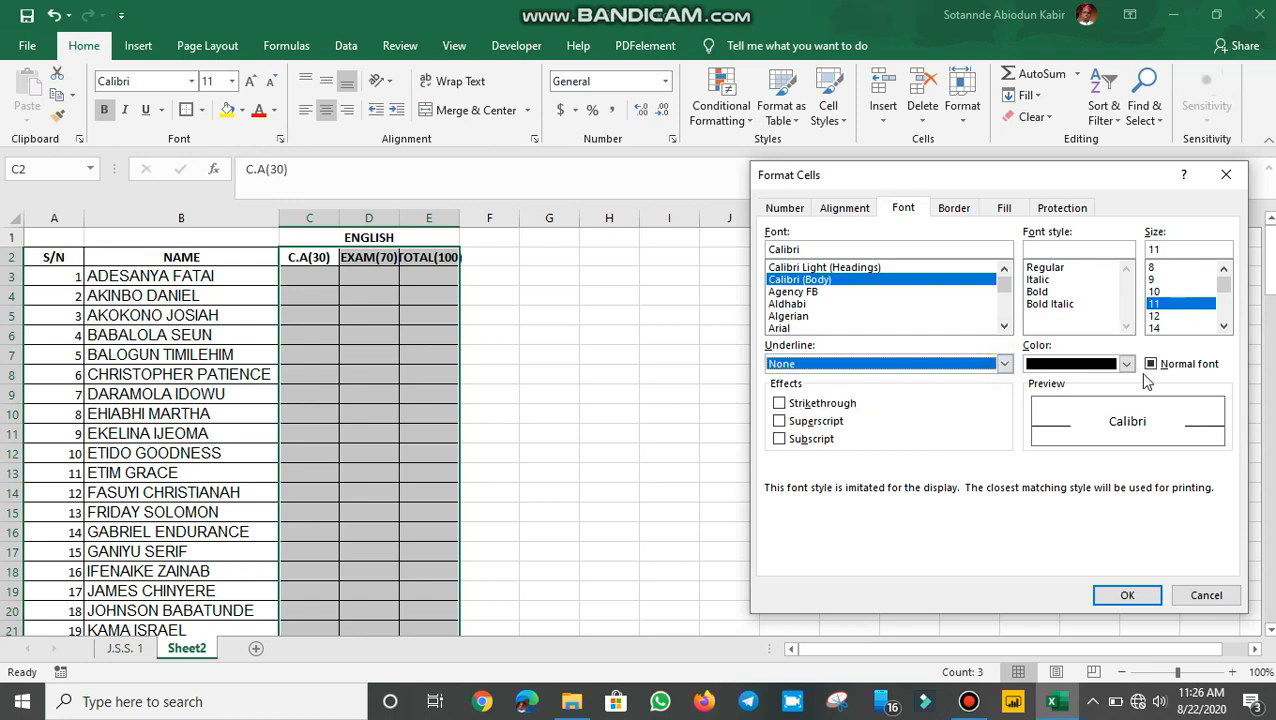
pyautogui.click(949, 210)
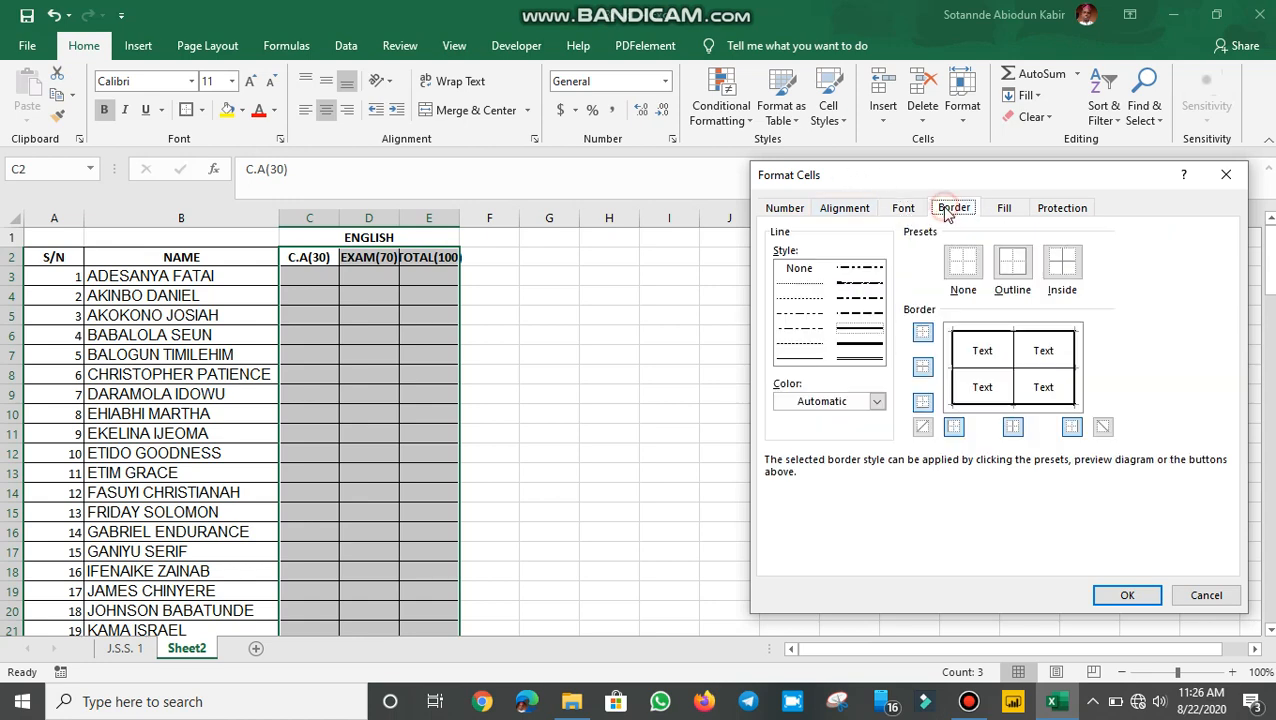
pyautogui.click(859, 344)
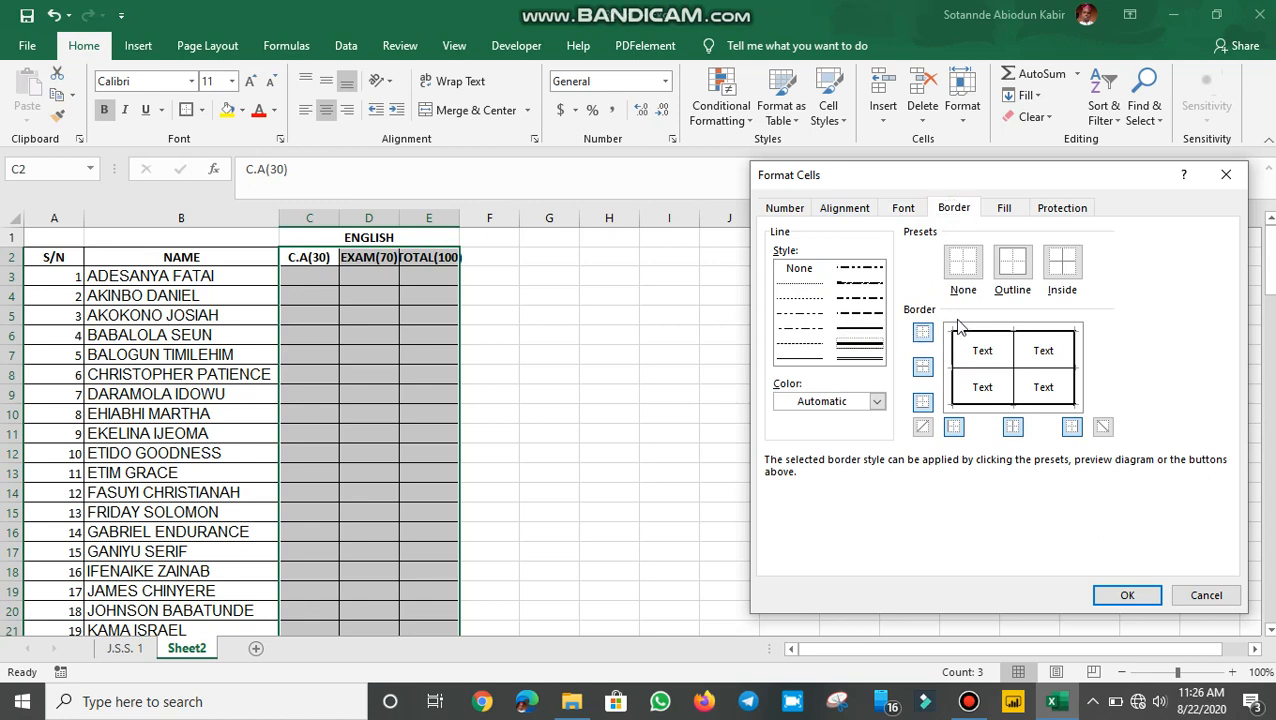
pyautogui.click(1010, 280)
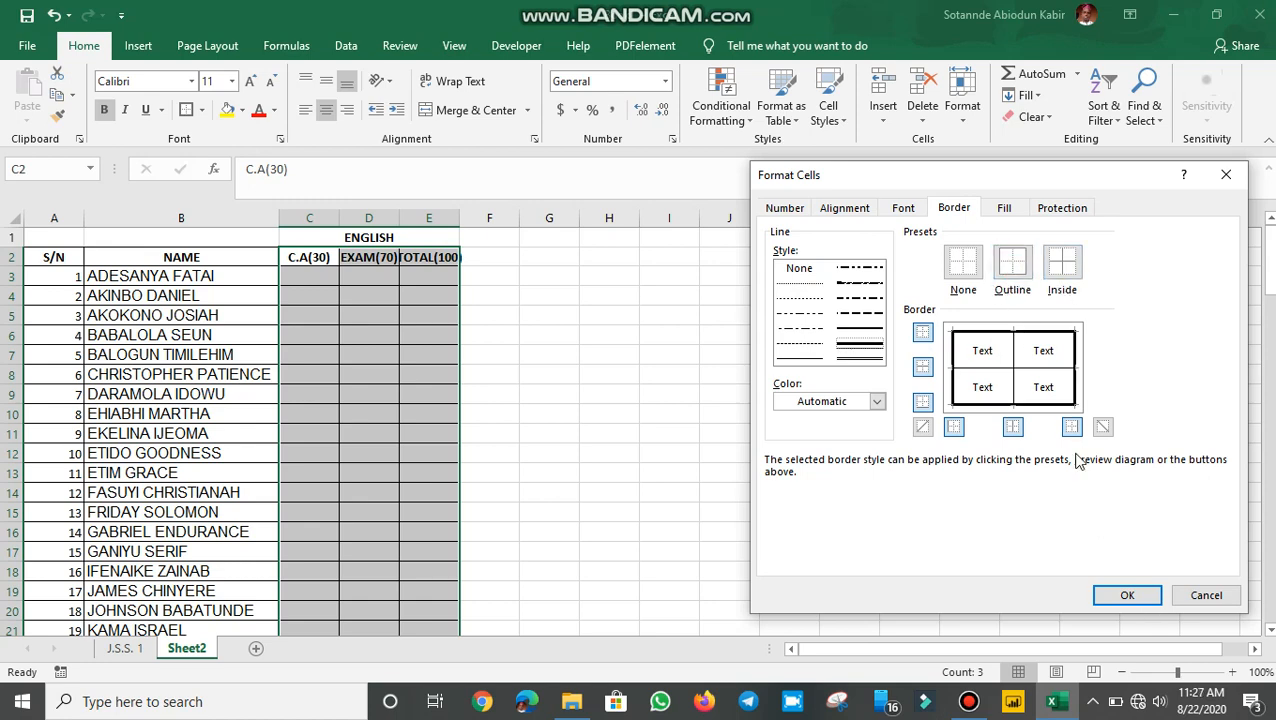
pyautogui.click(1127, 595)
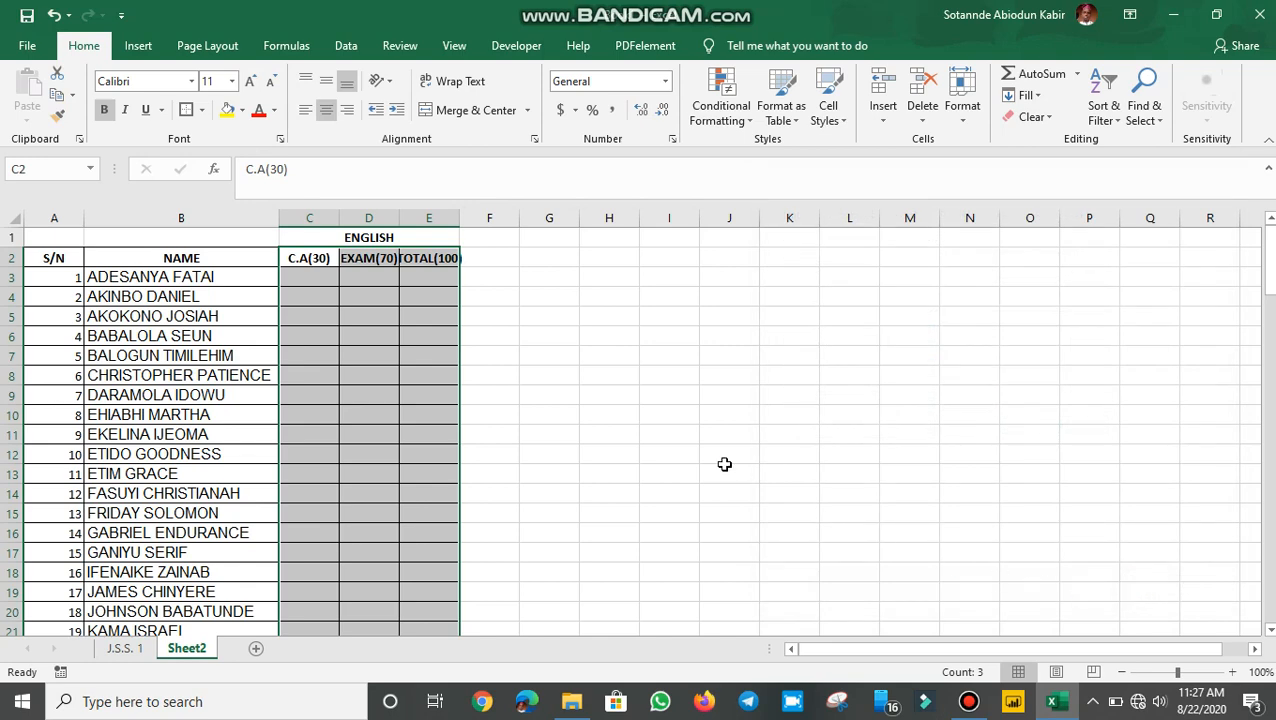
# Step: Frame the header row A2:E2, S/N through TOTAL(100), with a heavy outline border via More Borders
pyautogui.click(688, 450)
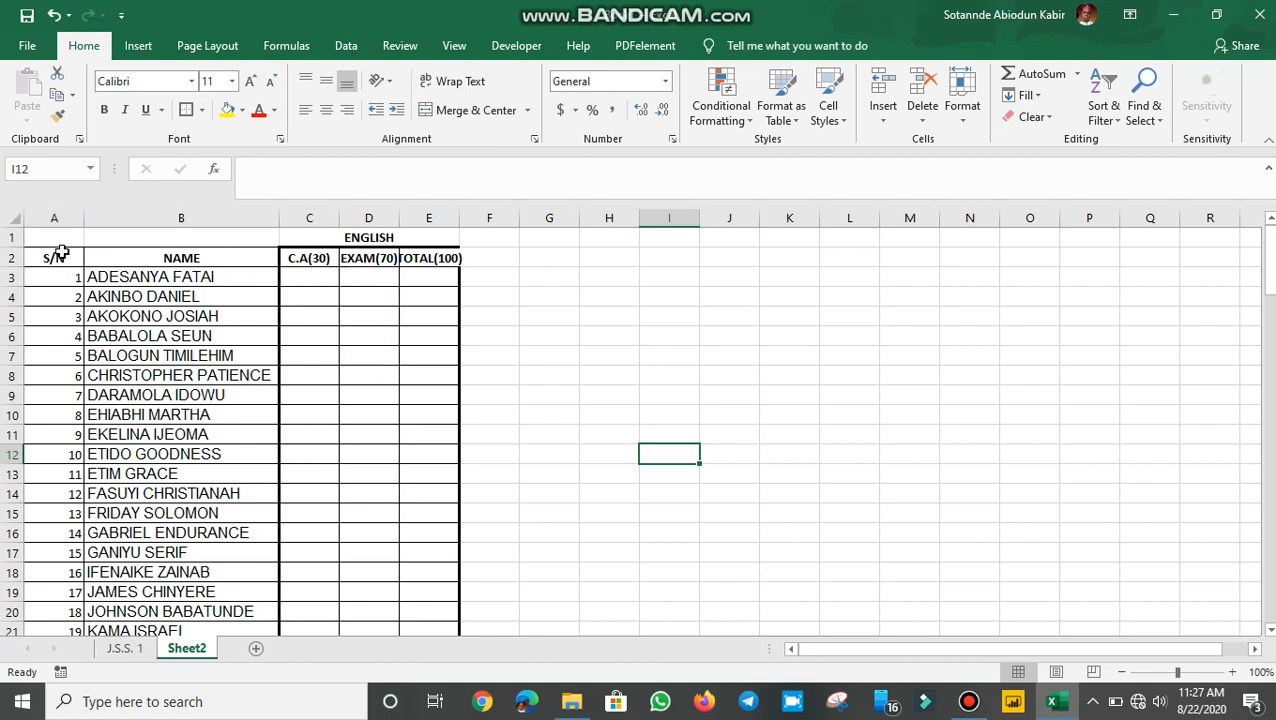
pyautogui.moveTo(46, 249); pyautogui.dragTo(433, 258)
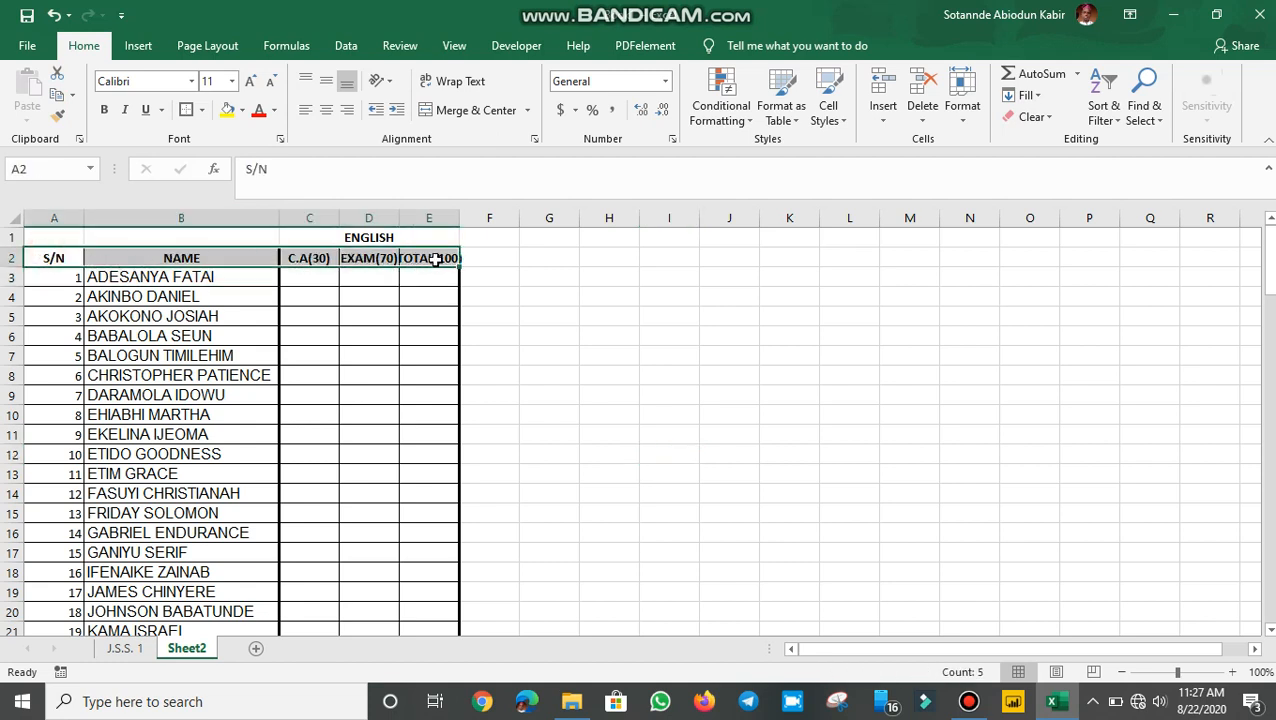
pyautogui.click(202, 110)
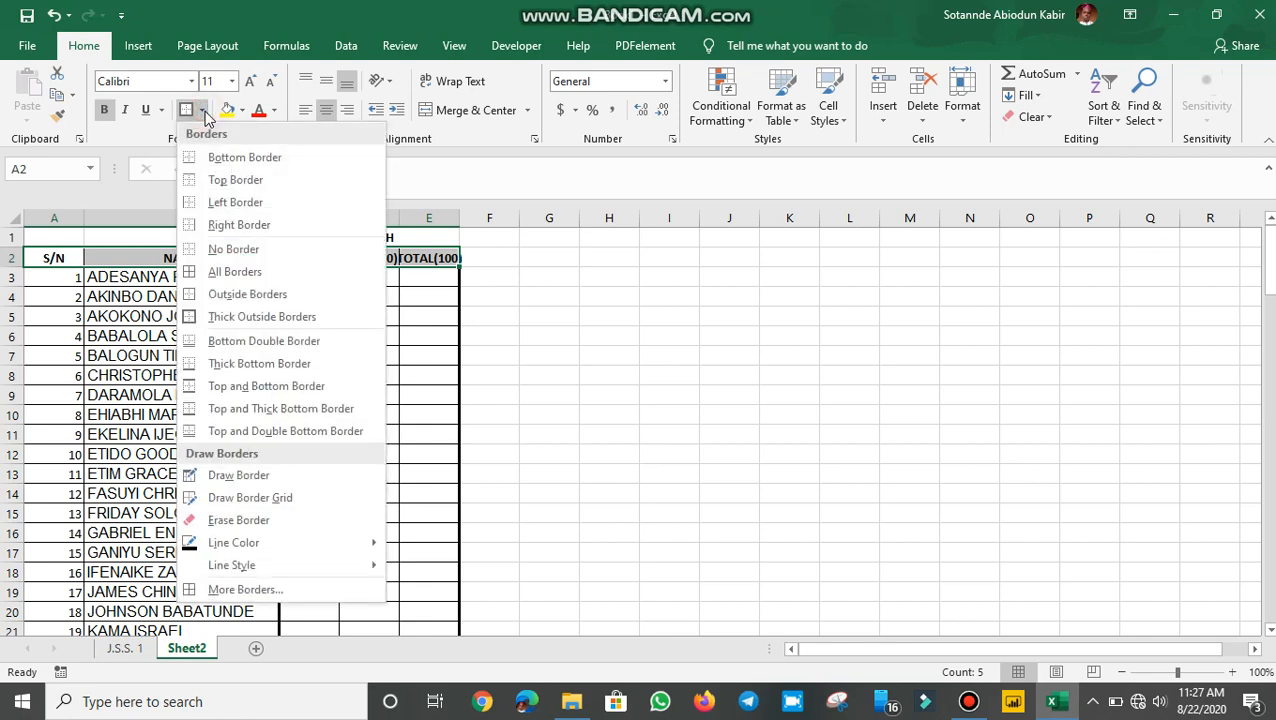
pyautogui.click(258, 590)
pyautogui.click(860, 352)
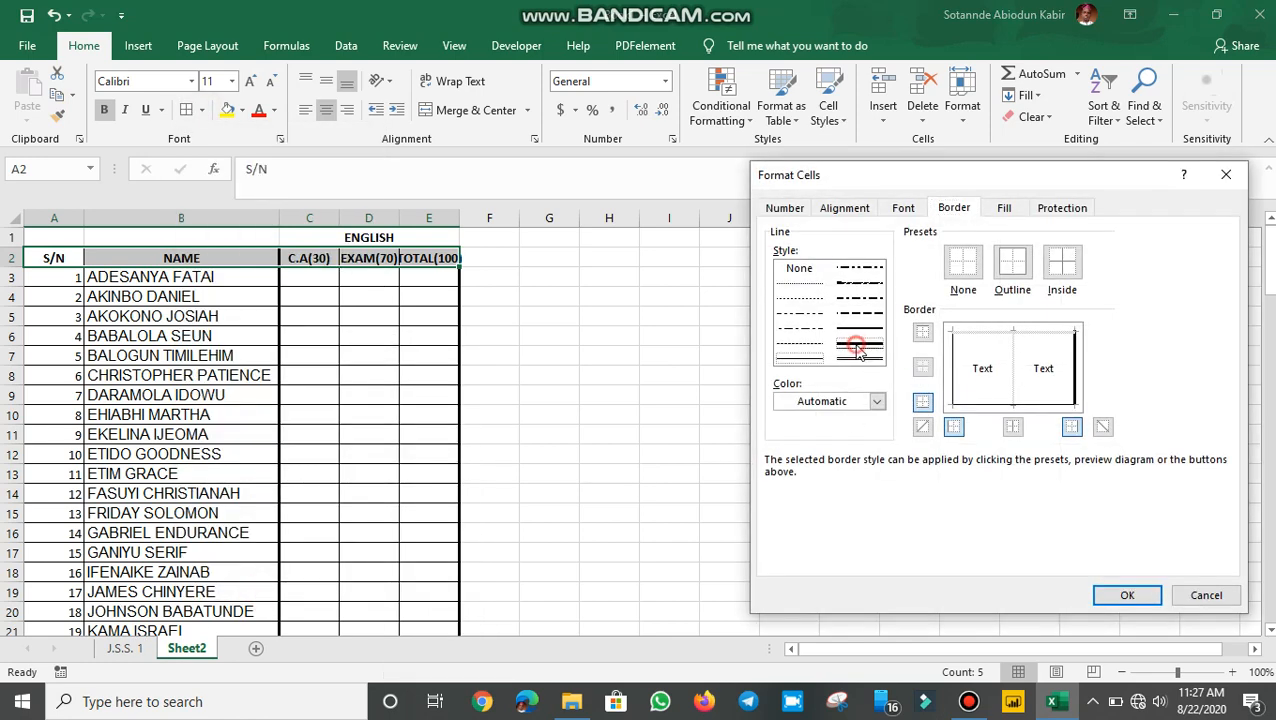
pyautogui.click(1011, 268)
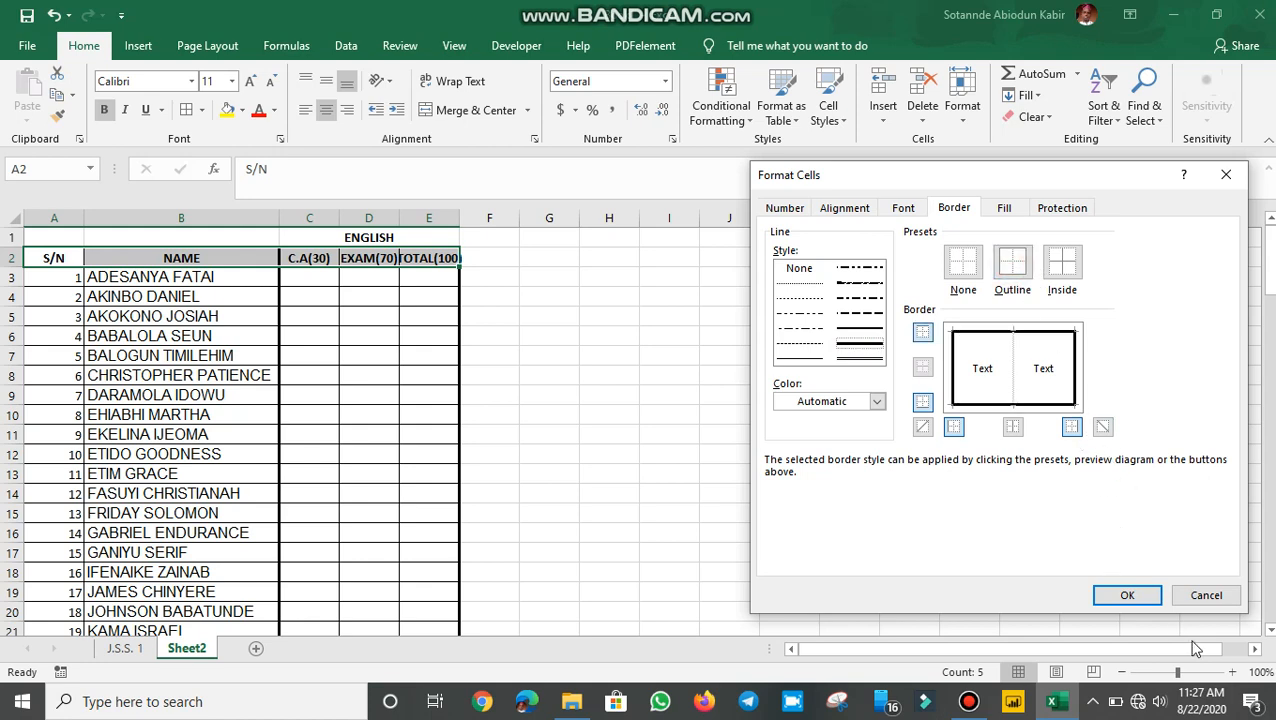
pyautogui.click(1127, 595)
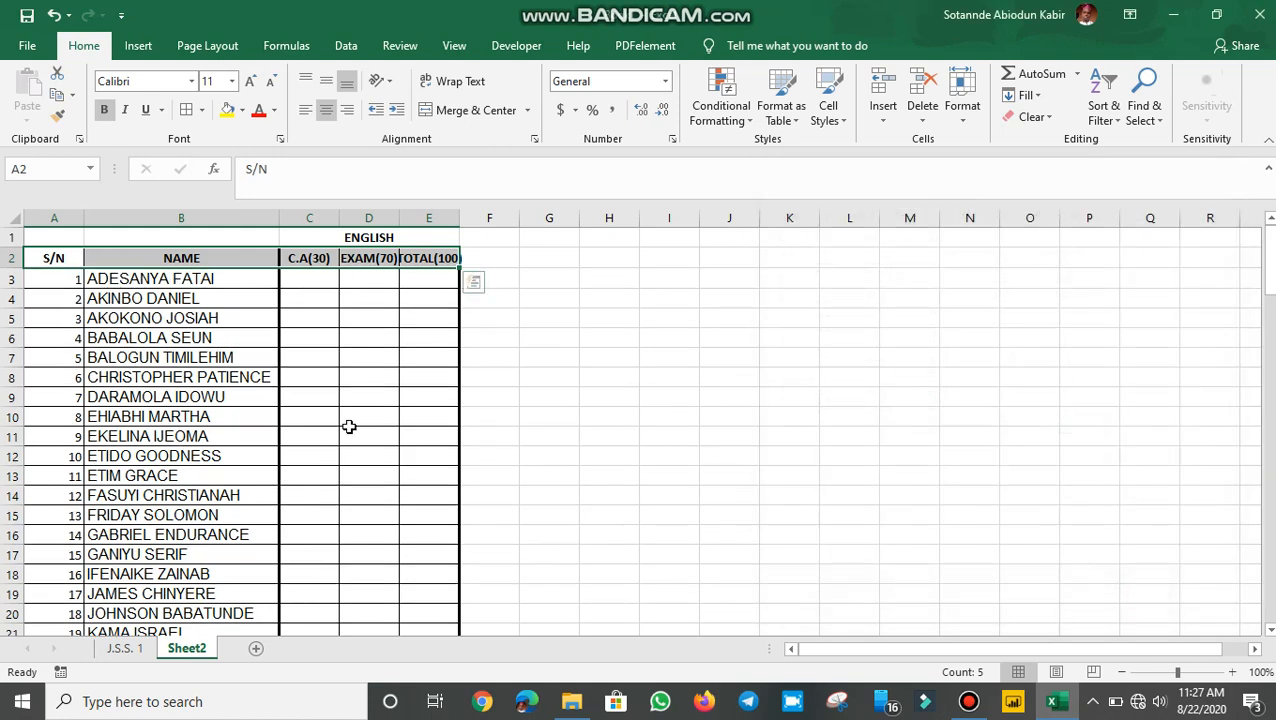
pyautogui.click(347, 420)
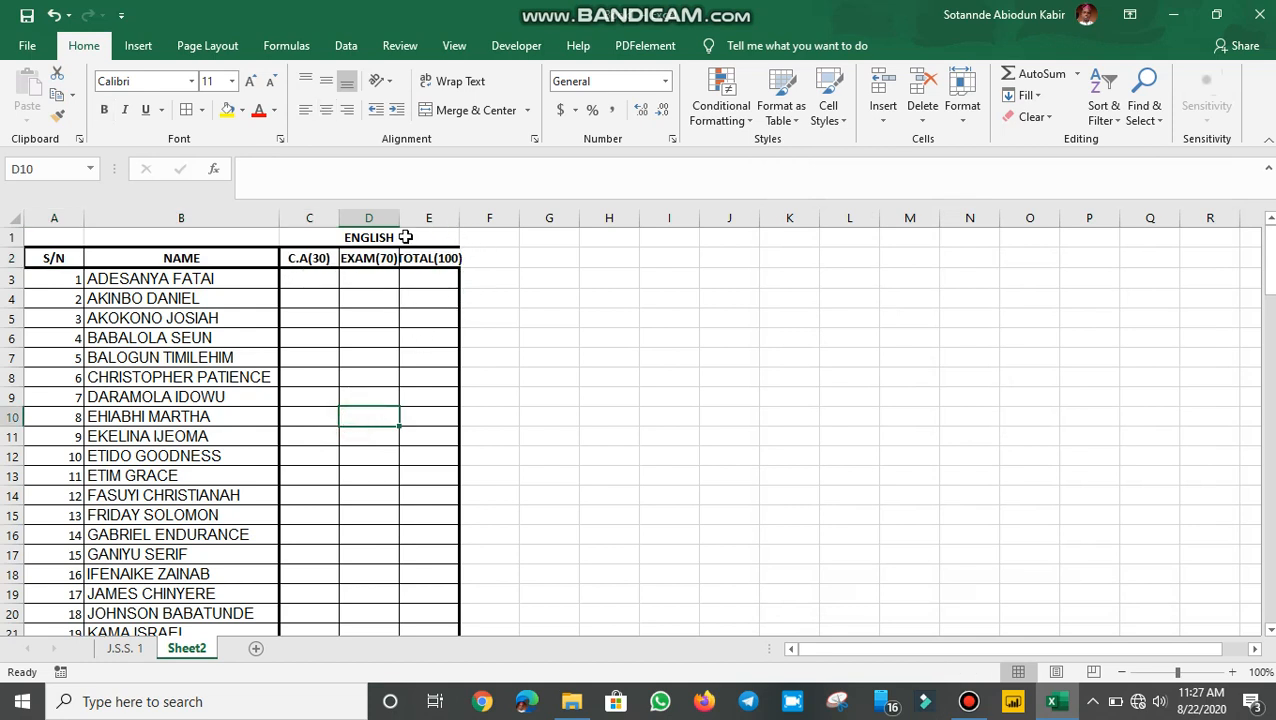
pyautogui.click(371, 234)
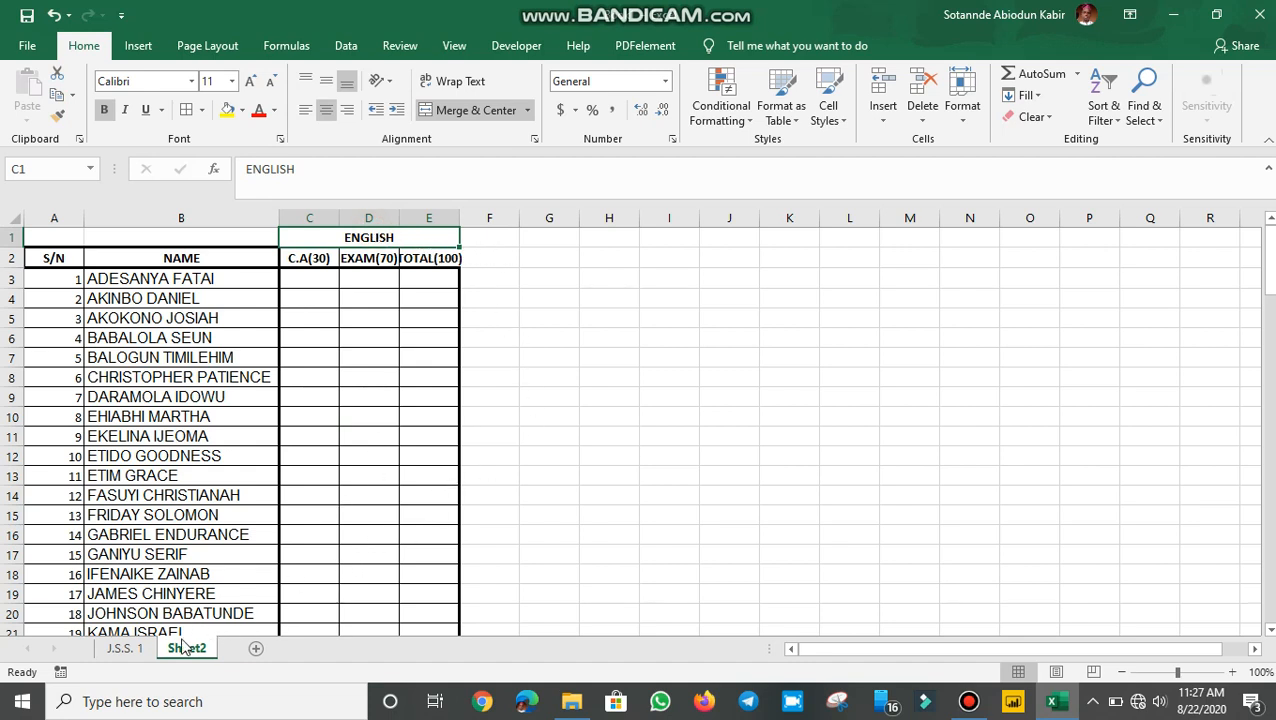
pyautogui.click(133, 648)
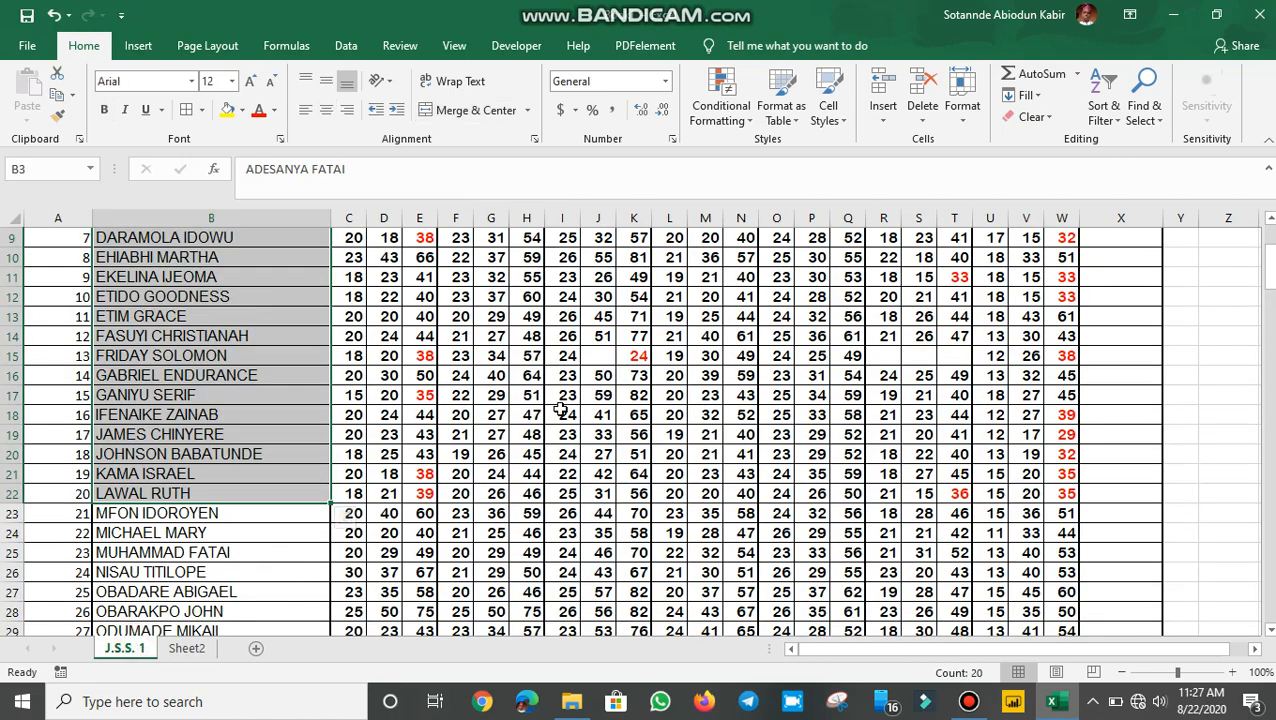
pyautogui.scroll(3, 578, 385)
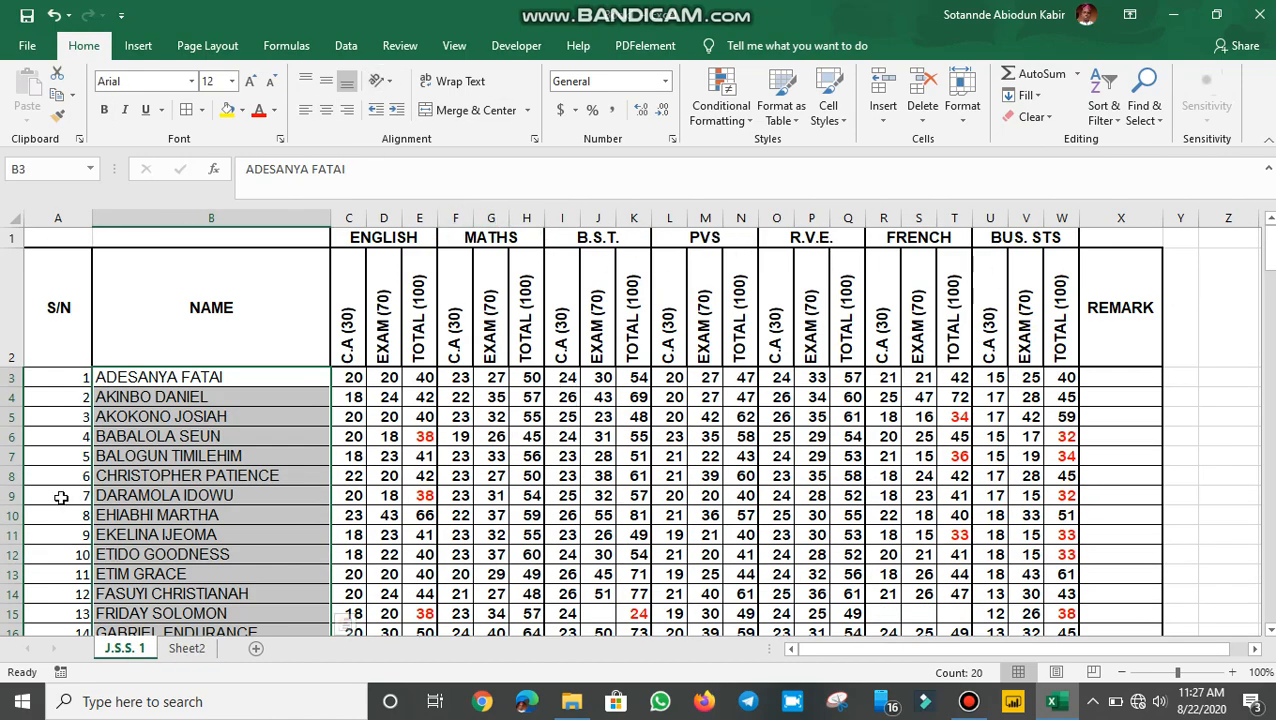
pyautogui.click(184, 648)
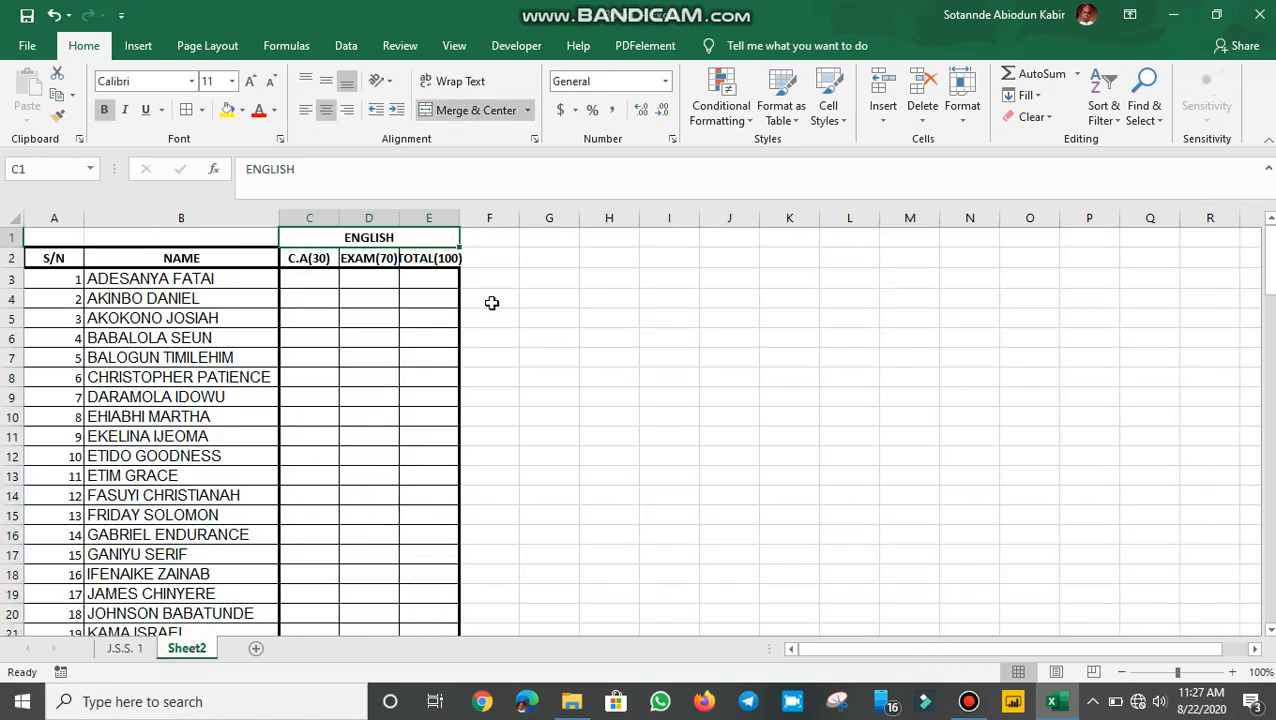
pyautogui.click(435, 345)
pyautogui.click(413, 234)
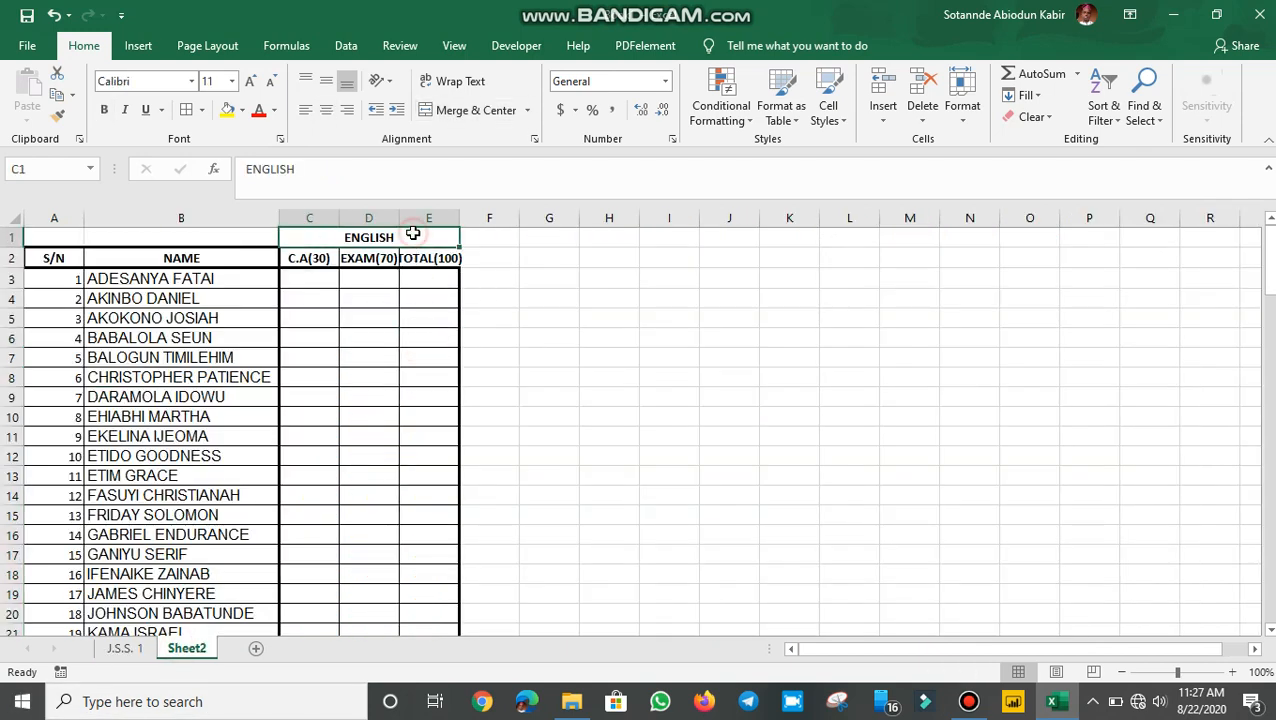
# Step: Fill the bordered ENGLISH block (C.A, EXAM, TOTAL) rightward to column T, making six blocks
pyautogui.moveTo(378, 234); pyautogui.dragTo(536, 336)
pyautogui.moveTo(624, 342); pyautogui.dragTo(873, 352)
pyautogui.moveTo(973, 327); pyautogui.dragTo(1062, 339)
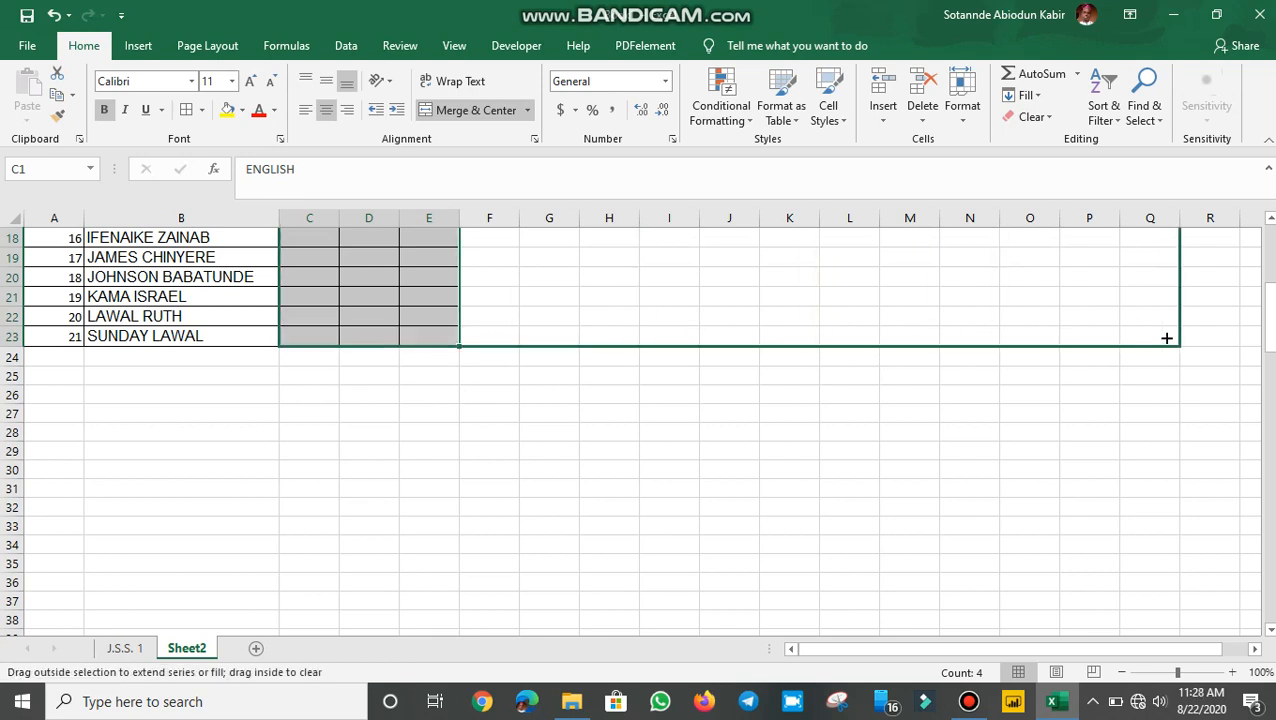
pyautogui.moveTo(1166, 338); pyautogui.dragTo(1228, 330)
pyautogui.scroll(6, 1175, 359)
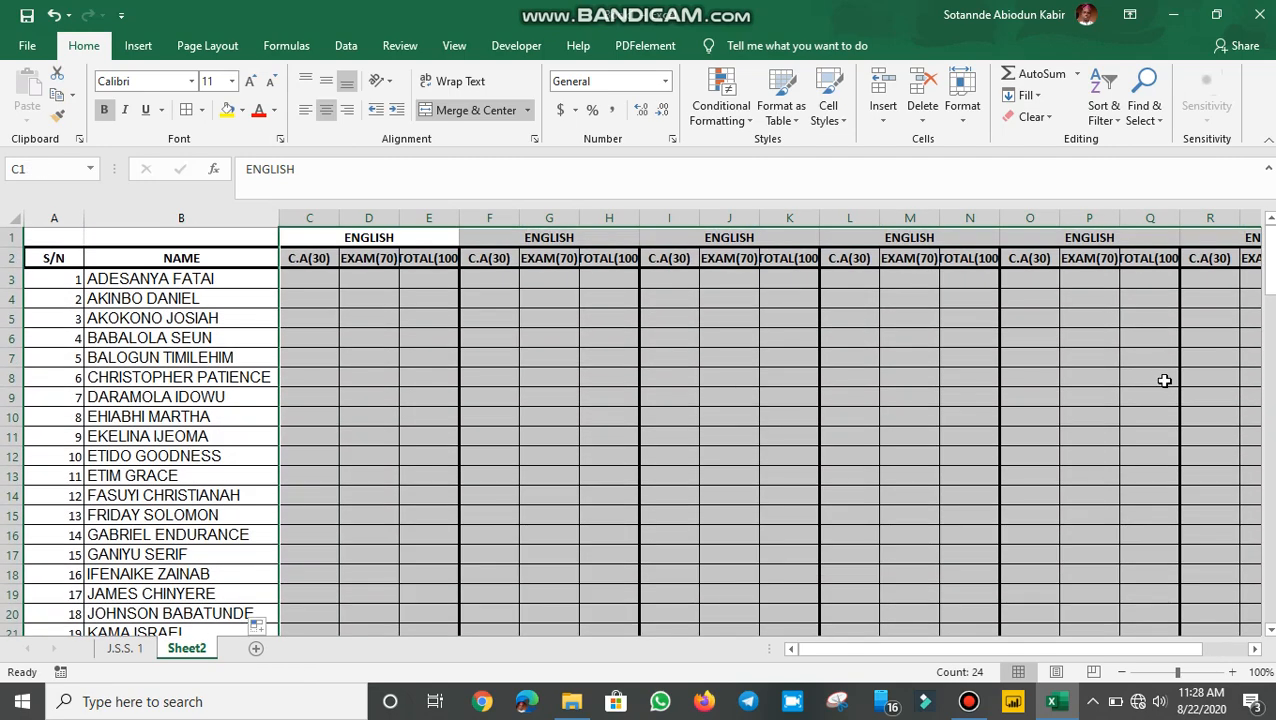
pyautogui.click(1256, 649)
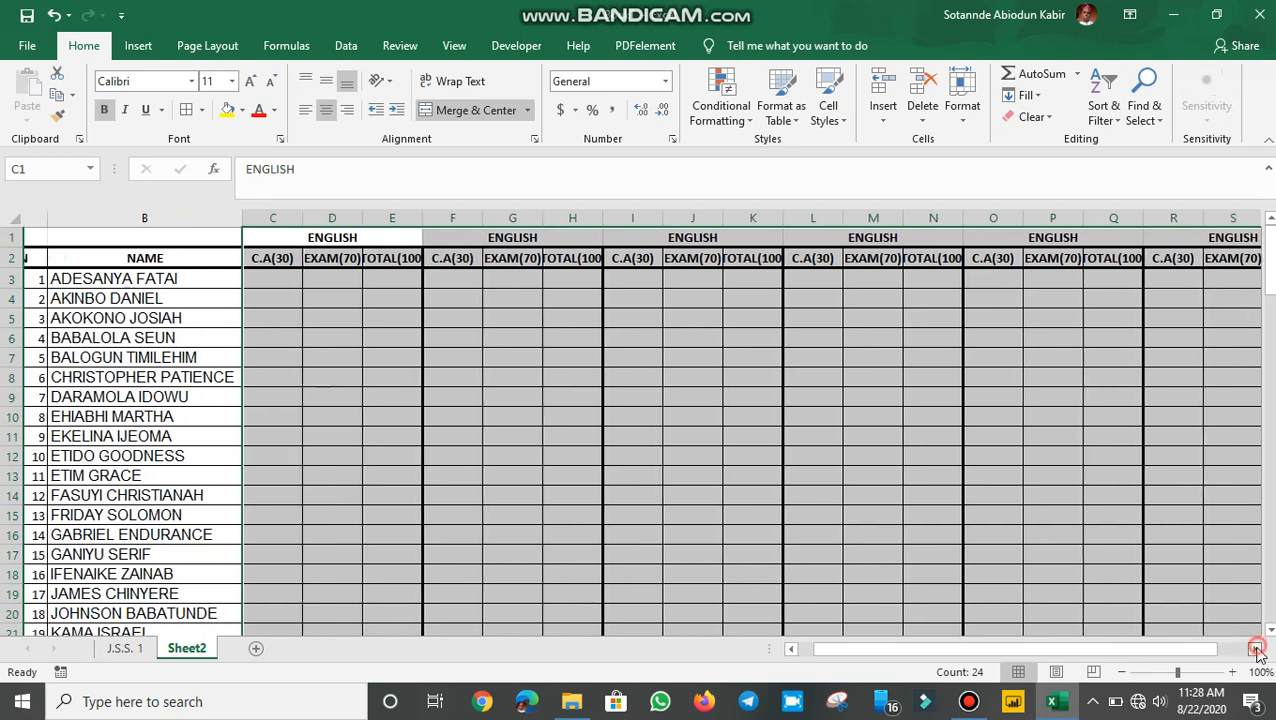
pyautogui.click(1256, 649)
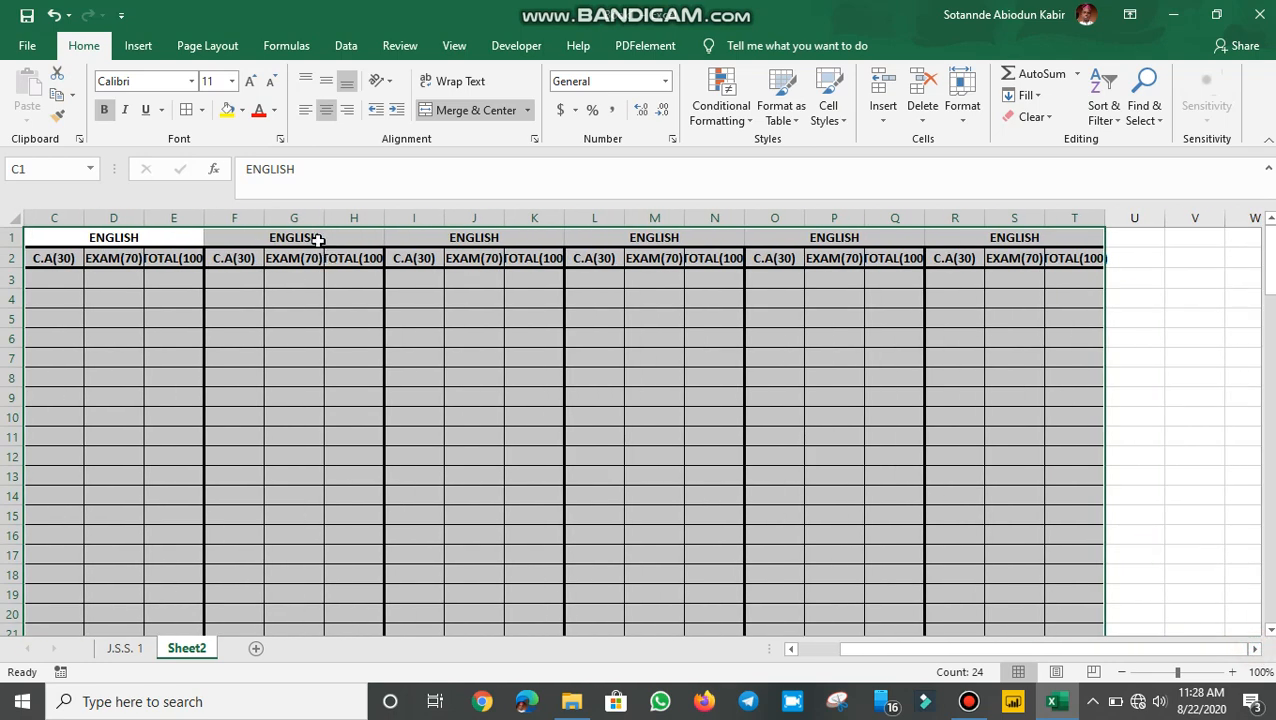
pyautogui.click(280, 328)
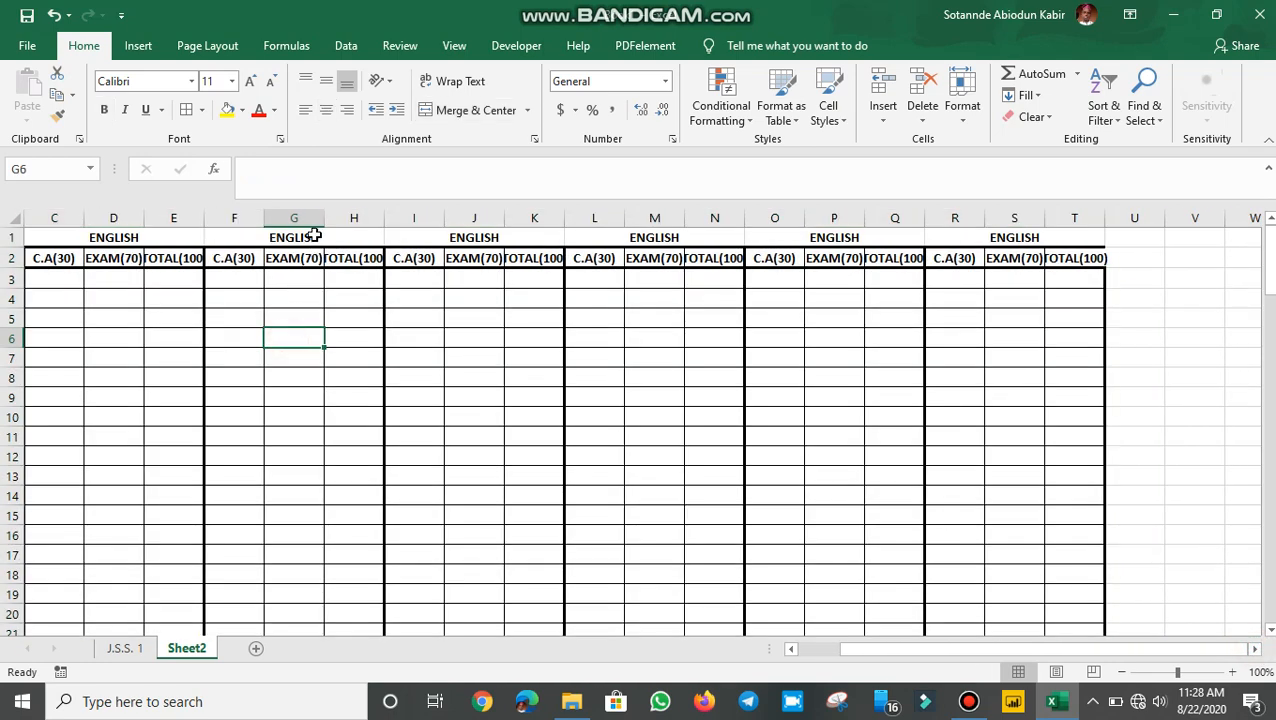
pyautogui.click(312, 236)
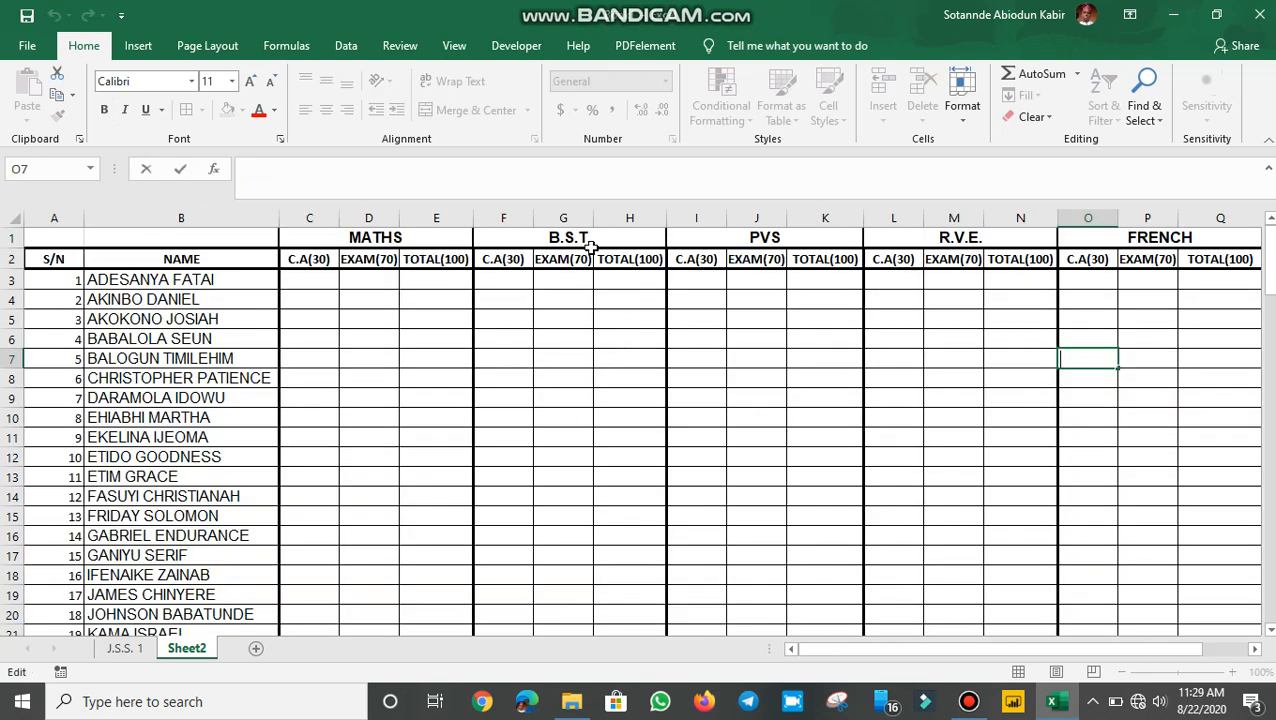
pyautogui.click(586, 238)
pyautogui.click(773, 236)
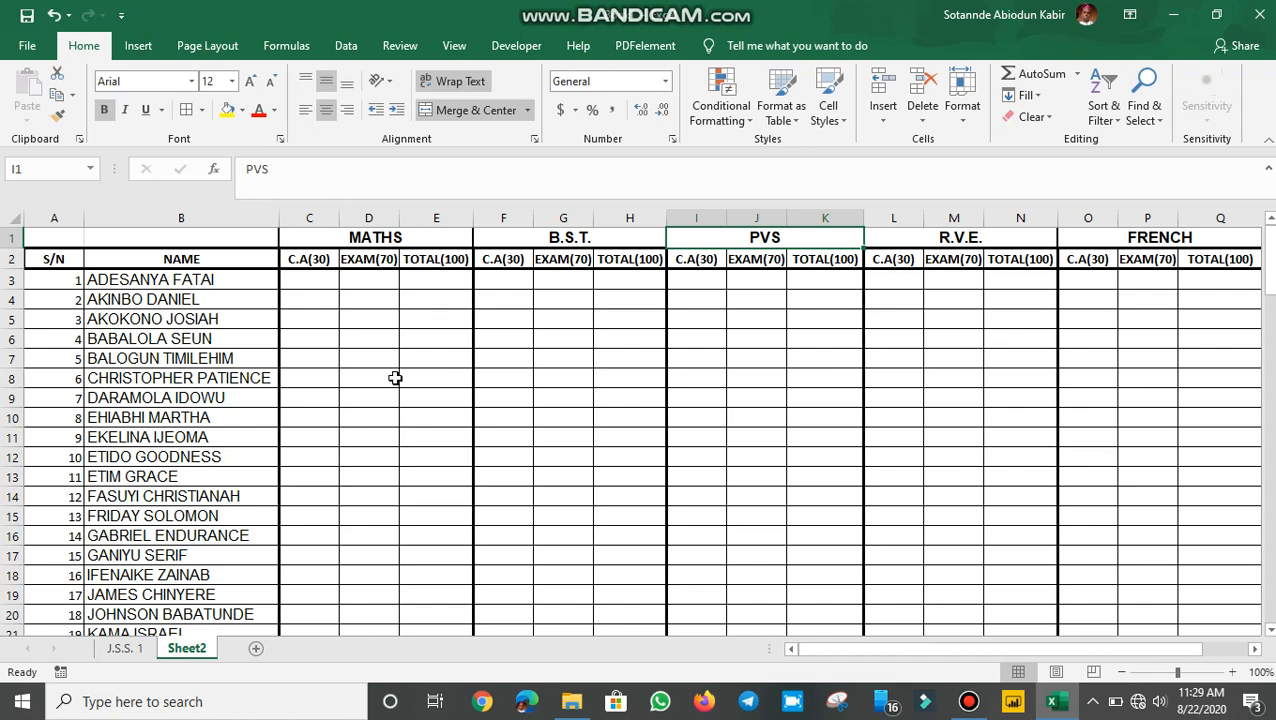
pyautogui.scroll(-2, 388, 454)
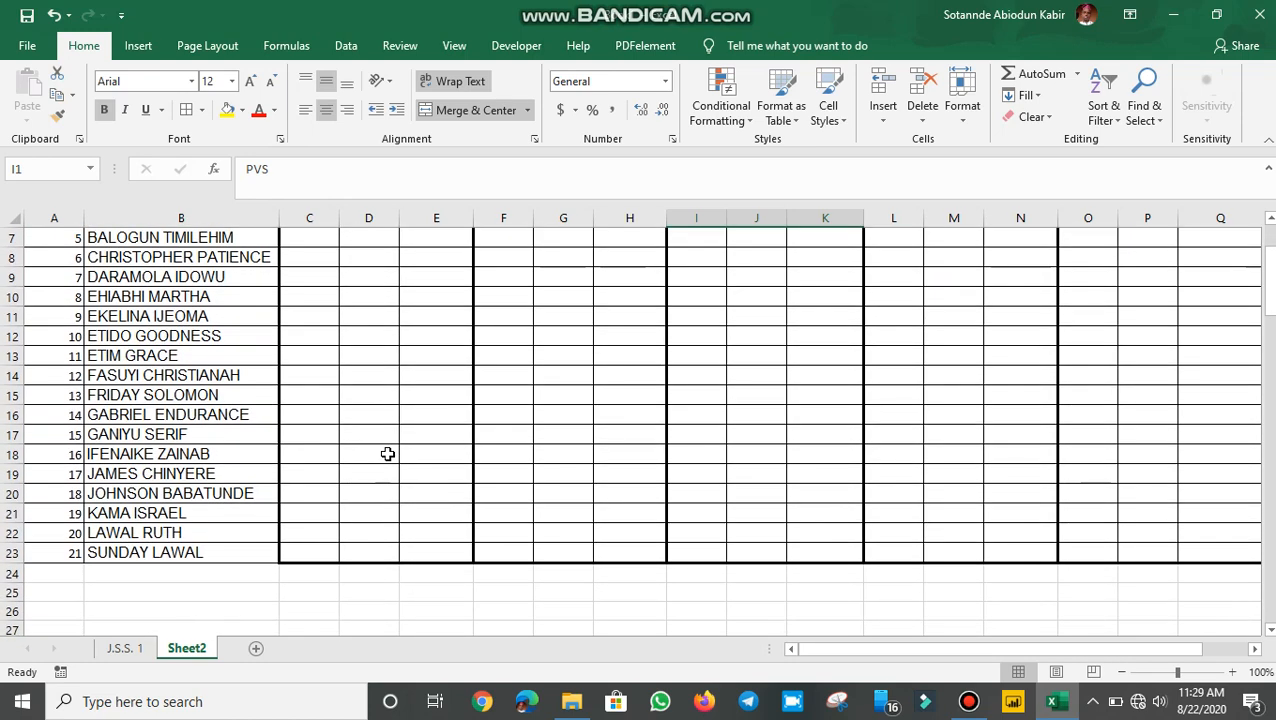
pyautogui.scroll(2, 388, 454)
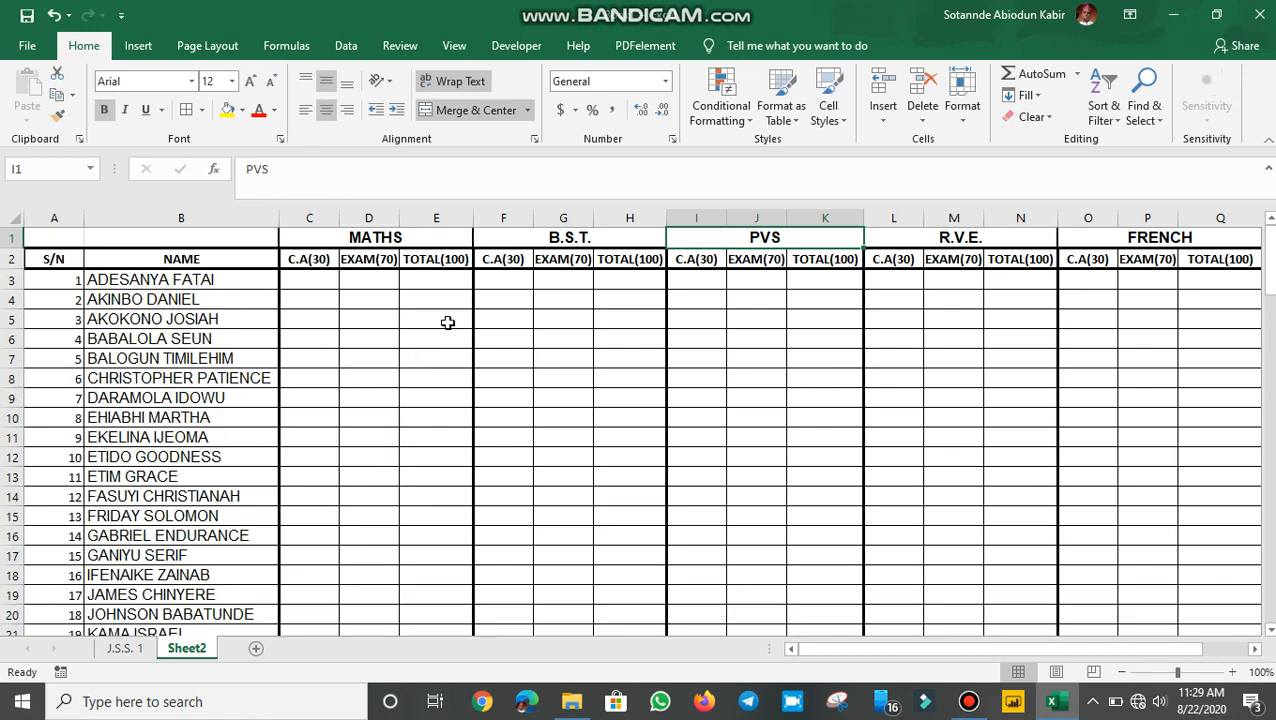